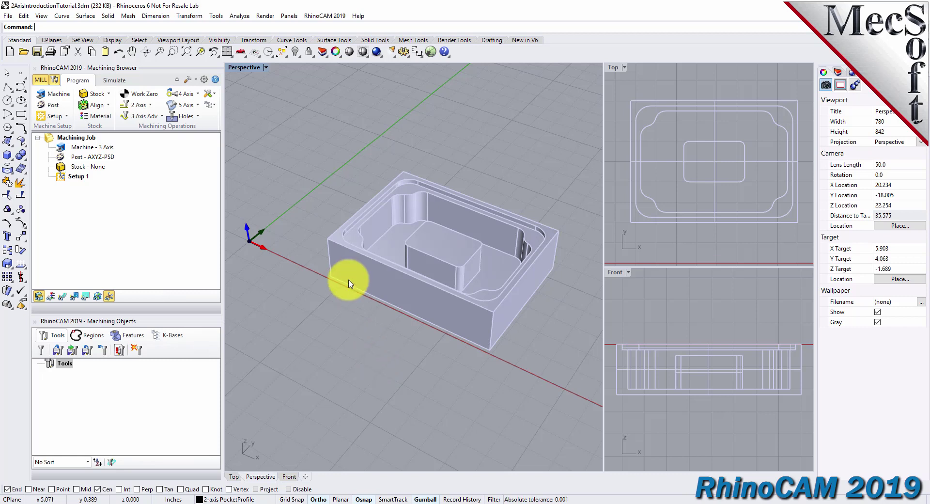
# Open and close the RhinoCAM learning resources window, then toggle the work coordinate axes display.
pyautogui.click(337, 16)
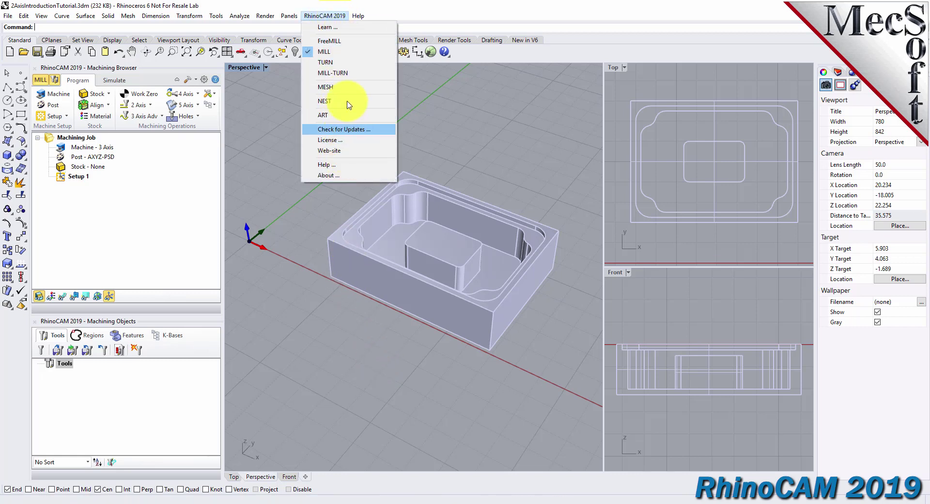
pyautogui.click(353, 28)
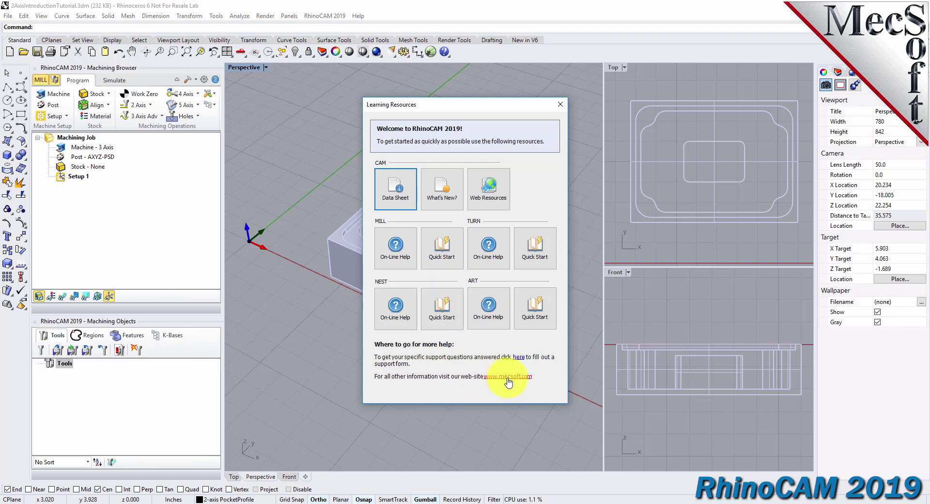
pyautogui.click(561, 104)
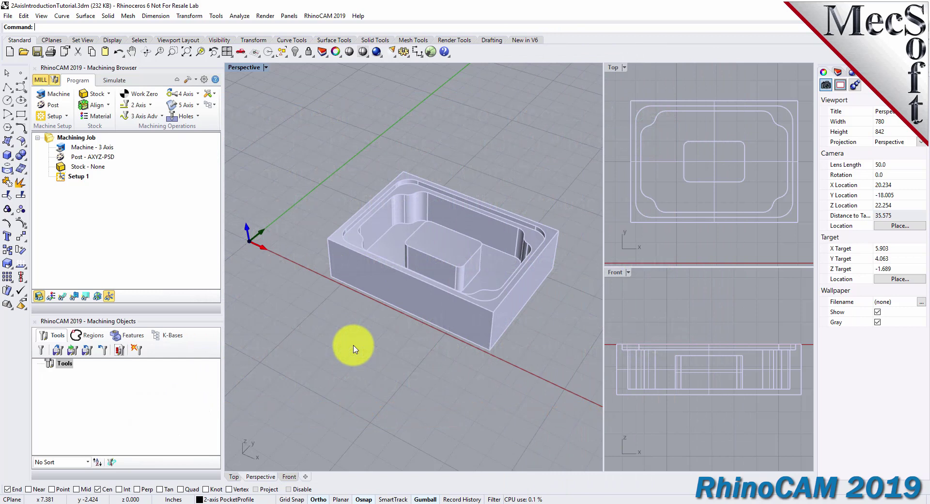
pyautogui.click(110, 296)
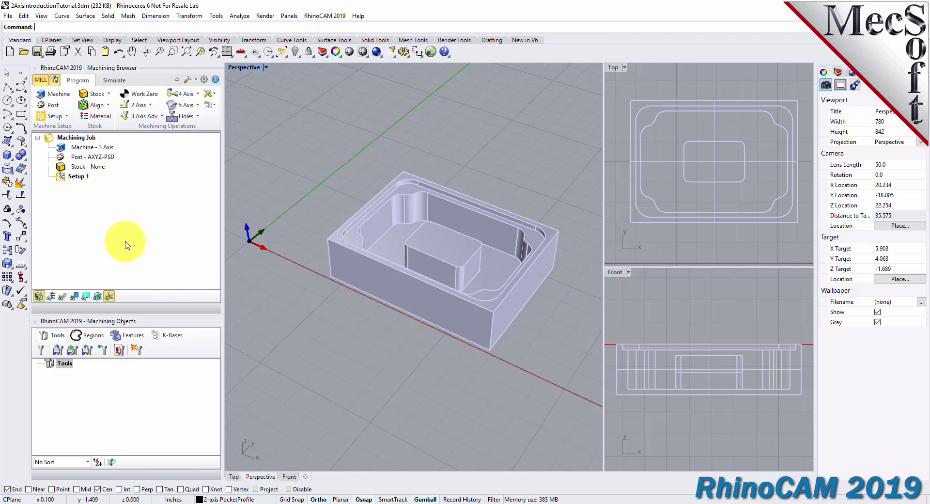
# Define the job's machine as a 3 Axis mill.
pyautogui.click(63, 95)
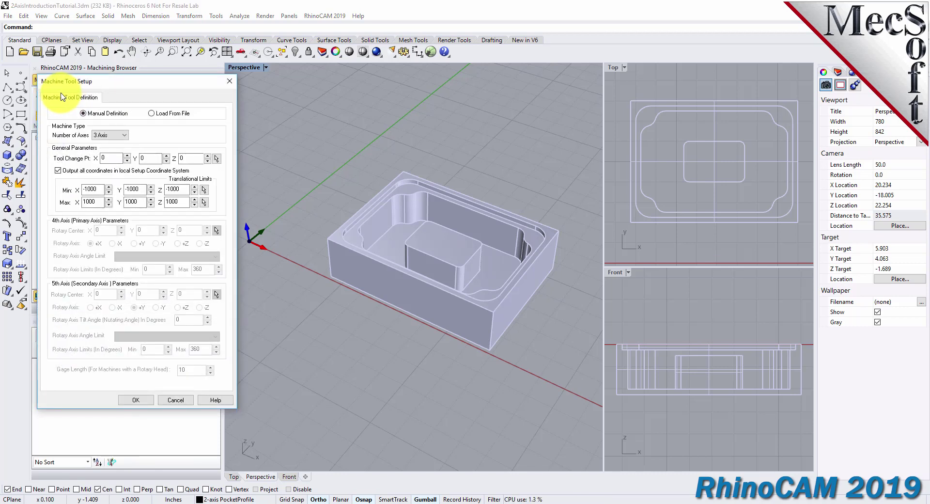
pyautogui.click(116, 135)
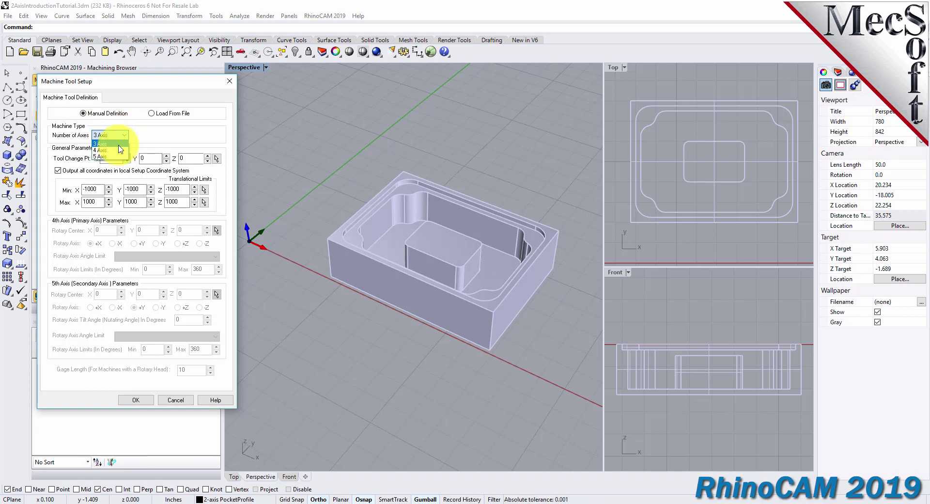
pyautogui.click(118, 144)
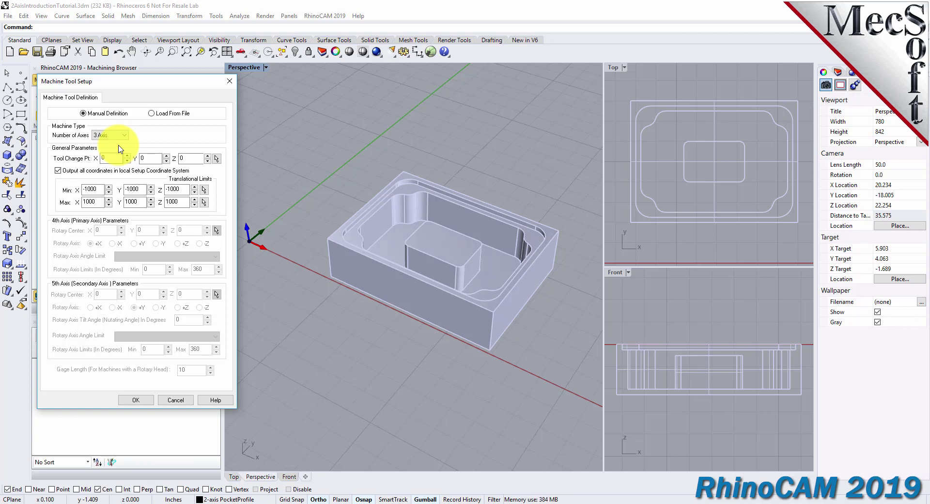
pyautogui.click(137, 400)
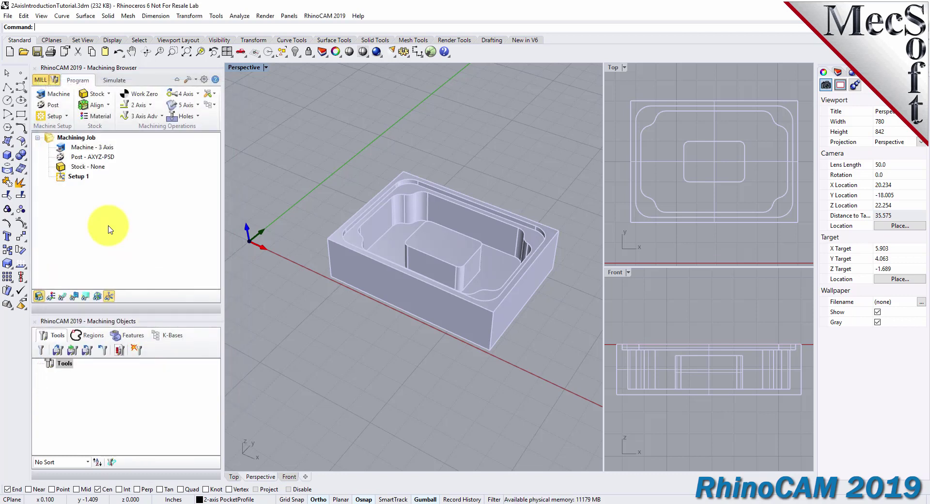
# Select Haas as the current post processor, keeping the .nc file extension.
pyautogui.click(60, 147)
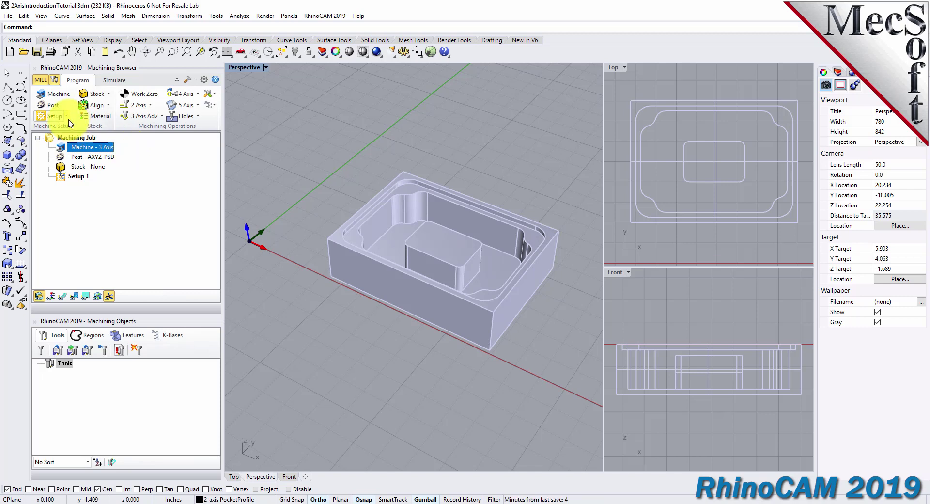
pyautogui.click(53, 106)
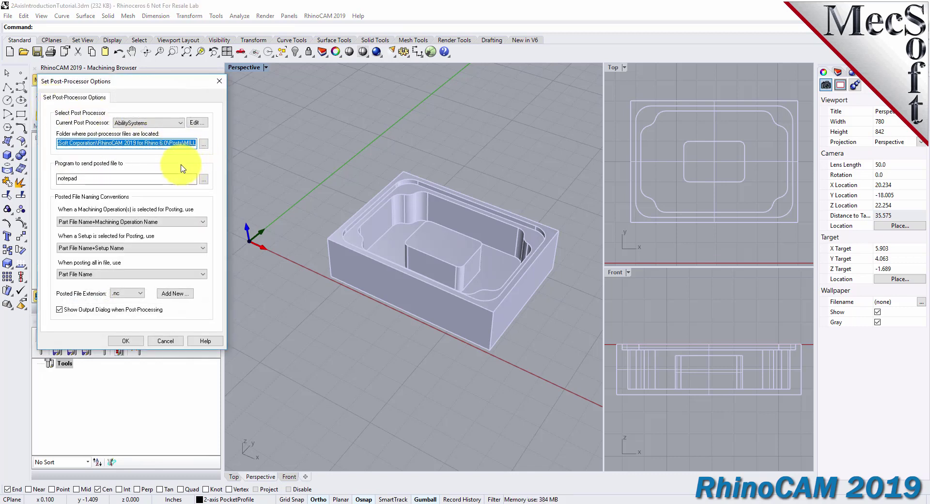
pyautogui.click(180, 122)
pyautogui.moveTo(182, 147); pyautogui.dragTo(180, 214)
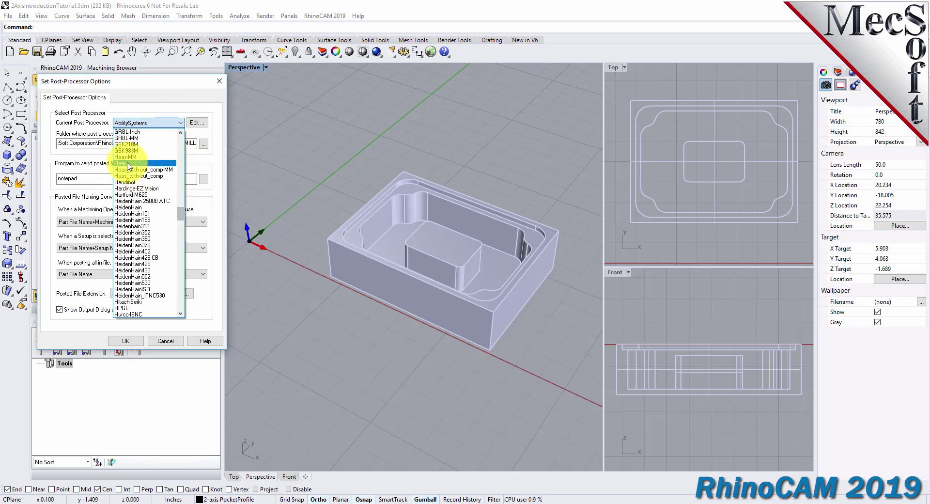
pyautogui.click(128, 164)
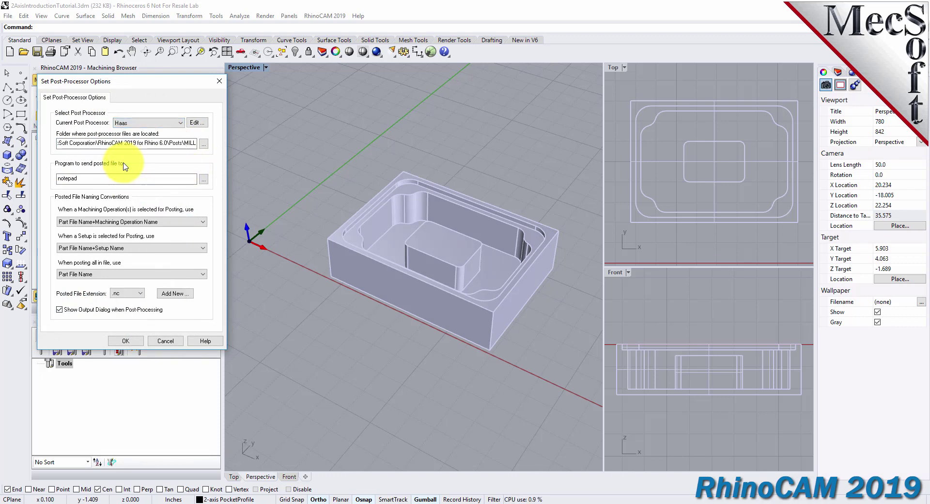
pyautogui.click(128, 293)
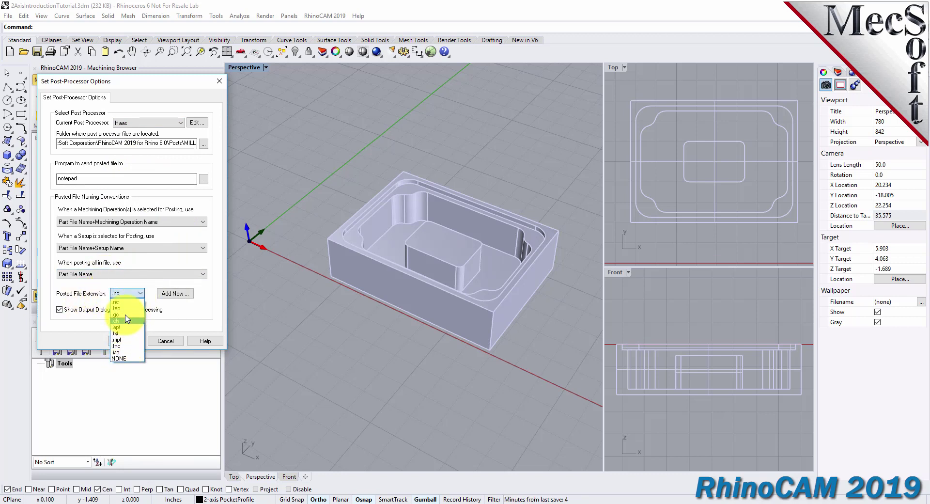
pyautogui.click(125, 302)
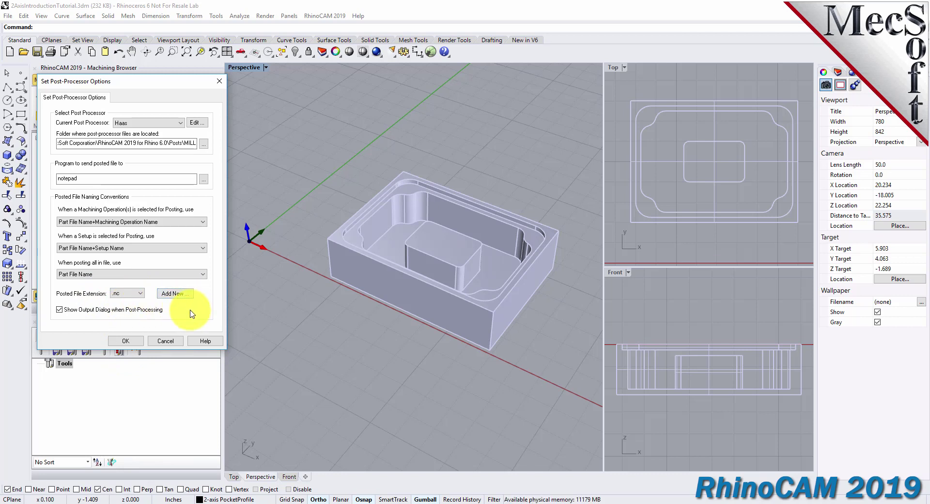
pyautogui.click(127, 341)
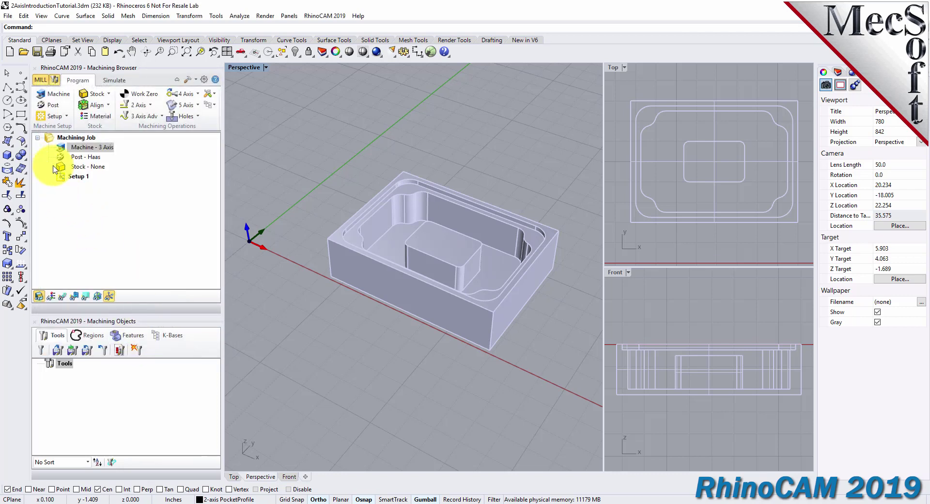
pyautogui.click(73, 157)
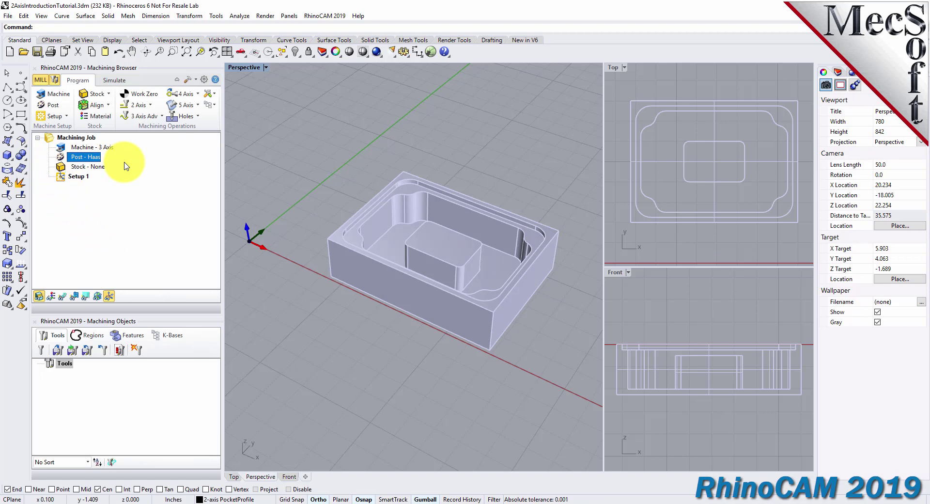
pyautogui.click(78, 176)
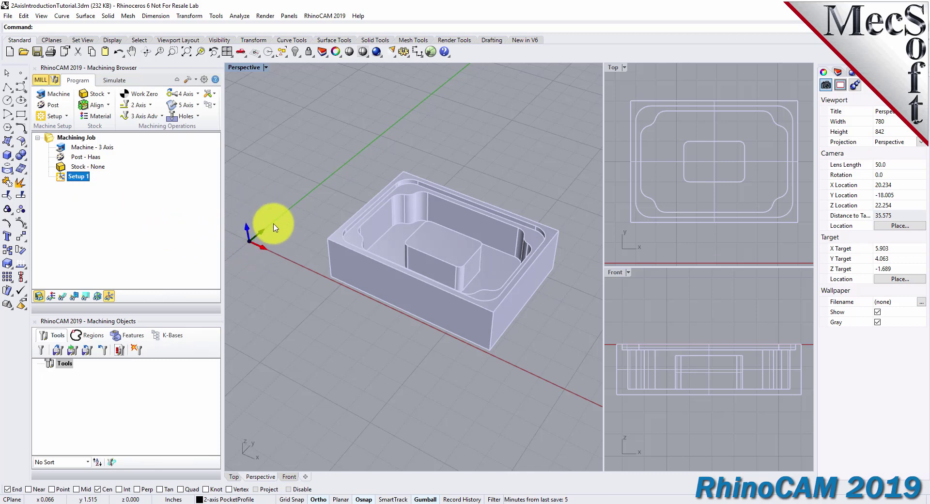
pyautogui.click(109, 296)
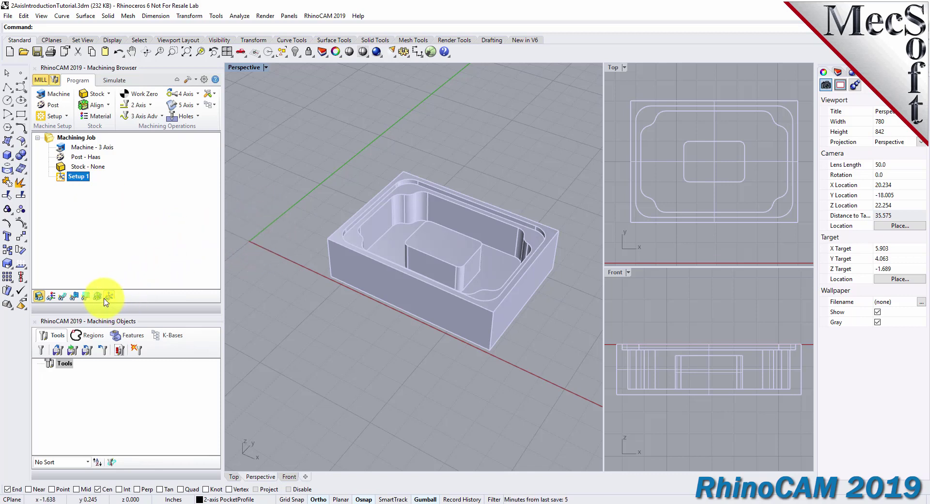
pyautogui.click(98, 297)
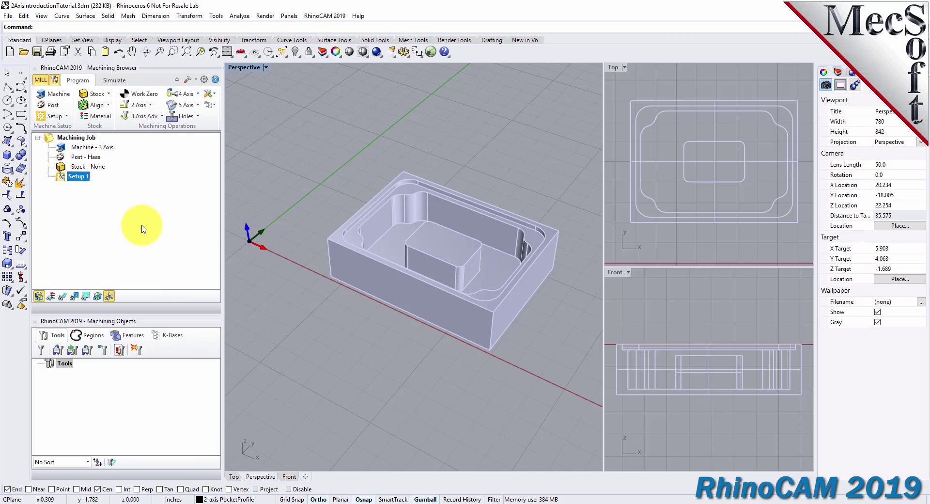
# Create a box stock from the model bounding box with height changed to 2.5.
pyautogui.click(109, 95)
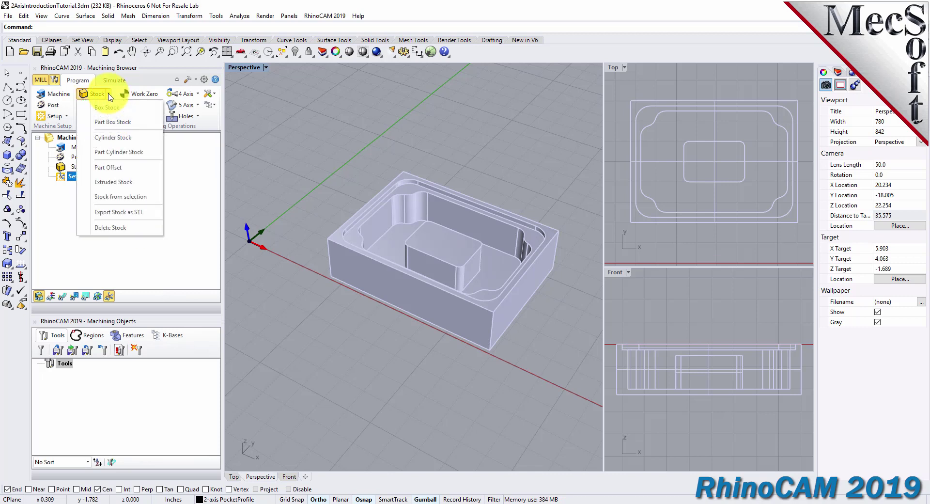
pyautogui.click(139, 112)
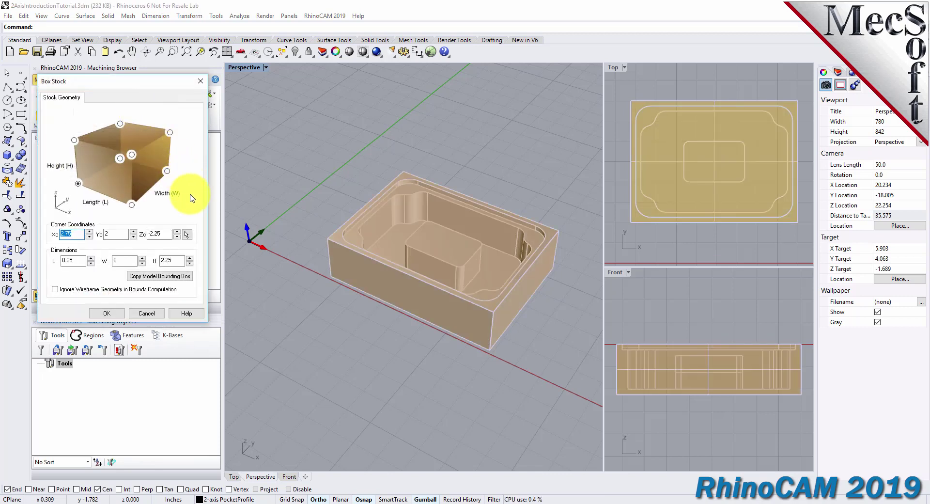
pyautogui.click(160, 278)
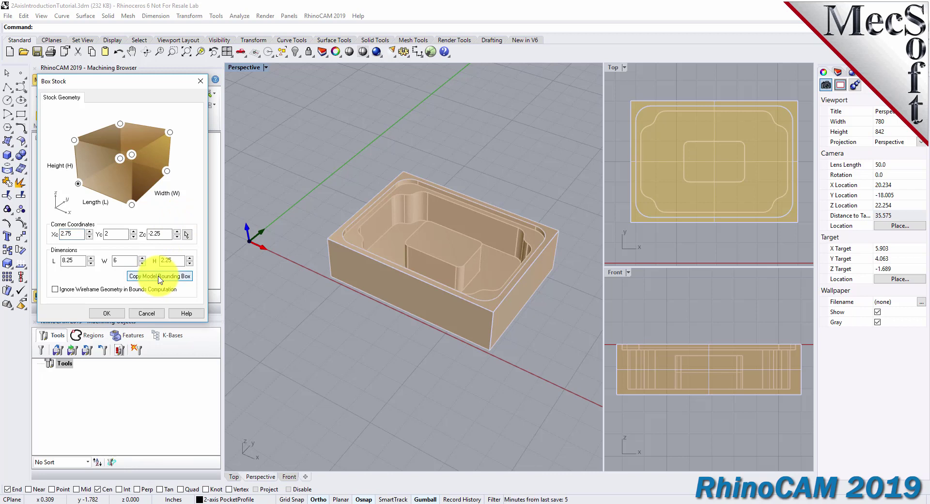
pyautogui.moveTo(474, 339); pyautogui.dragTo(302, 300, button='right')
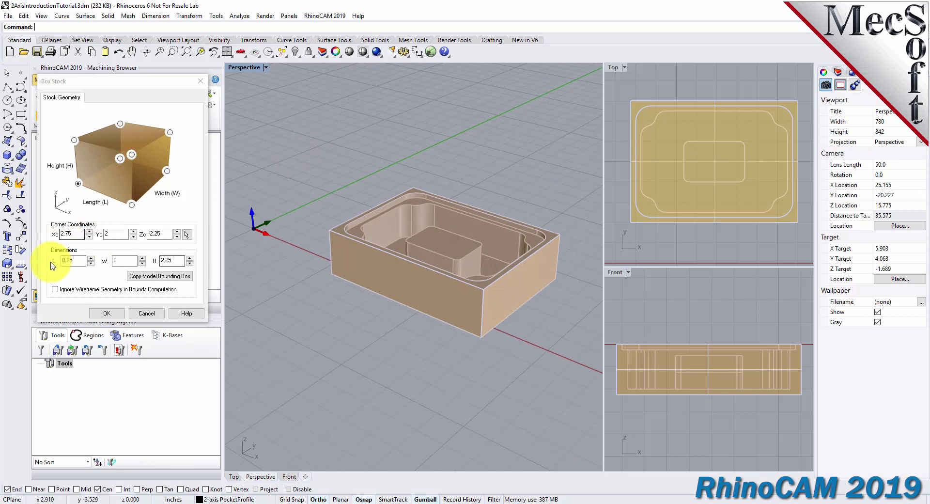
pyautogui.doubleClick(172, 261)
pyautogui.write('2')
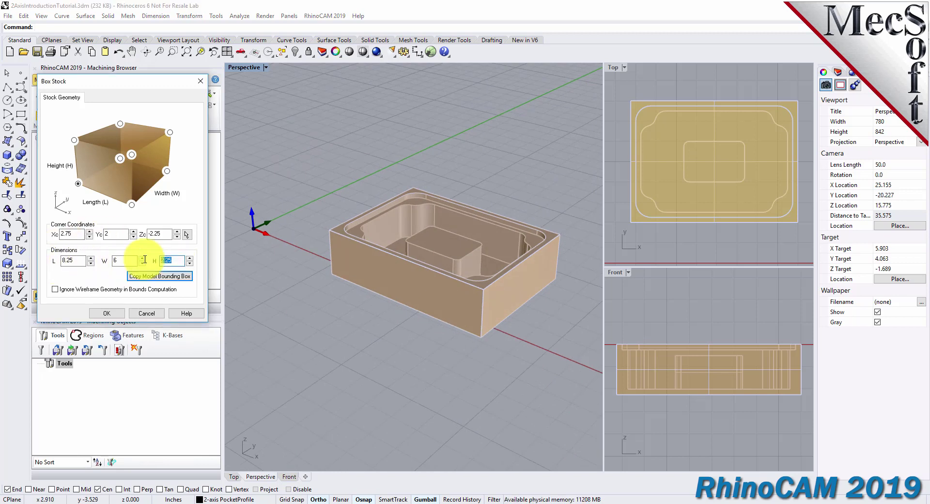
pyautogui.write('.5')
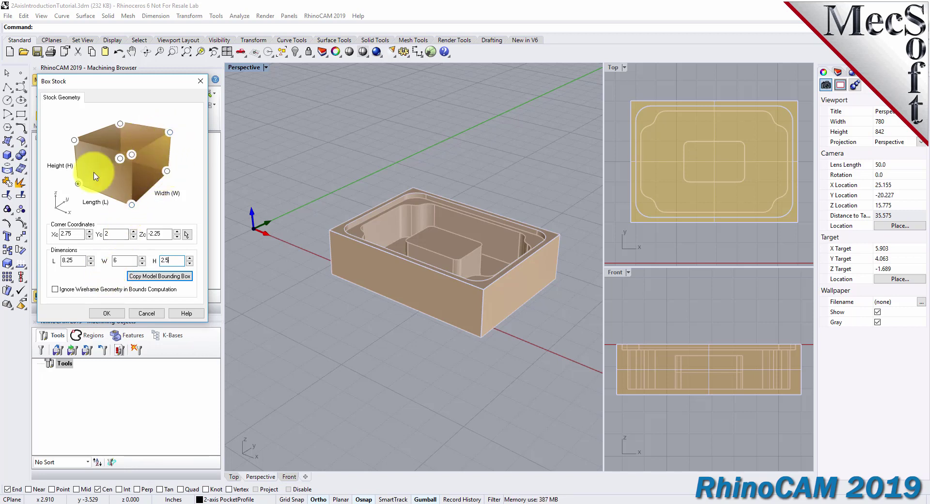
pyautogui.click(78, 185)
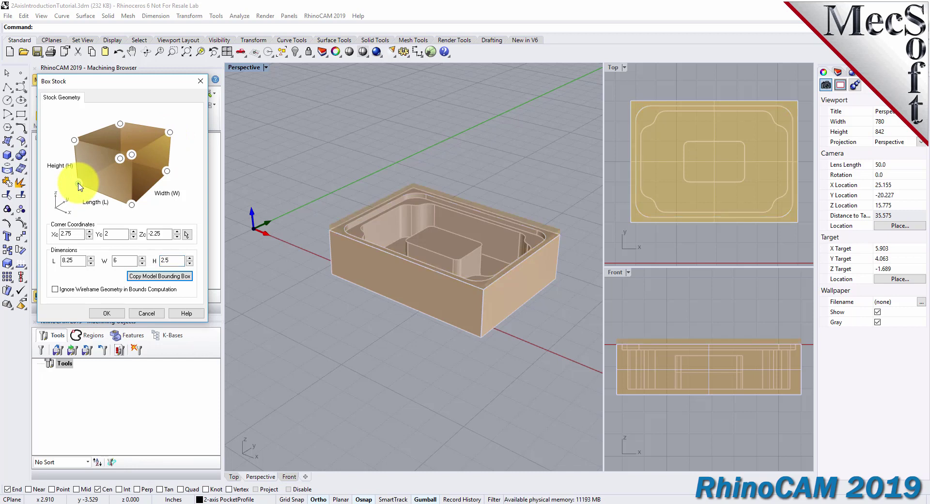
pyautogui.click(107, 313)
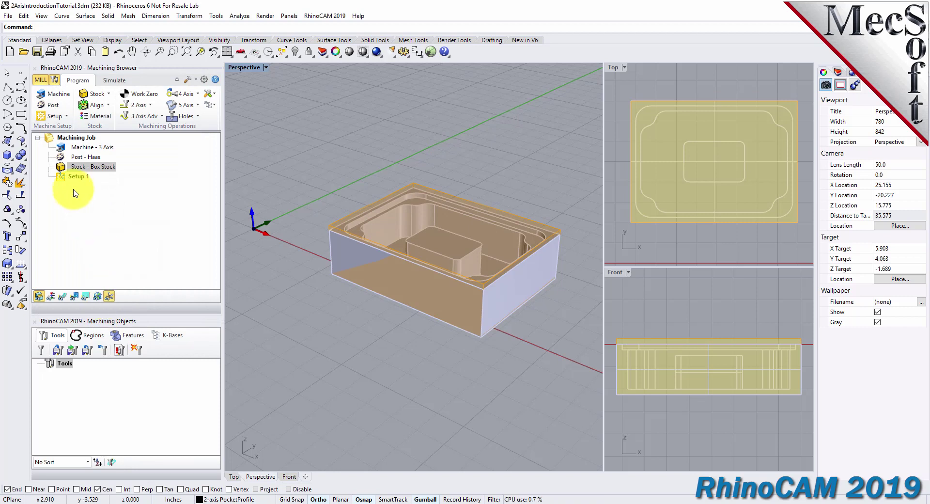
pyautogui.click(57, 167)
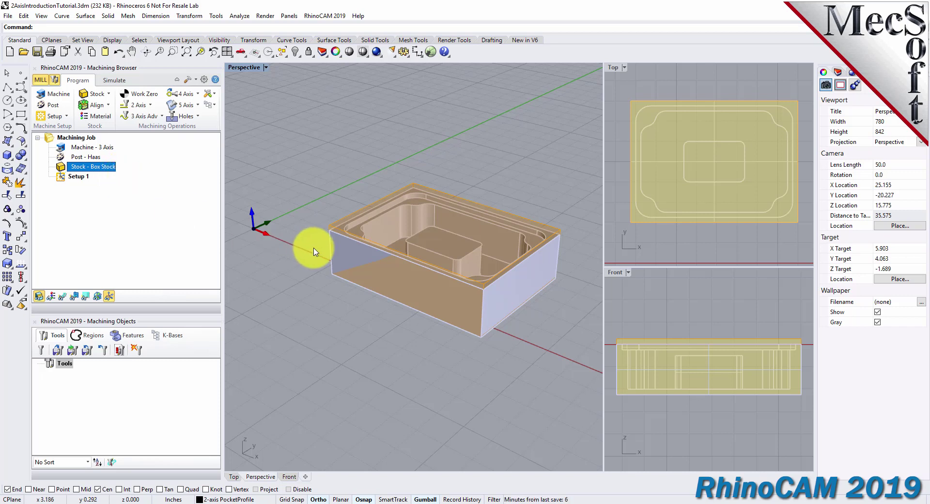
pyautogui.click(39, 297)
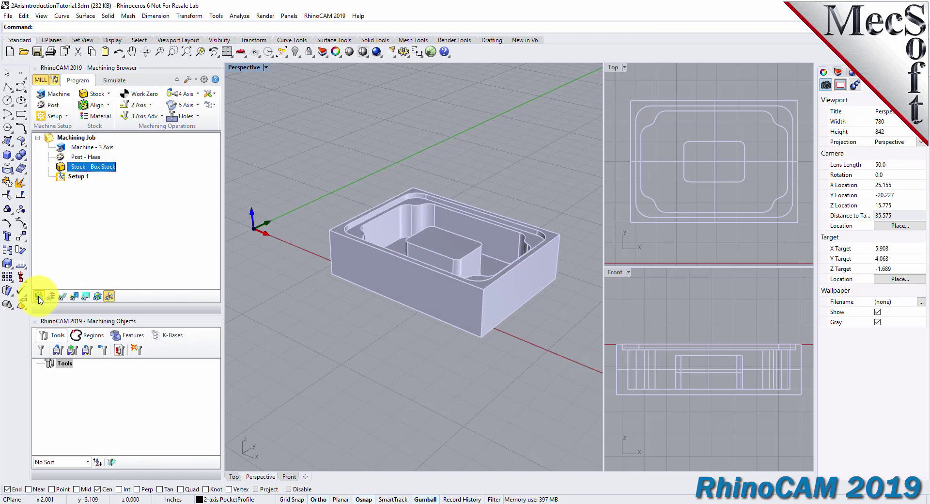
pyautogui.click(39, 297)
pyautogui.click(39, 298)
pyautogui.click(39, 297)
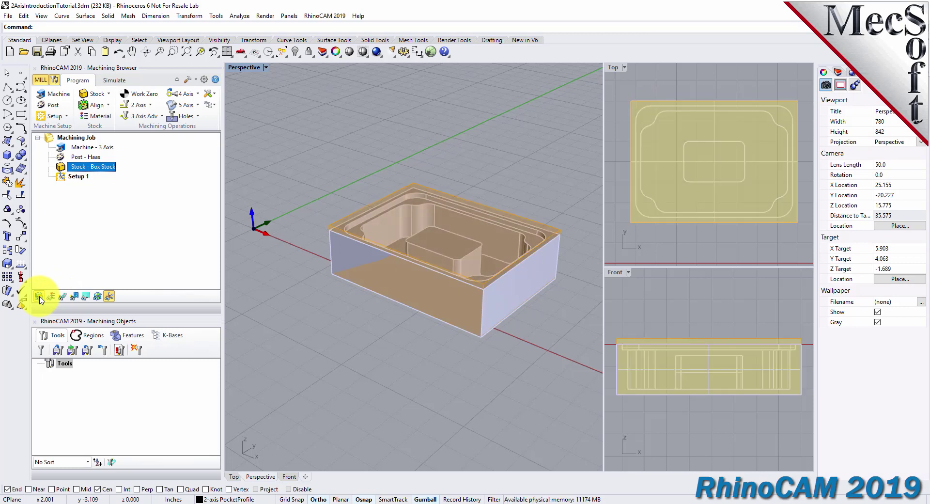
pyautogui.moveTo(541, 297); pyautogui.dragTo(443, 249, button='right')
pyautogui.scroll(5, 432, 228)
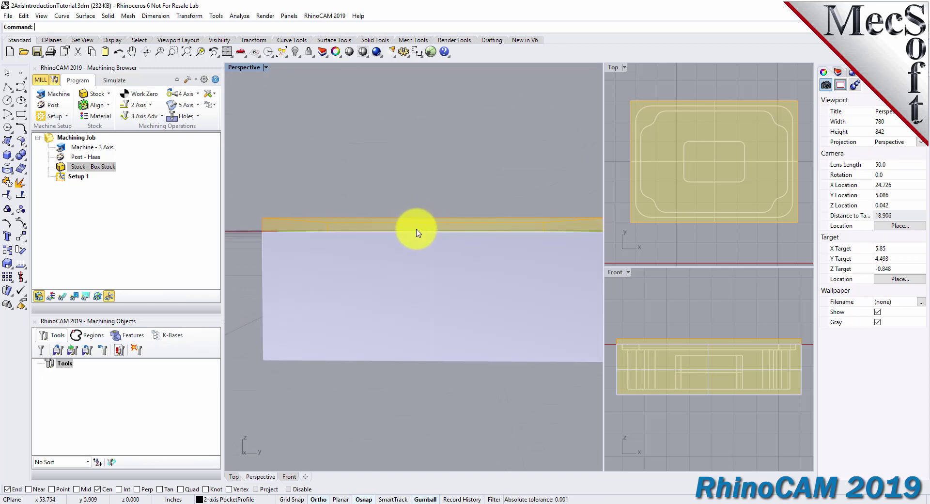
pyautogui.moveTo(414, 239); pyautogui.dragTo(426, 285, button='right')
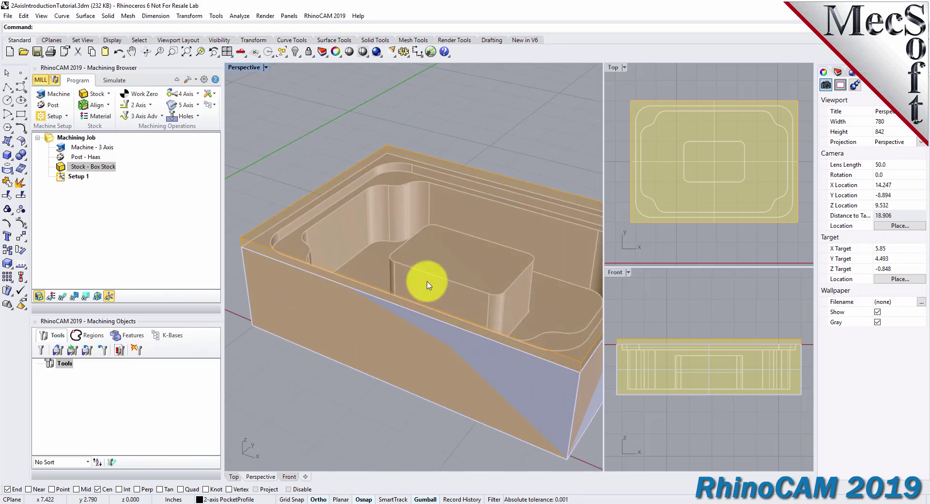
pyautogui.scroll(-5, 451, 252)
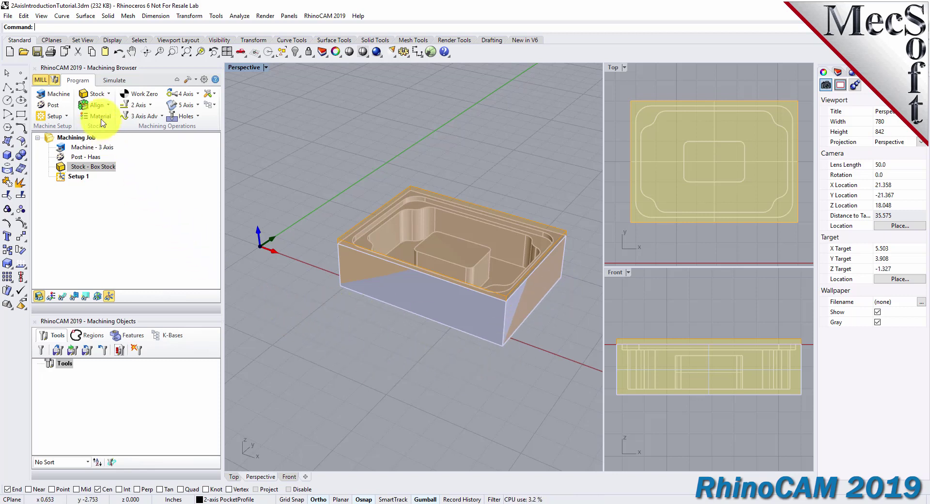
# Align the stock to the part with a Z alignment and XY Center.
pyautogui.click(108, 106)
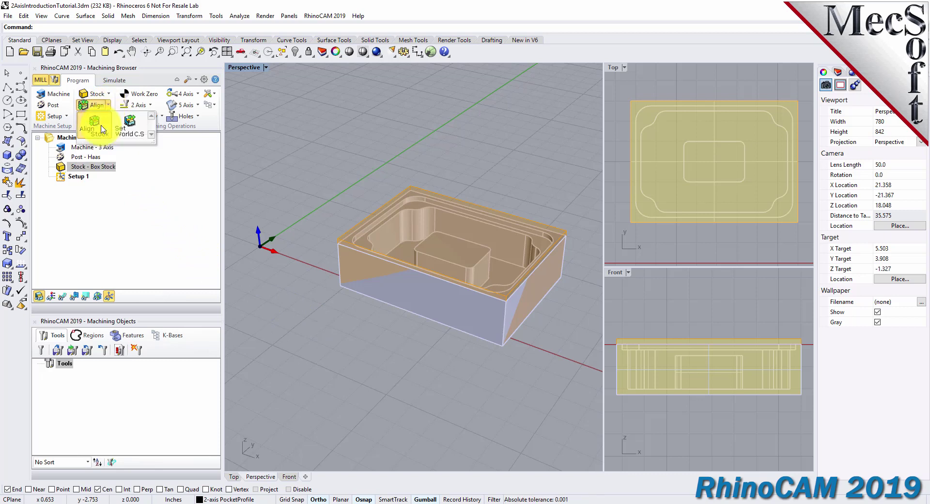
pyautogui.click(93, 124)
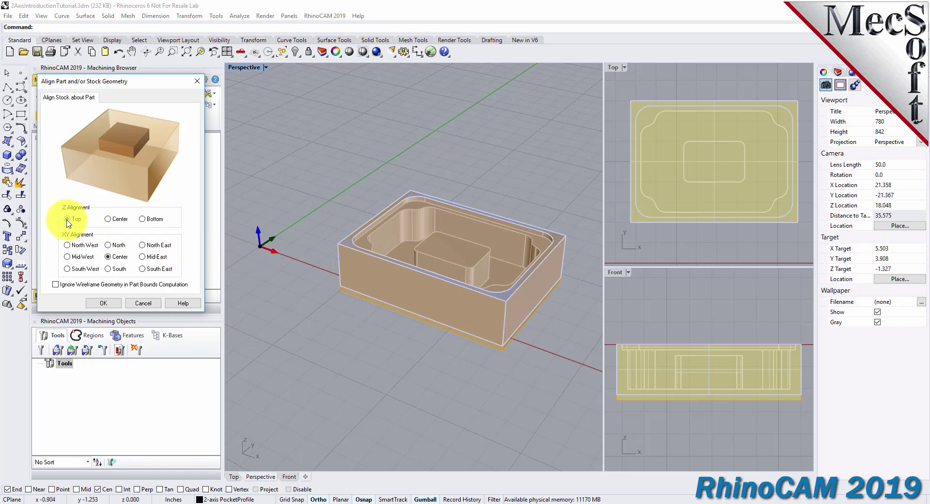
pyautogui.click(143, 221)
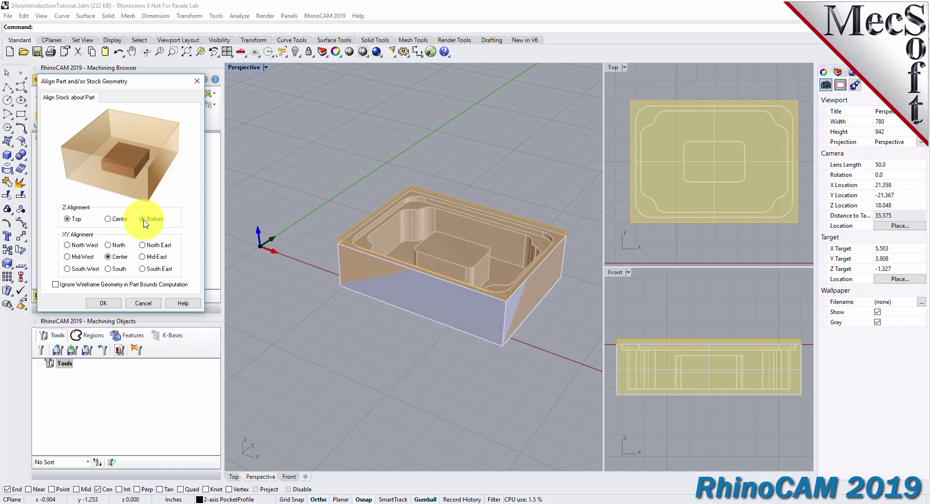
pyautogui.click(108, 304)
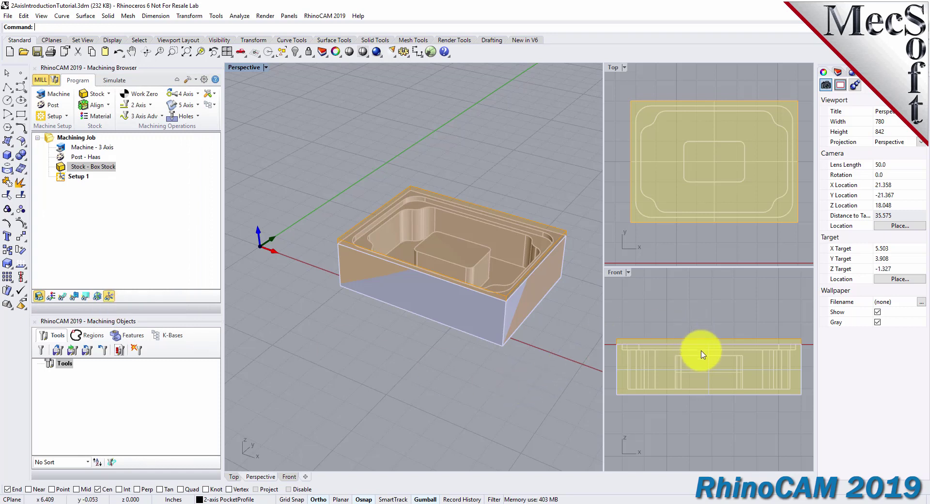
pyautogui.moveTo(452, 370); pyautogui.dragTo(473, 382, button='right')
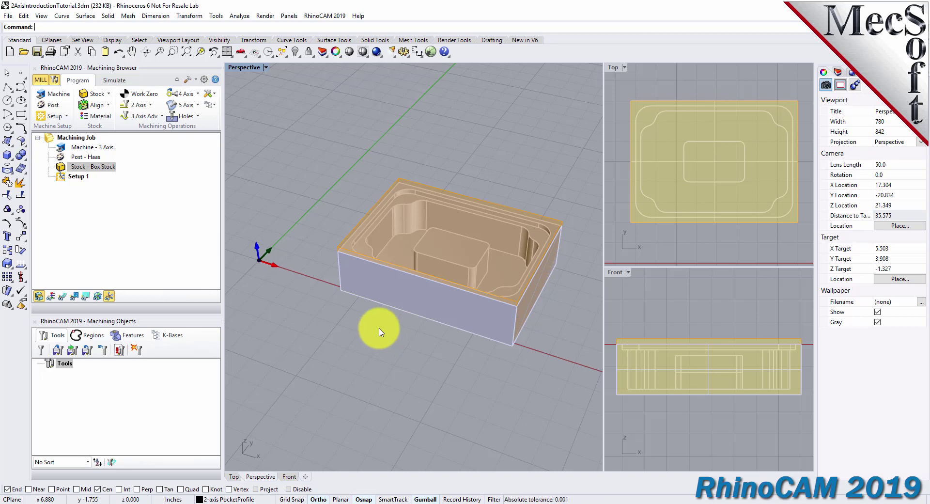
# Set the stock material to ALUMINUM - 6061.
pyautogui.click(99, 116)
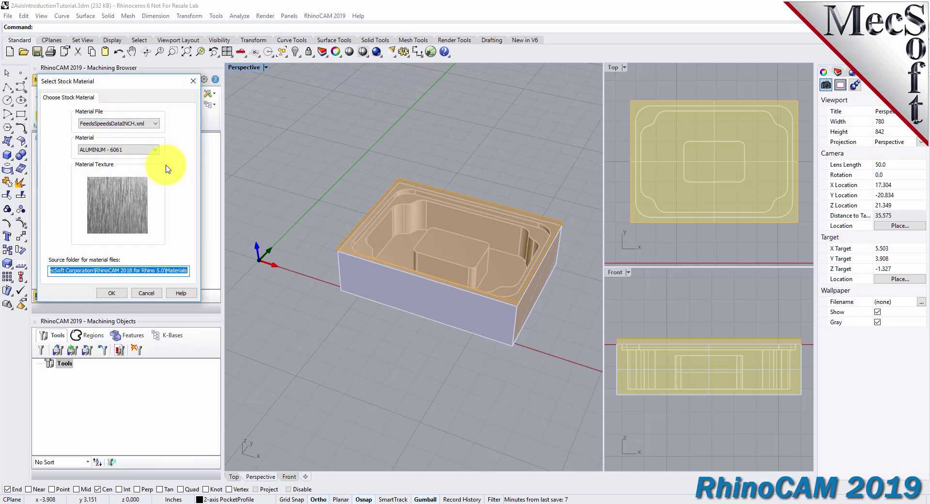
pyautogui.click(154, 149)
pyautogui.scroll(-1, 152, 208)
pyautogui.scroll(2, 153, 209)
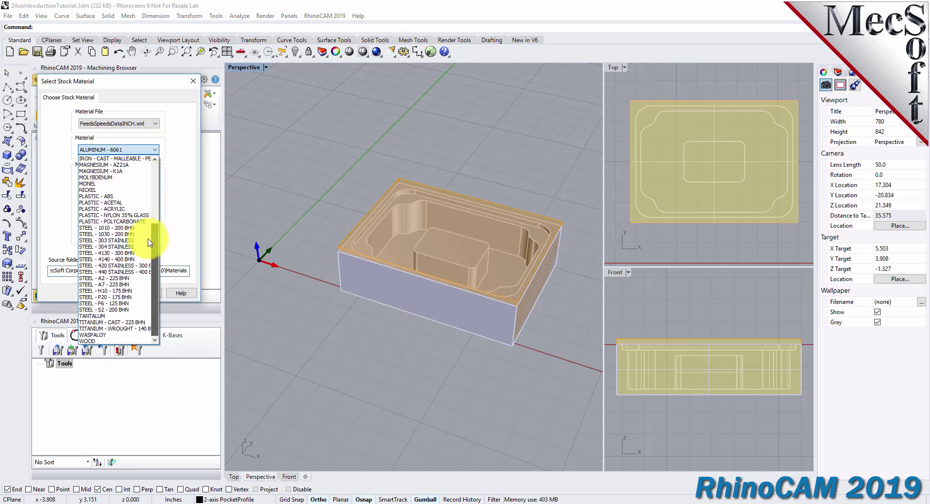
pyautogui.click(122, 172)
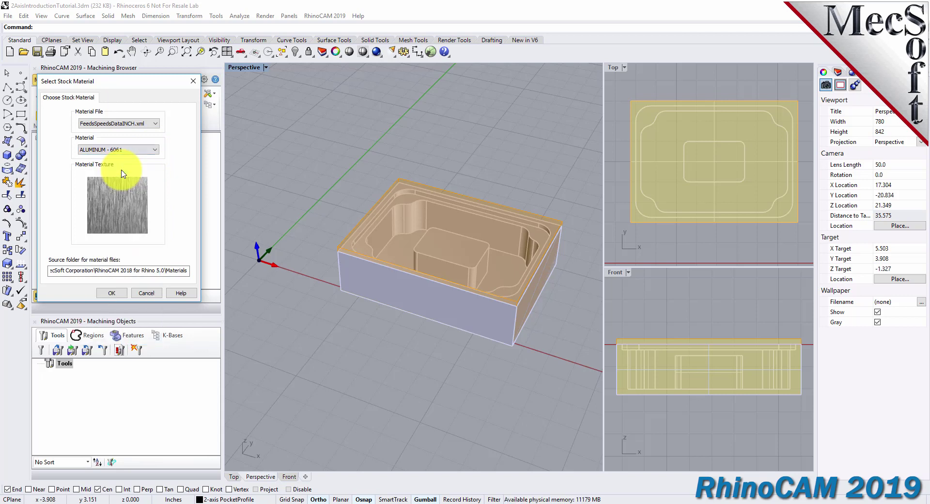
pyautogui.click(113, 292)
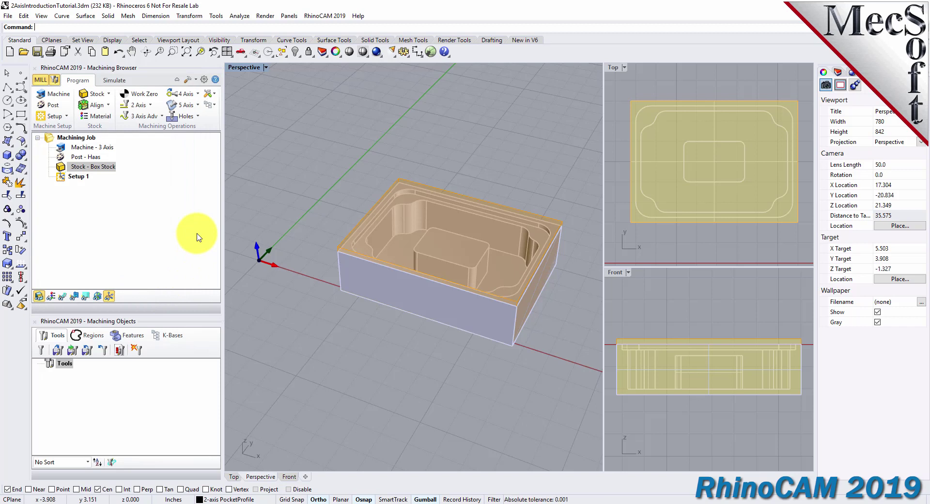
# Toggle Simulate Material Texture on and off, leaving the stock in plain shading.
pyautogui.click(52, 299)
pyautogui.click(52, 299)
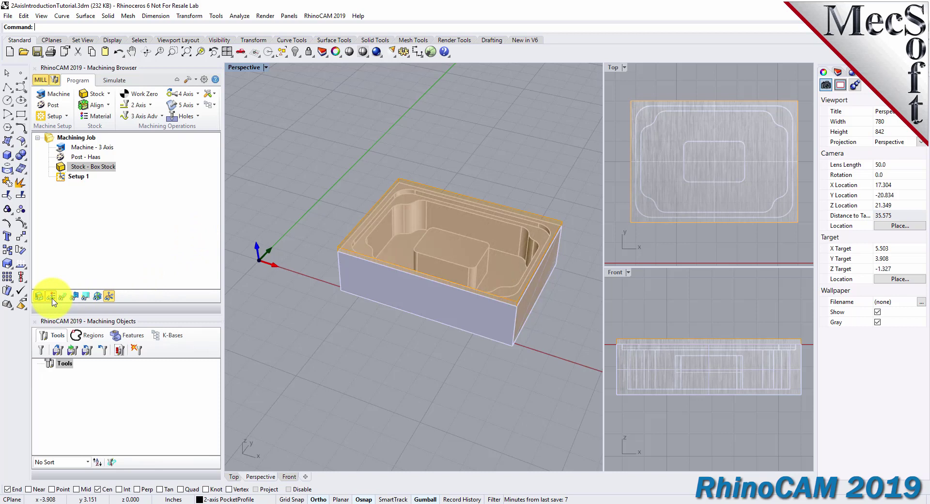
pyautogui.click(52, 299)
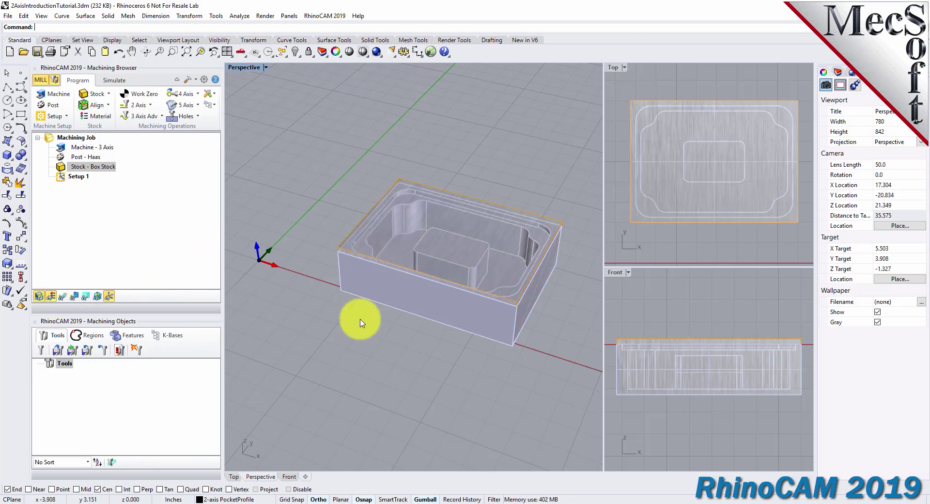
pyautogui.moveTo(572, 302); pyautogui.dragTo(588, 286, button='right')
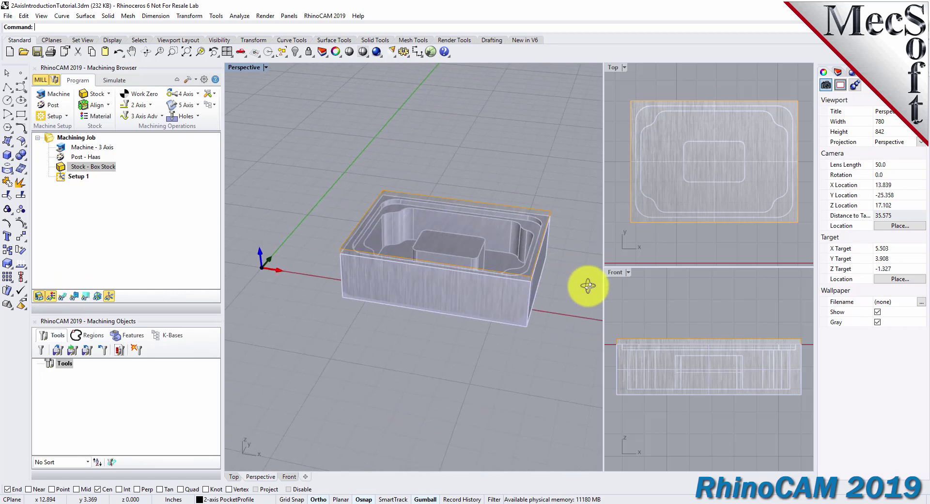
pyautogui.click(52, 297)
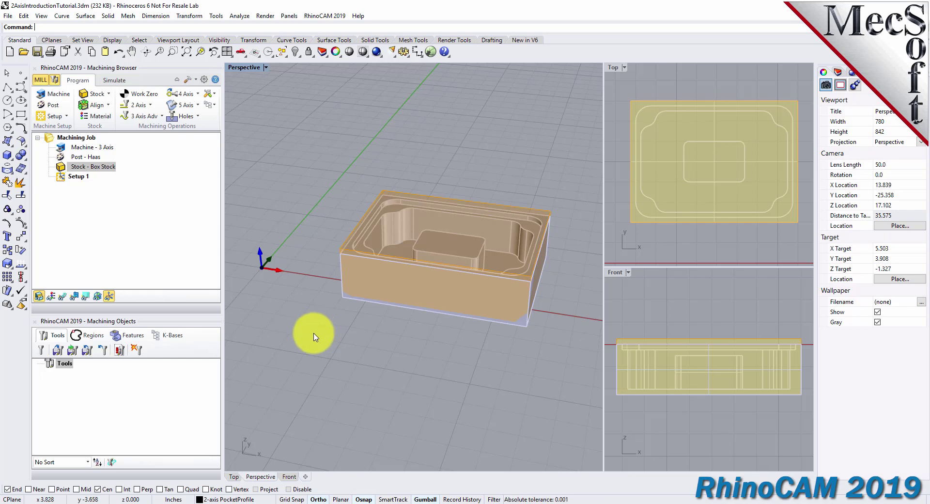
# Set the world coordinate origin to the stock box's highest-Z south-west corner.
pyautogui.click(107, 107)
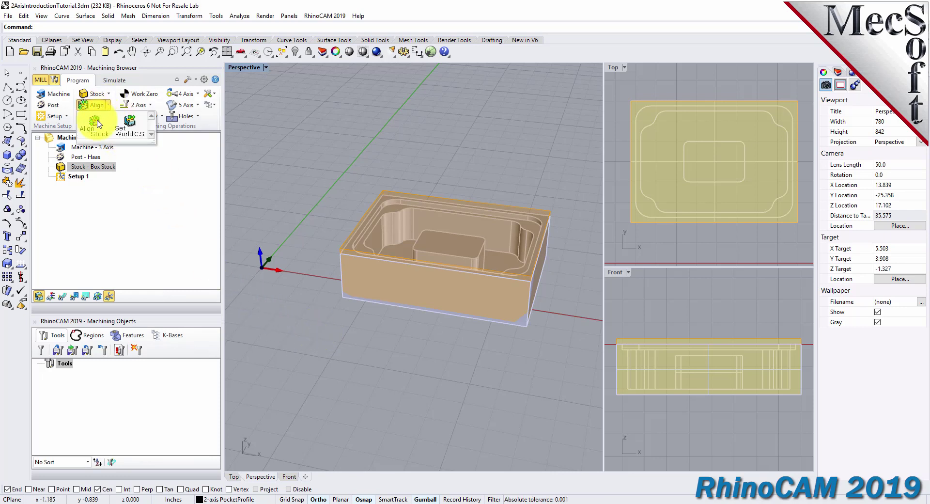
pyautogui.click(140, 139)
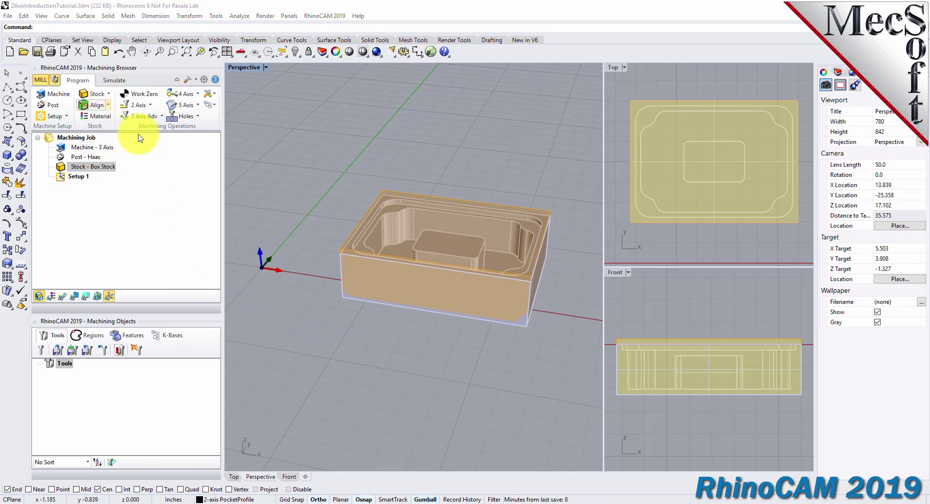
pyautogui.click(88, 214)
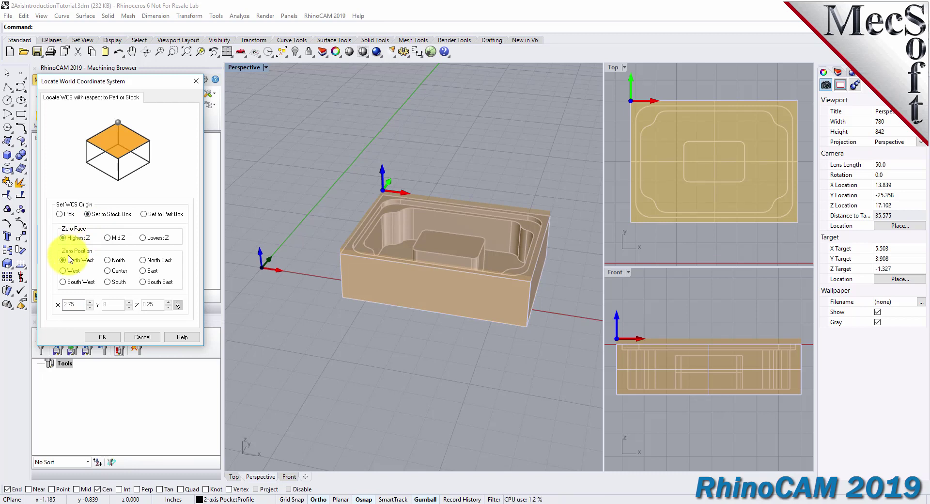
pyautogui.click(63, 283)
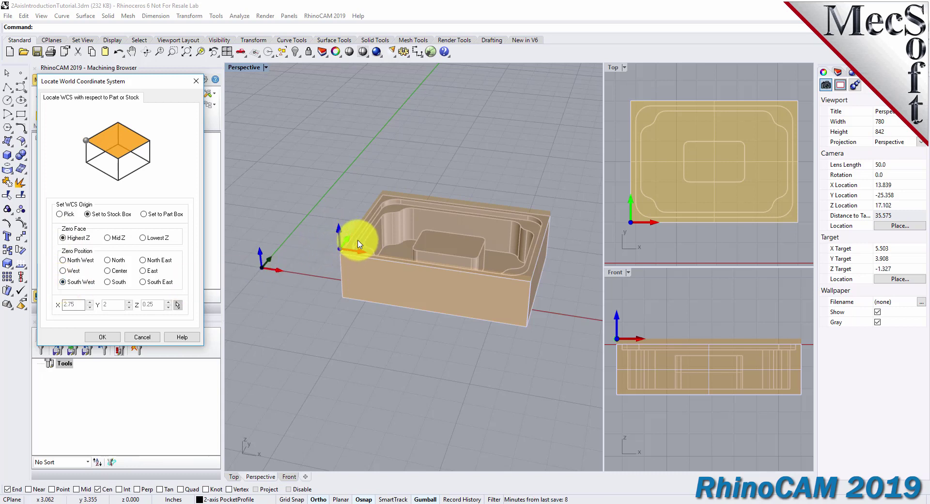
pyautogui.moveTo(359, 244); pyautogui.dragTo(310, 286, button='right')
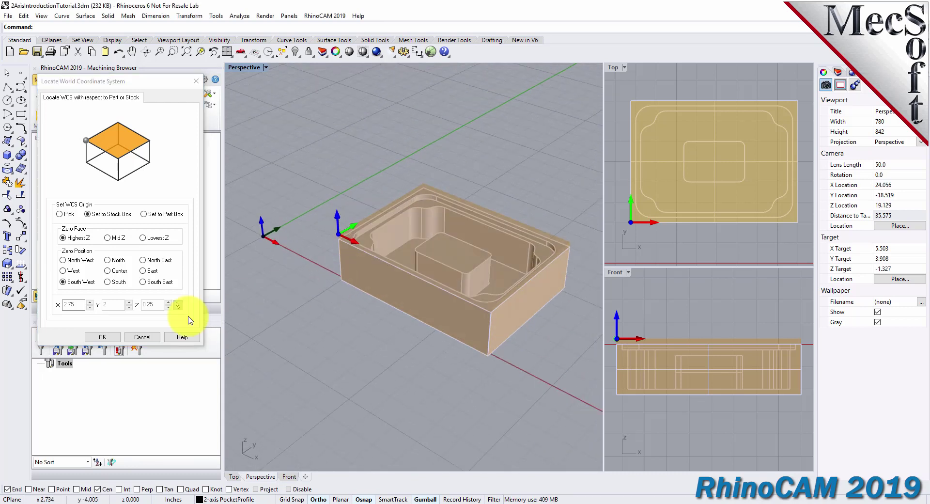
pyautogui.click(119, 338)
pyautogui.press('Return')
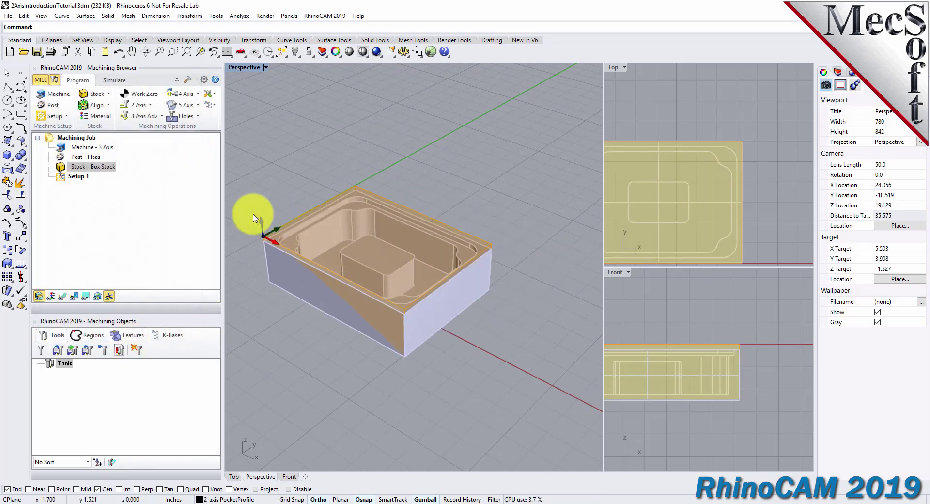
# Open the Work Zero settings and cancel them without changes.
pyautogui.moveTo(266, 241); pyautogui.dragTo(259, 235, button='right')
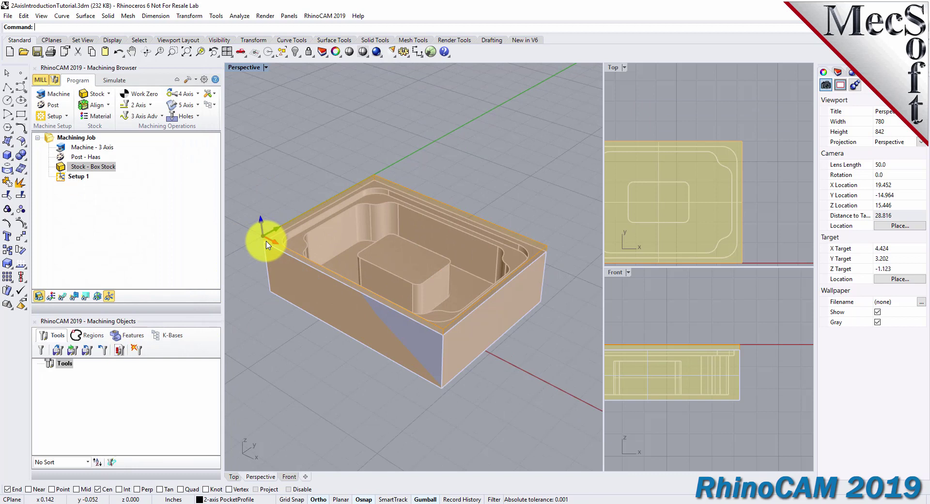
pyautogui.moveTo(307, 270); pyautogui.dragTo(325, 392, button='right')
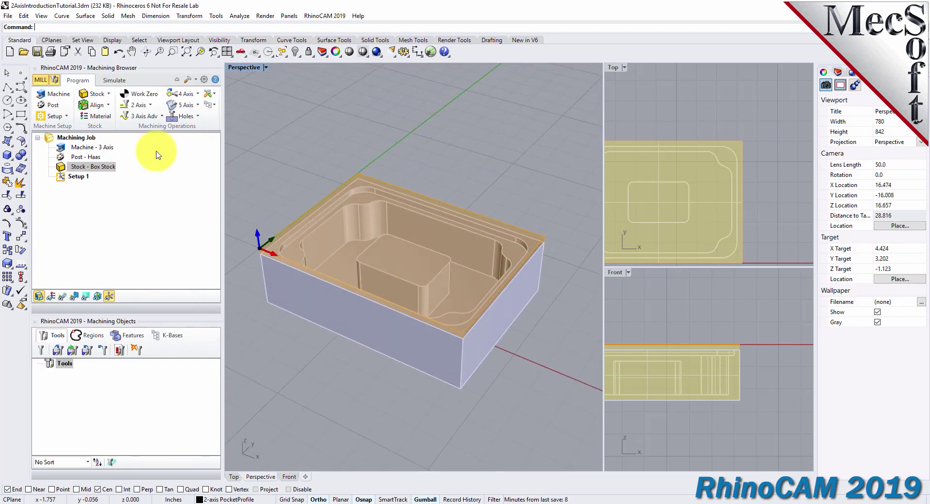
pyautogui.click(143, 96)
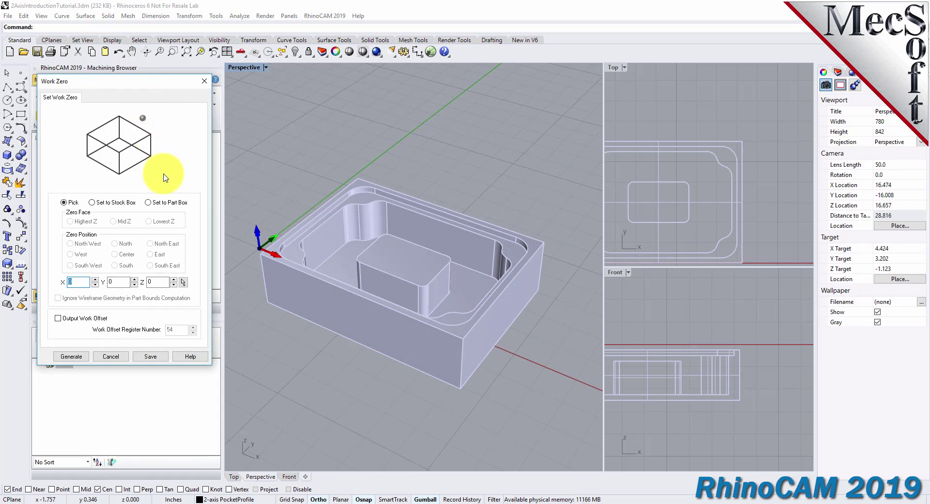
pyautogui.click(118, 359)
pyautogui.moveTo(307, 353); pyautogui.dragTo(322, 342, button='right')
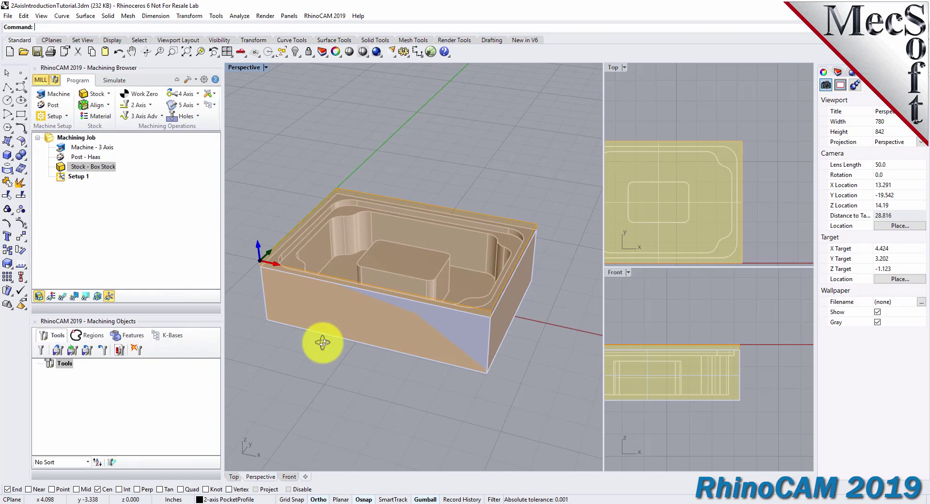
# Zoom extents in the Front and Top viewports.
pyautogui.click(684, 311)
pyautogui.click(189, 52)
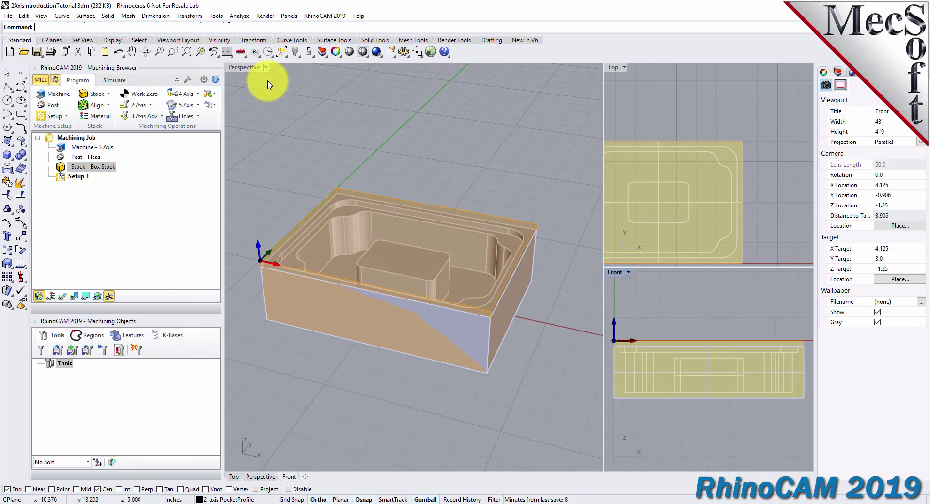
pyautogui.click(647, 104)
pyautogui.click(186, 52)
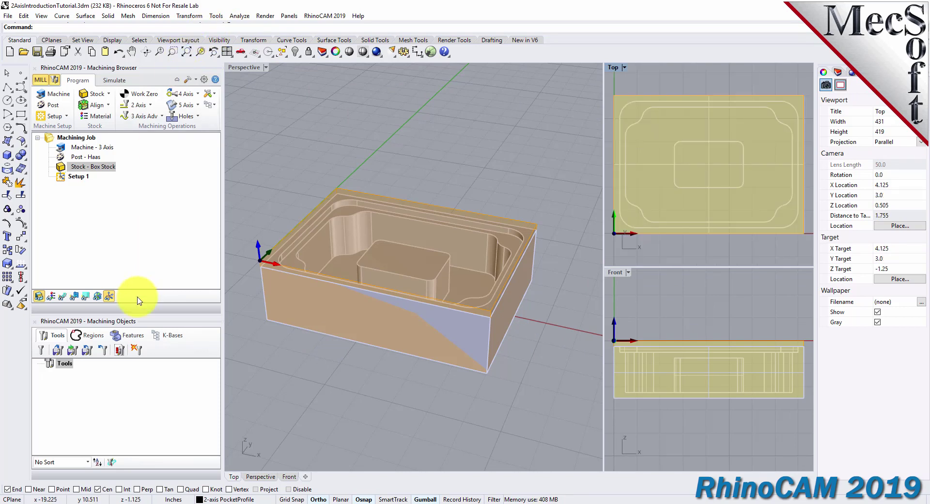
# Load the 2AxisIntroductionTutorial.vkb tool library and review the FLATMILL 3/4 and 1/4 inch tools.
pyautogui.click(58, 356)
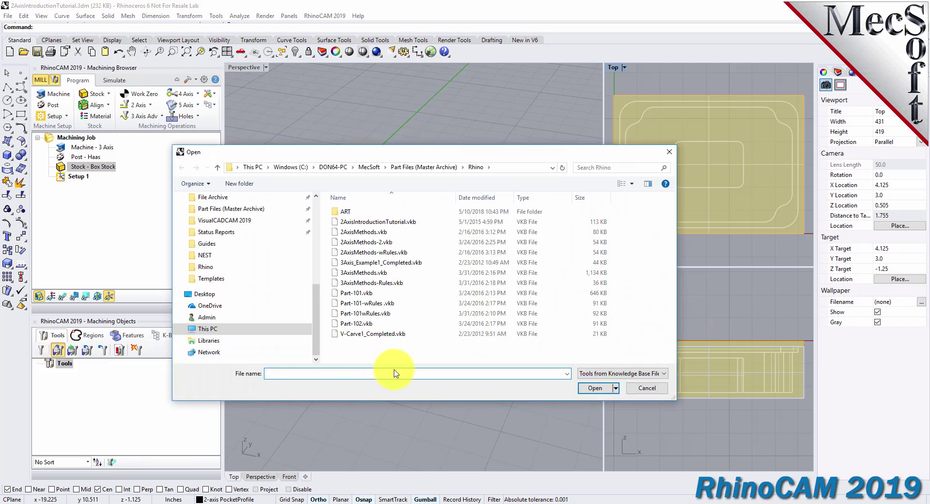
pyautogui.click(354, 222)
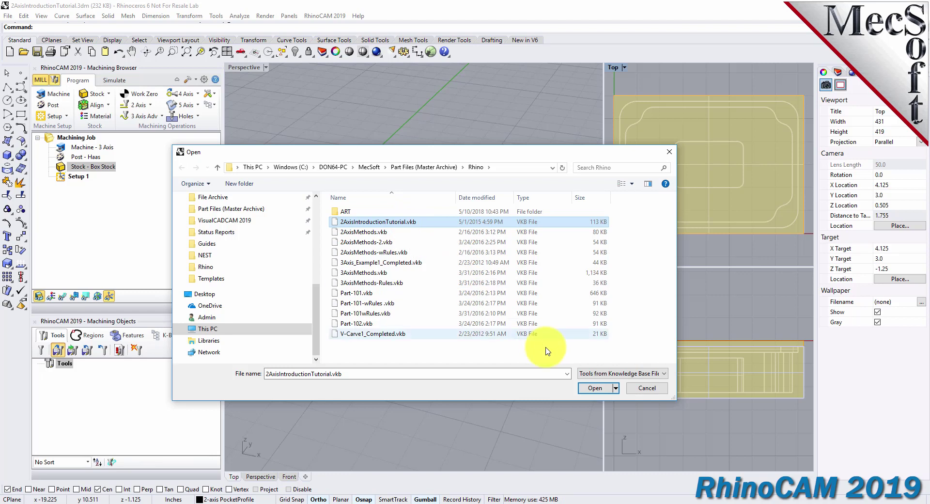
pyautogui.click(596, 388)
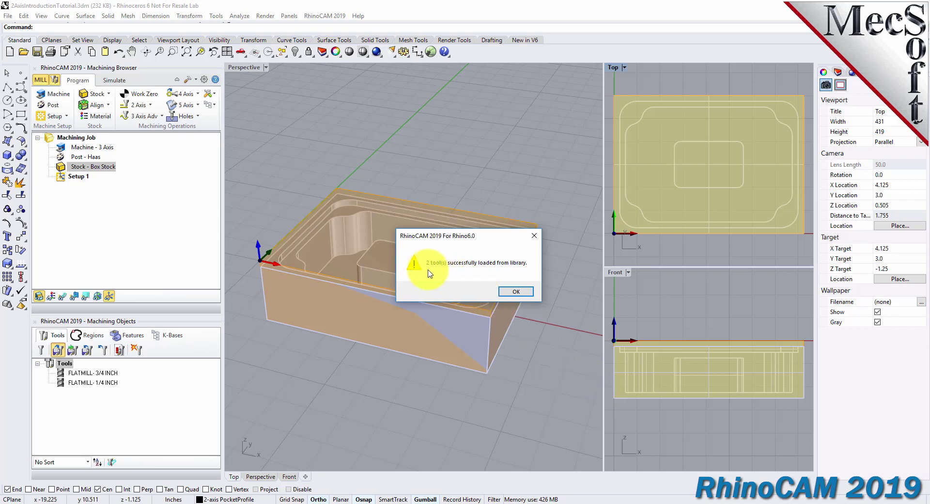
pyautogui.click(516, 291)
pyautogui.click(100, 374)
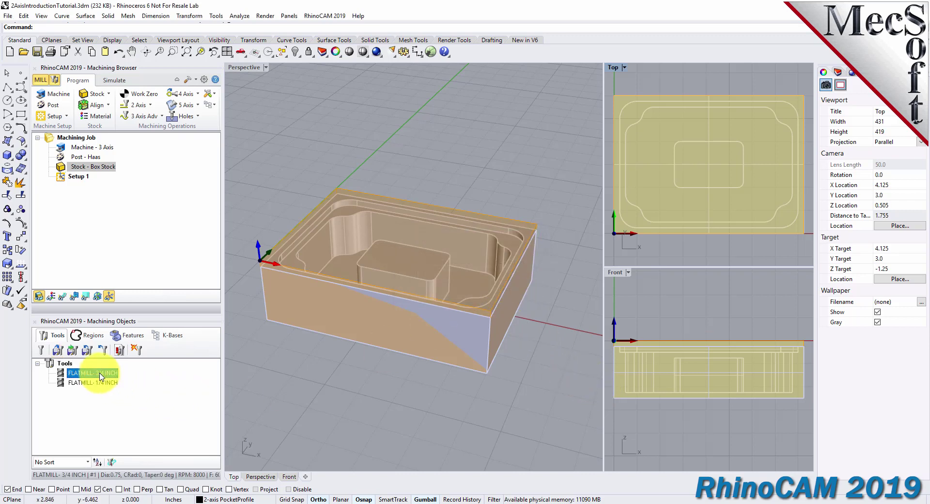
pyautogui.click(103, 384)
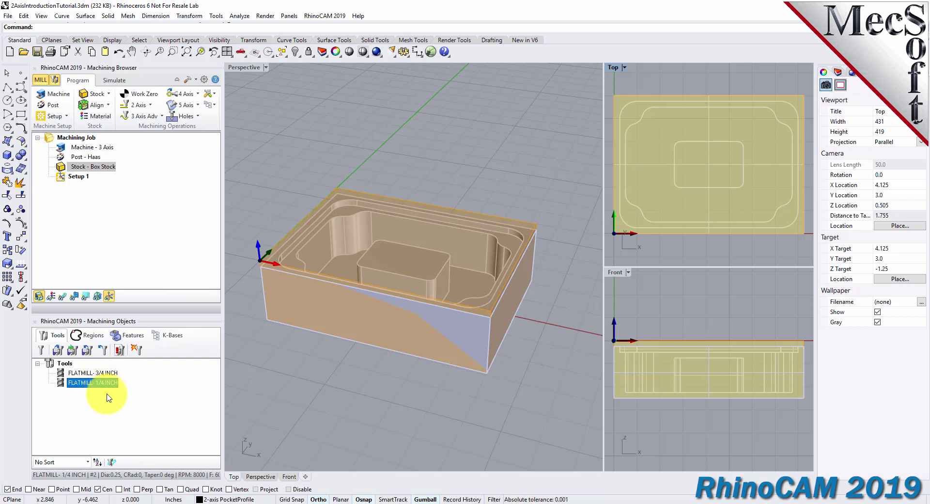
# Review the FLATMILL- 1/4 INCH feeds and speeds and both flat mills' properties, then close the dialog.
pyautogui.doubleClick(62, 384)
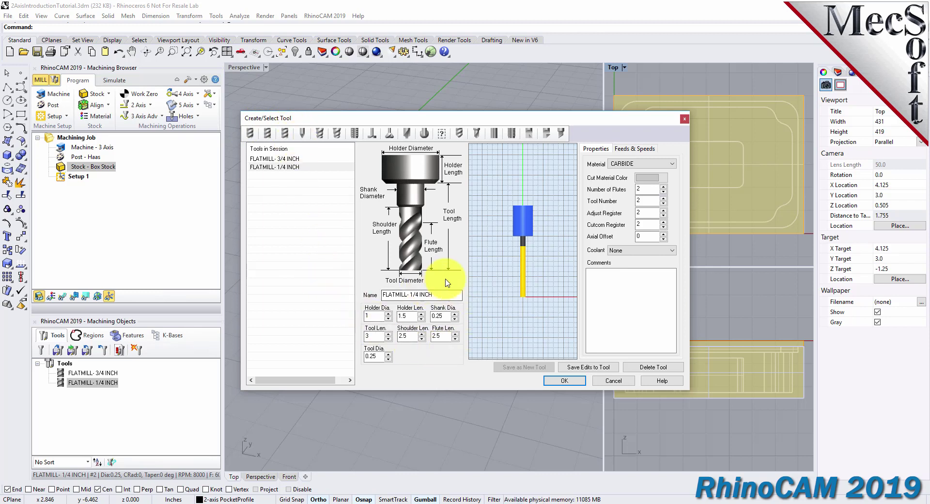
pyautogui.click(635, 149)
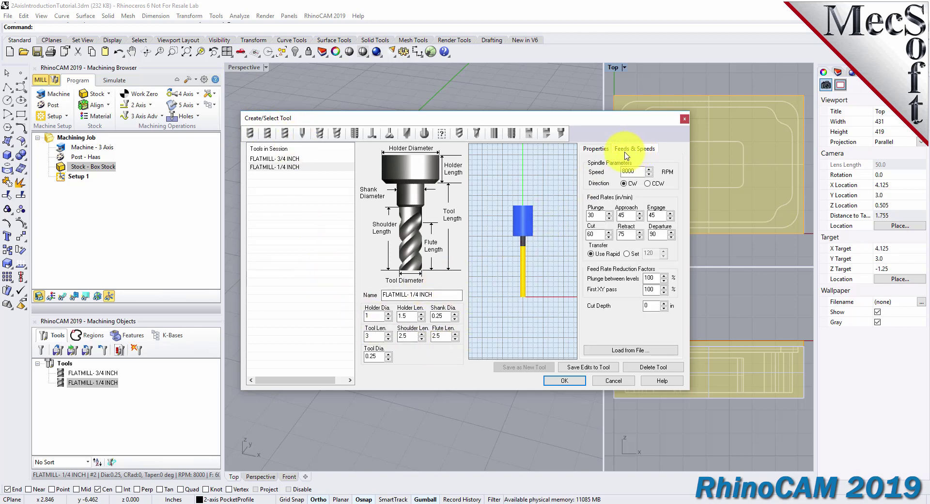
pyautogui.click(597, 152)
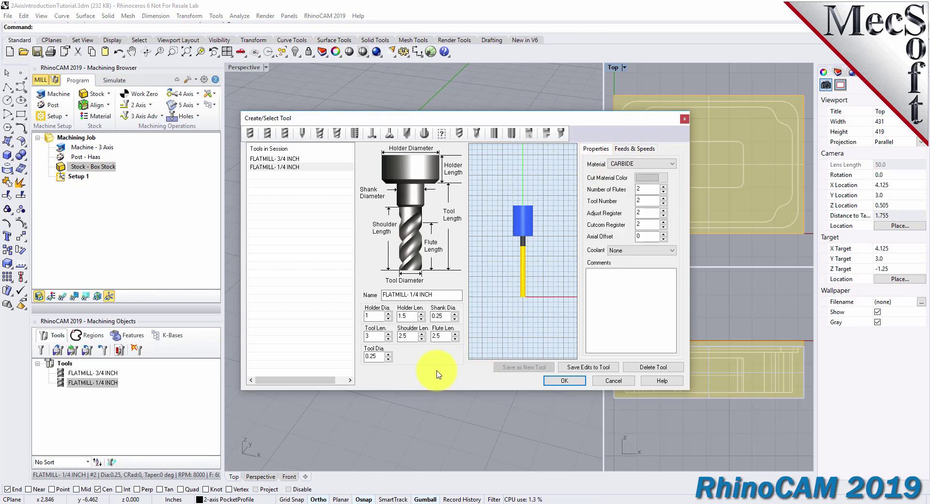
pyautogui.click(289, 160)
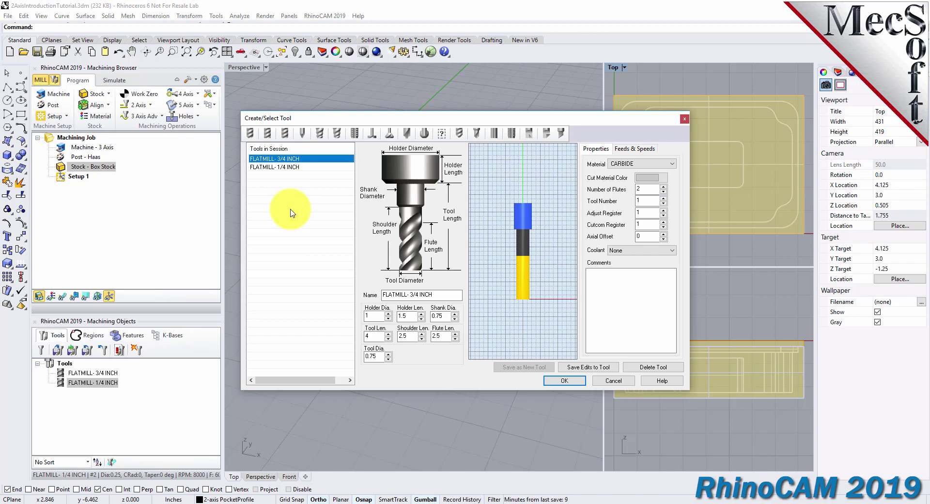
pyautogui.click(285, 167)
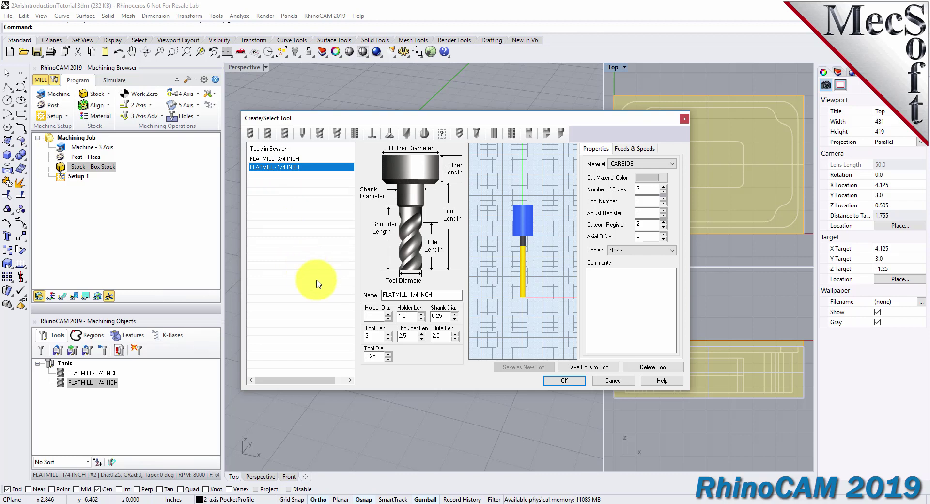
pyautogui.click(567, 381)
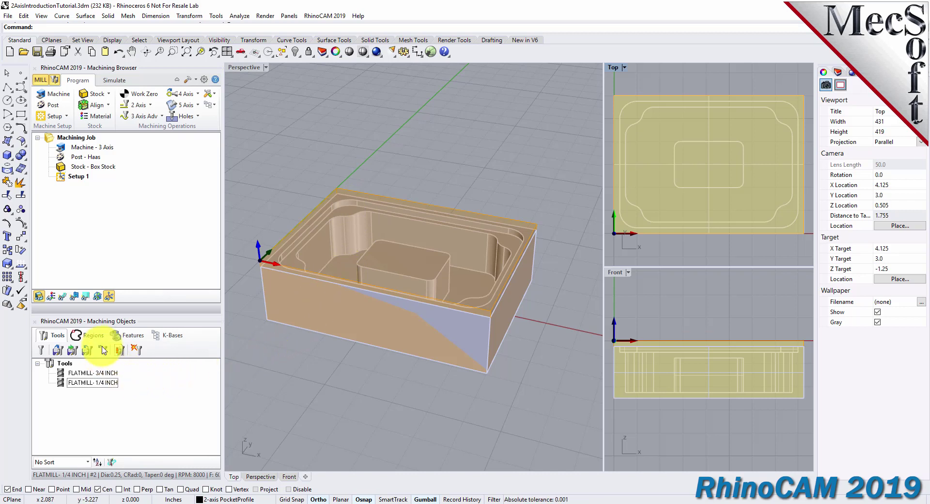
# Set the flat area selection filters to ignore all inner regions.
pyautogui.click(91, 335)
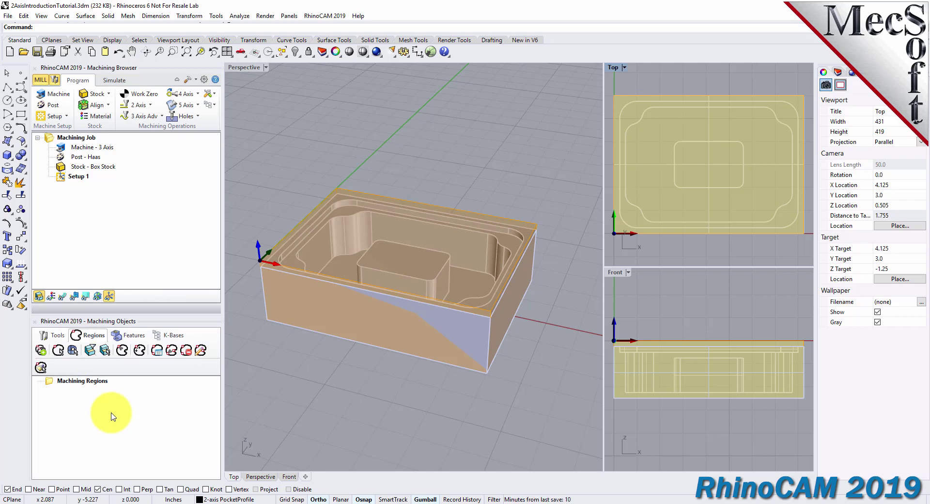
pyautogui.click(90, 351)
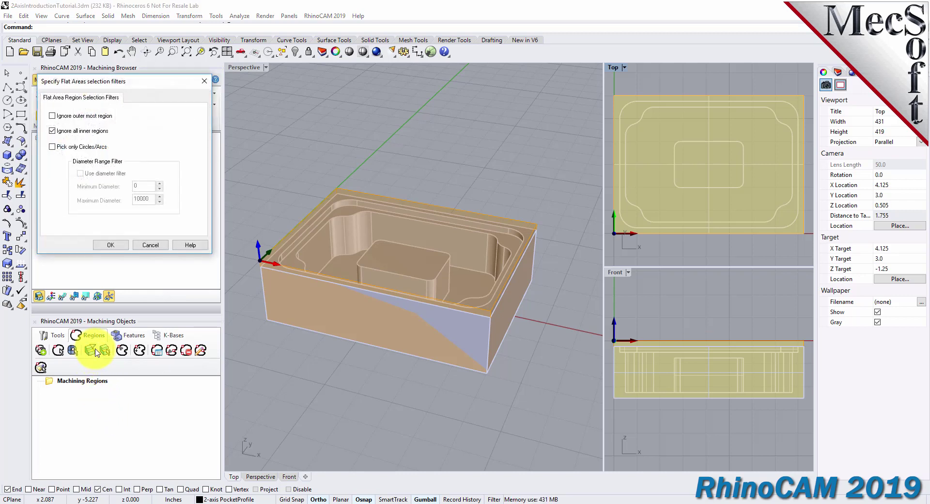
pyautogui.click(52, 131)
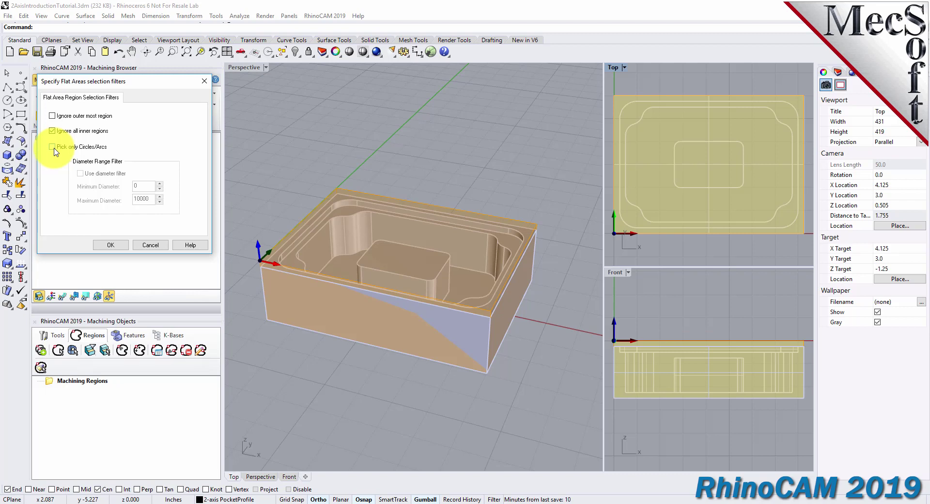
pyautogui.click(111, 245)
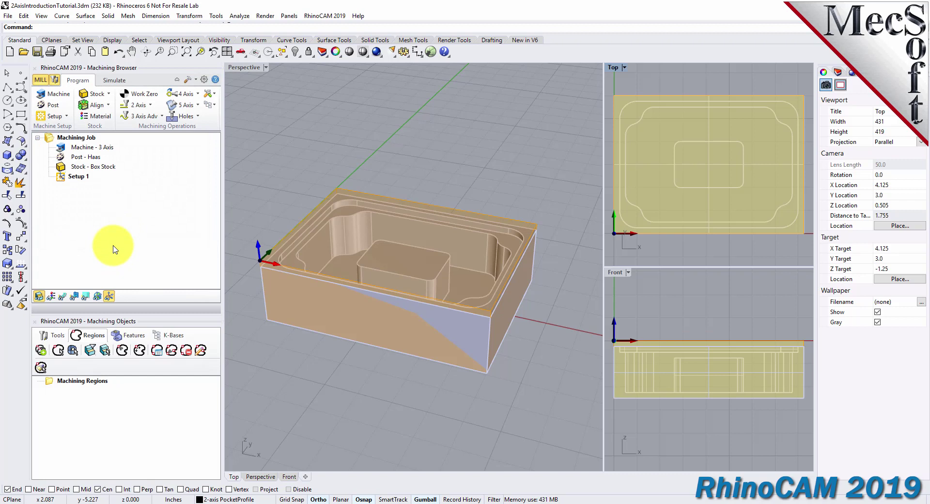
# Pick the tub's outer top rim as a flat area region.
pyautogui.click(105, 350)
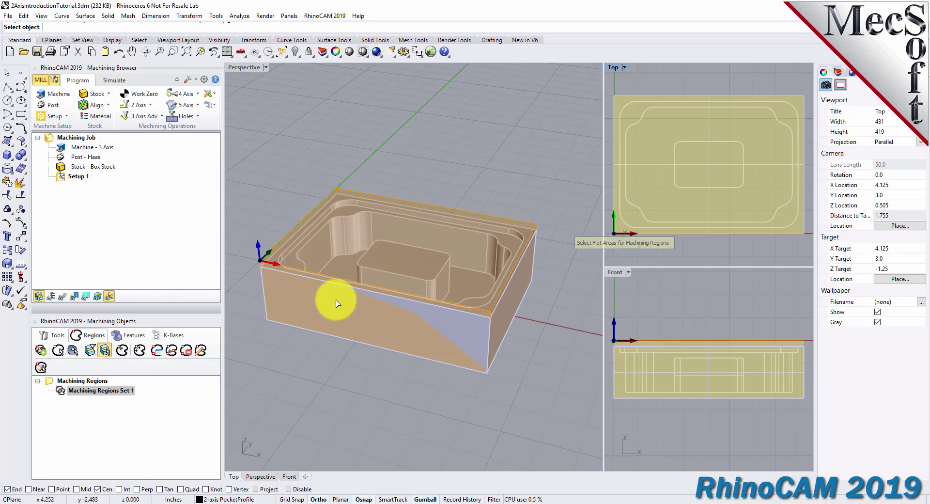
pyautogui.scroll(5, 327, 208)
pyautogui.click(348, 187)
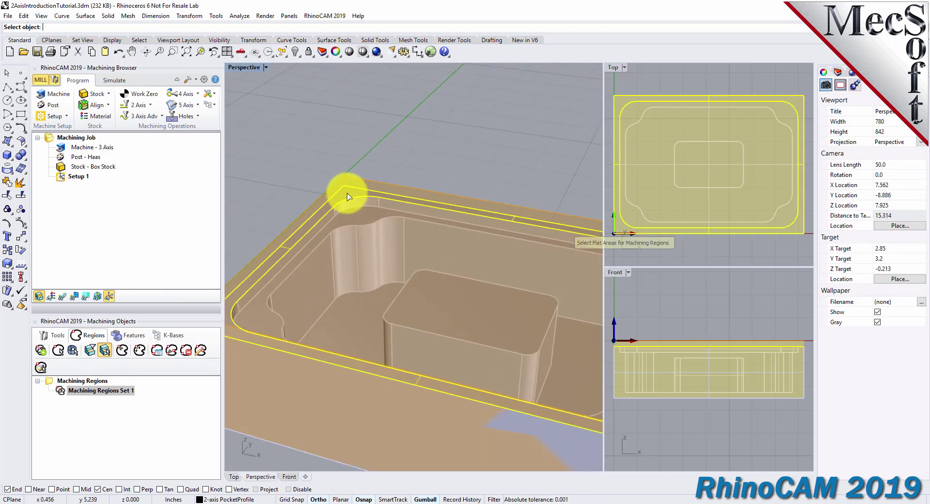
pyautogui.press('Return')
pyautogui.scroll(-5, 383, 179)
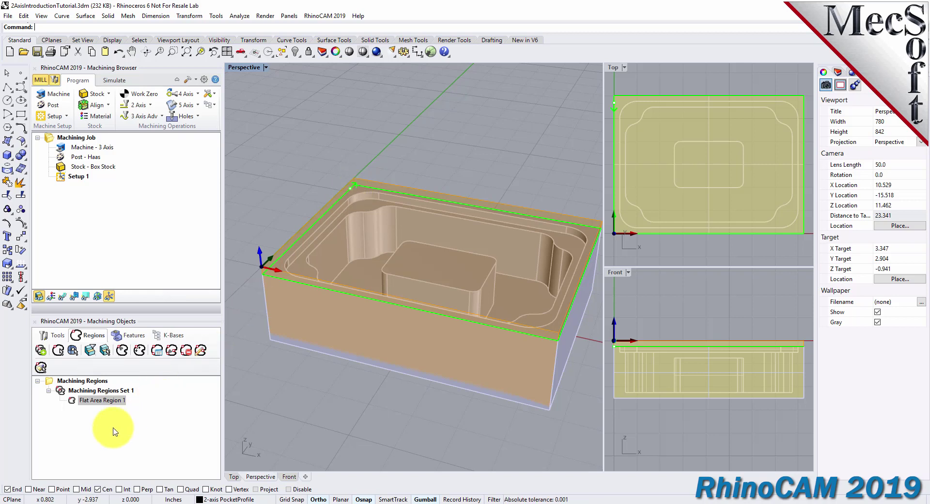
# Pick the tub's inner flat ledge to create Flat Area Region 2 in Machining Regions Set 1.
pyautogui.click(60, 390)
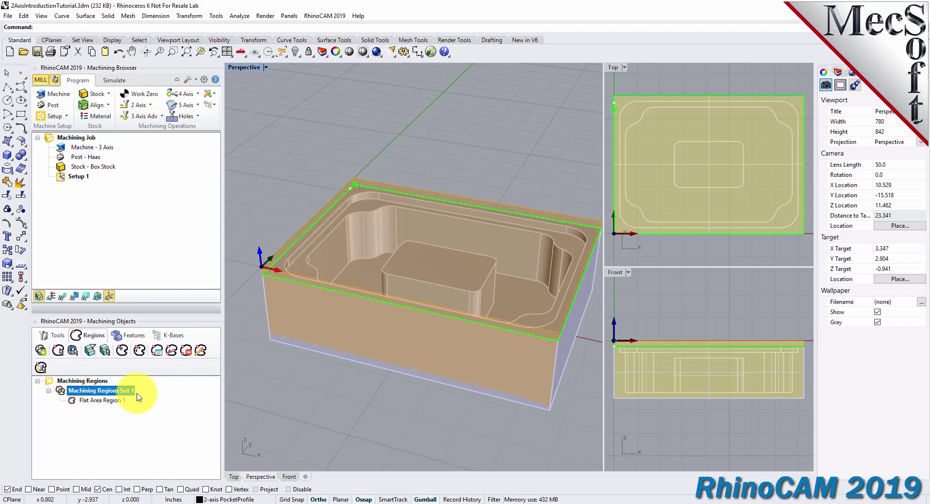
pyautogui.click(109, 401)
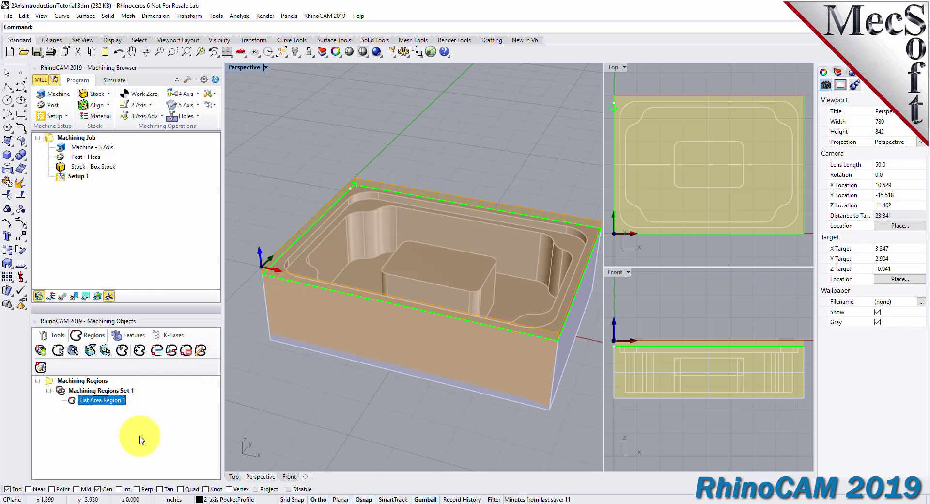
pyautogui.click(104, 354)
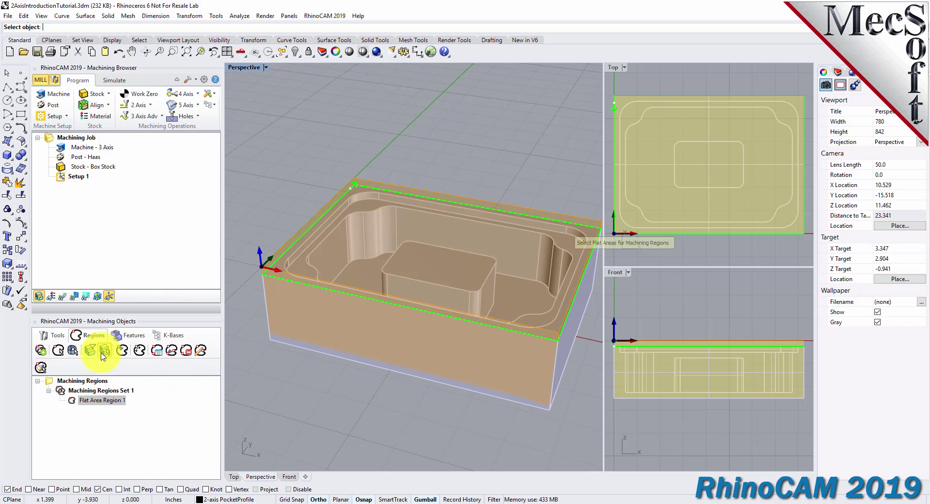
pyautogui.click(366, 208)
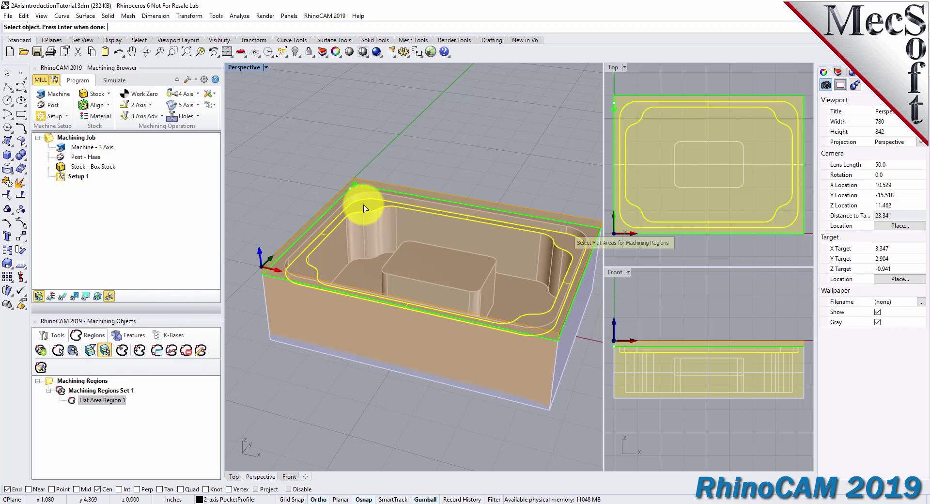
pyautogui.rightClick(415, 169)
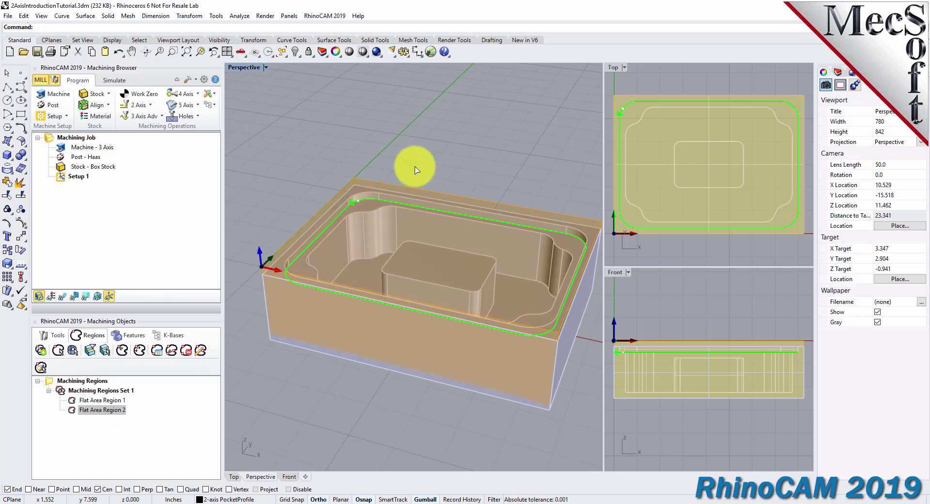
pyautogui.click(90, 410)
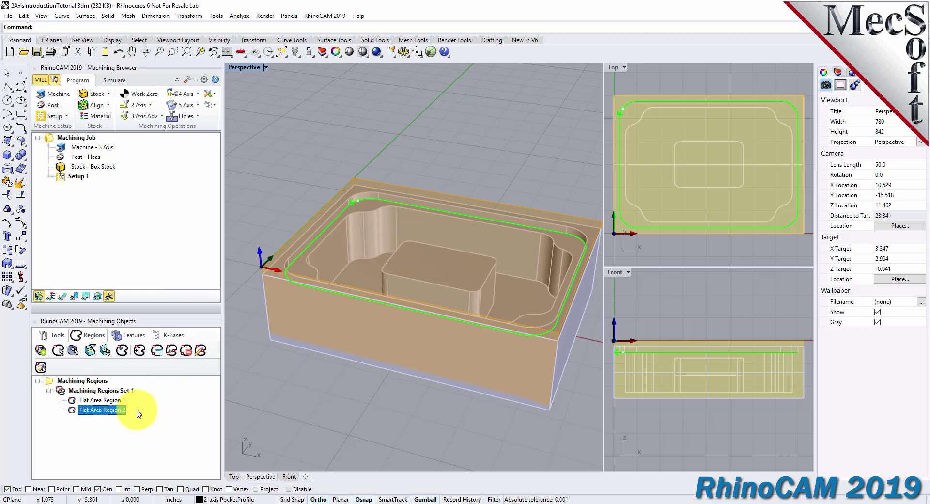
# Set the flat area selection filters to ignore the outermost region.
pyautogui.click(93, 353)
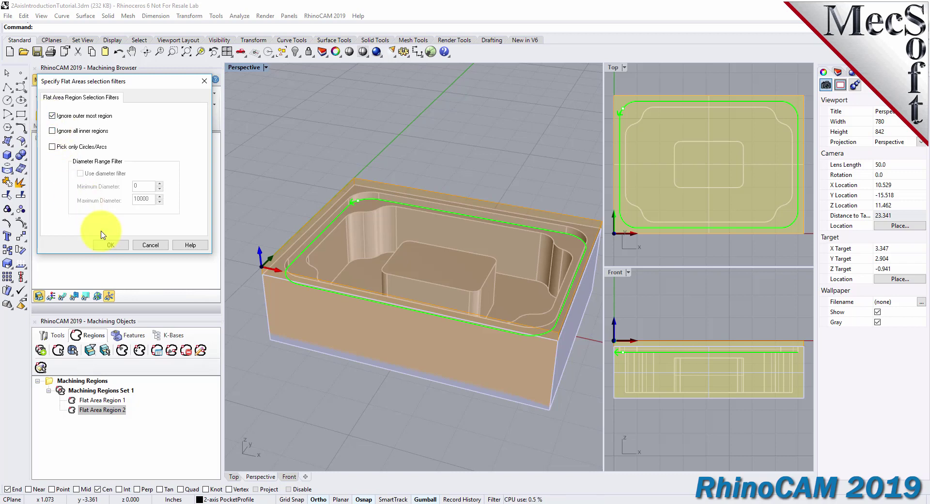
pyautogui.click(112, 245)
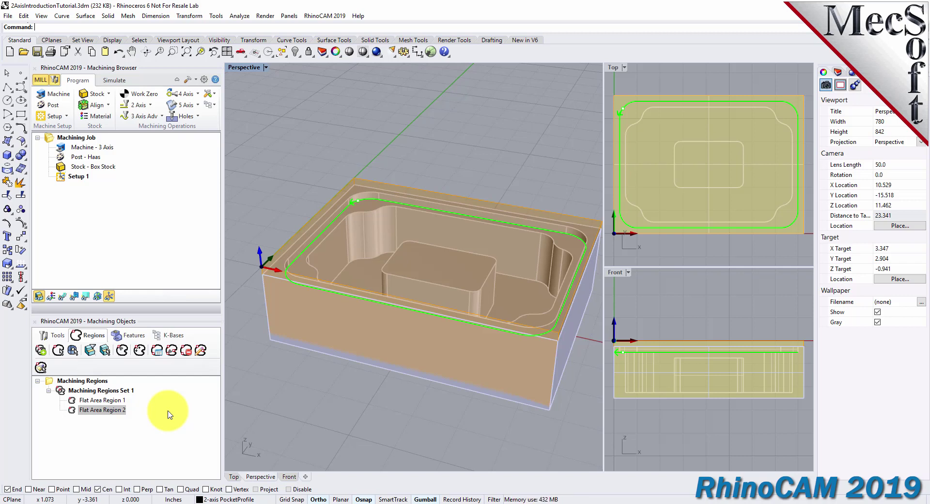
pyautogui.click(92, 354)
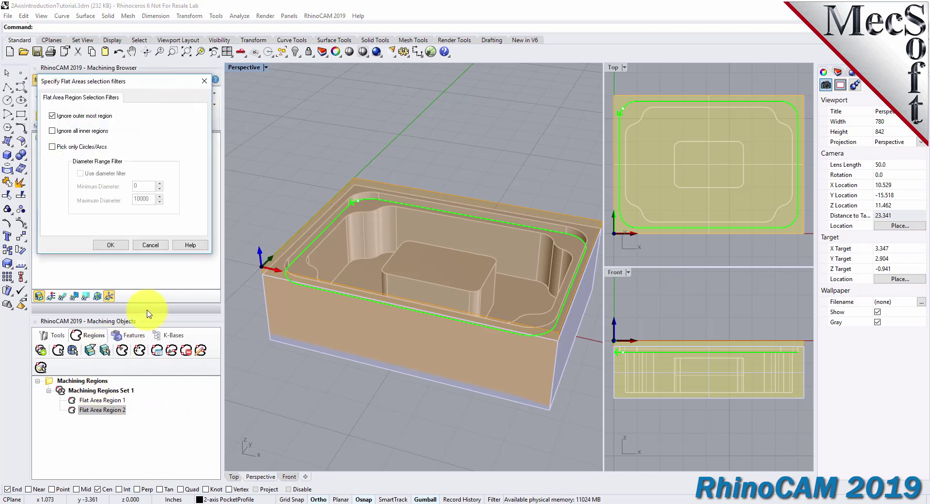
pyautogui.click(151, 246)
# Pick the pocket's flat floor to create Flat Area Region 3.
pyautogui.click(105, 352)
pyautogui.click(361, 210)
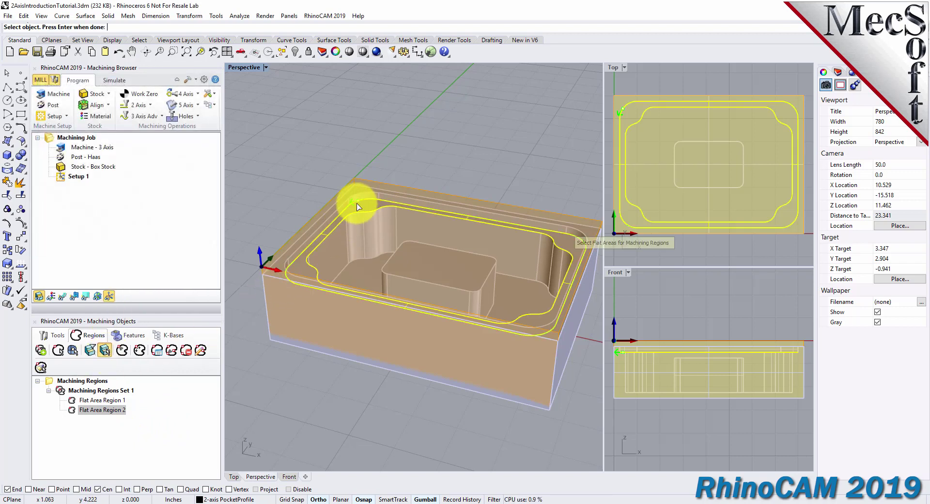
pyautogui.rightClick(328, 164)
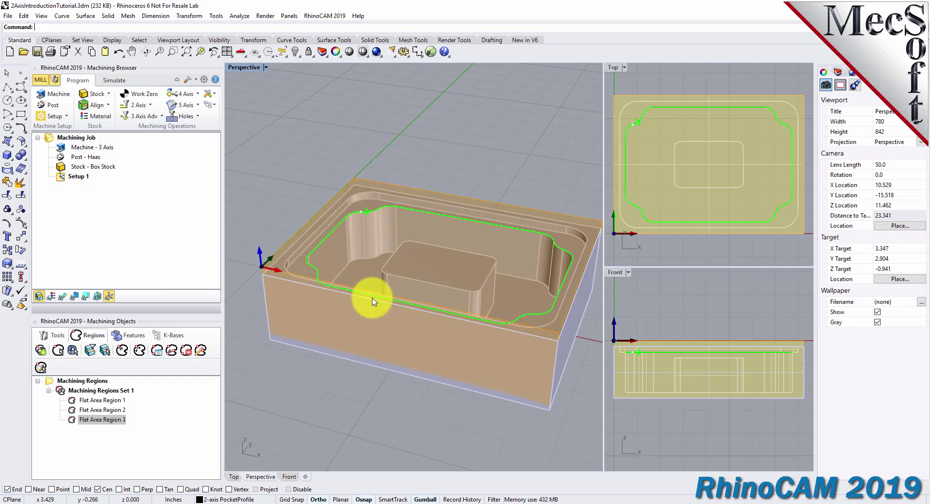
pyautogui.click(89, 420)
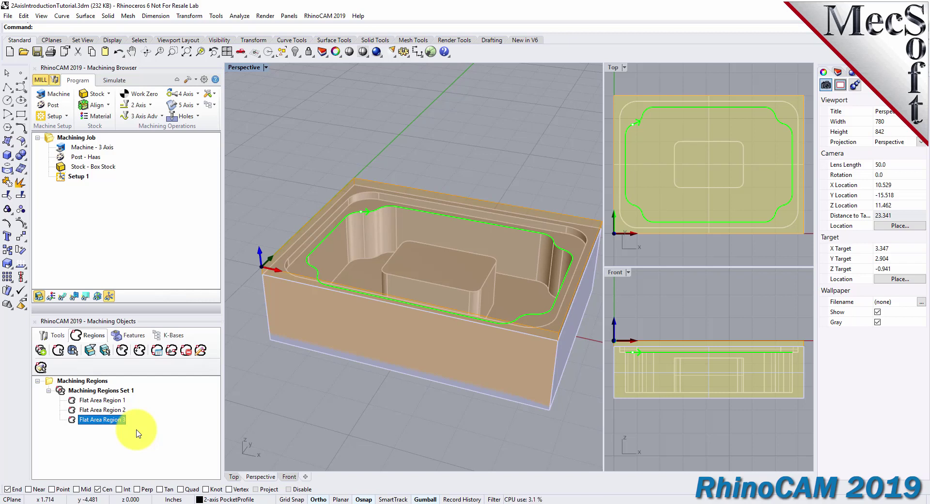
# Preview Flat Area Regions 1, 2 and 3, then return to the Tools list.
pyautogui.click(111, 401)
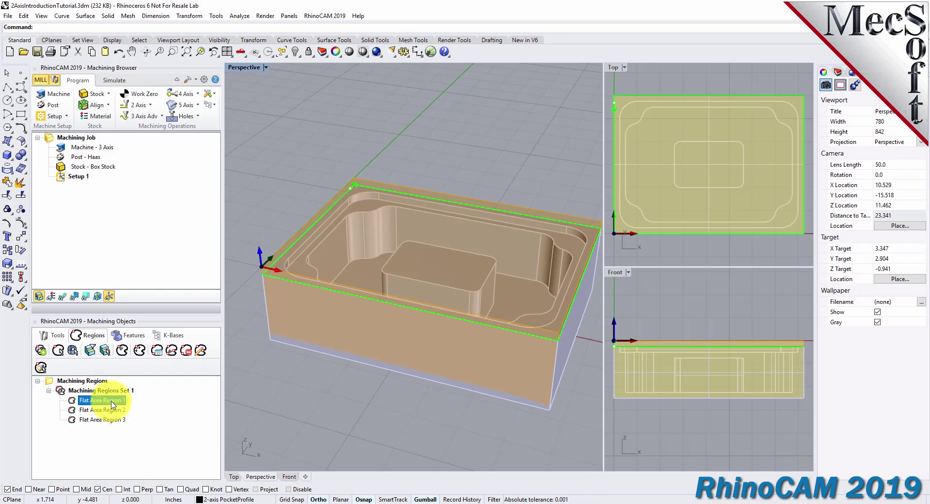
pyautogui.click(114, 411)
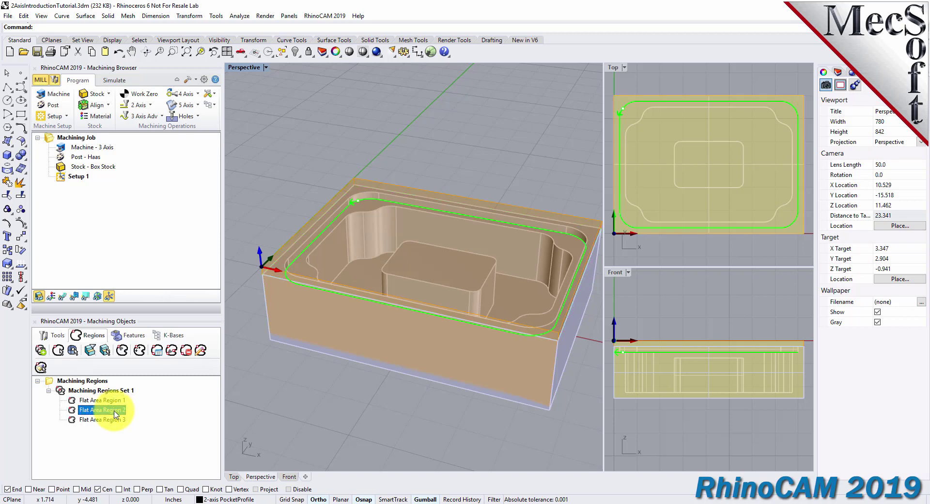
pyautogui.click(116, 421)
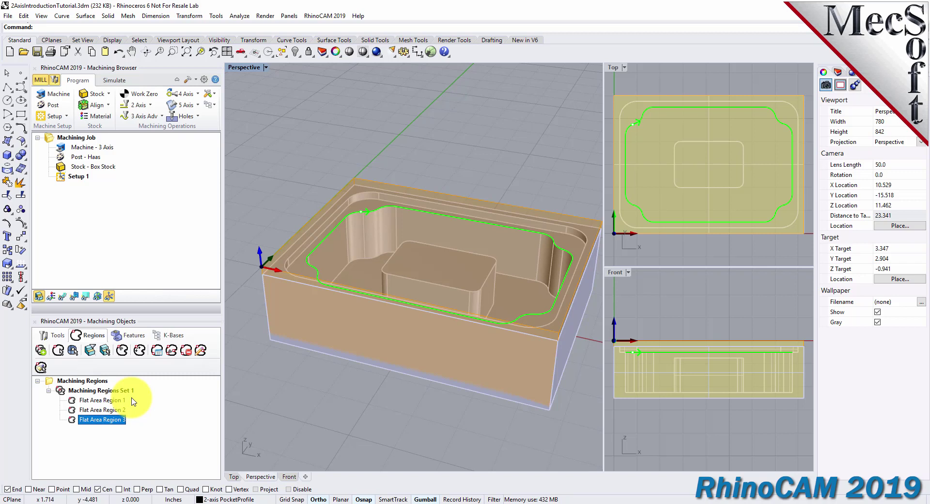
pyautogui.click(57, 337)
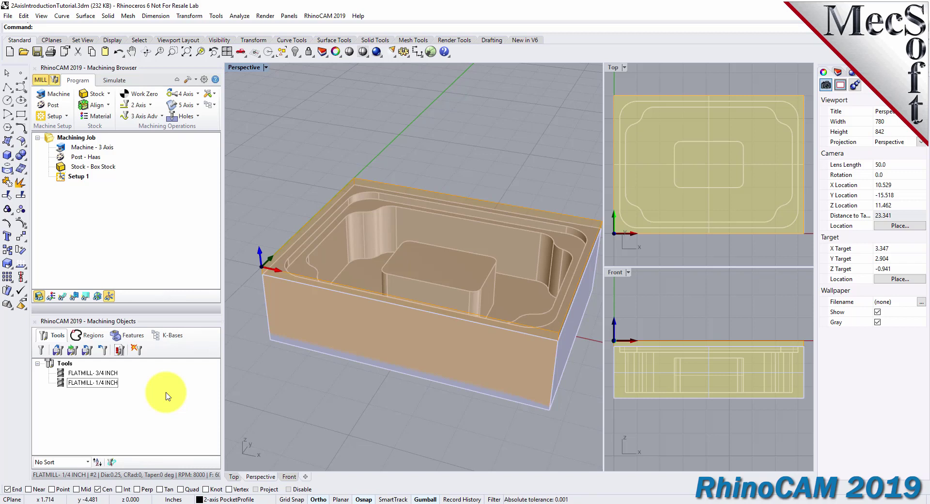
# Create a 2½ Axis Facing operation and bring up its predefined-region picker.
pyautogui.click(150, 105)
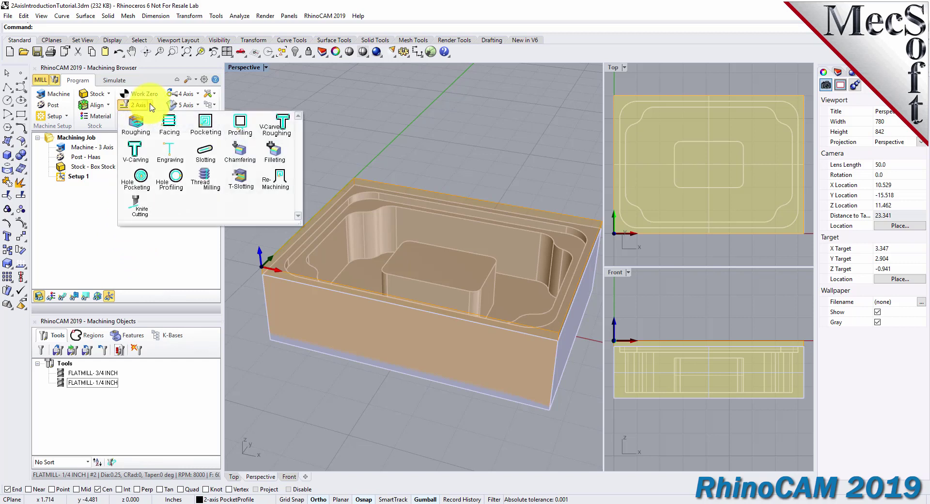
pyautogui.click(177, 137)
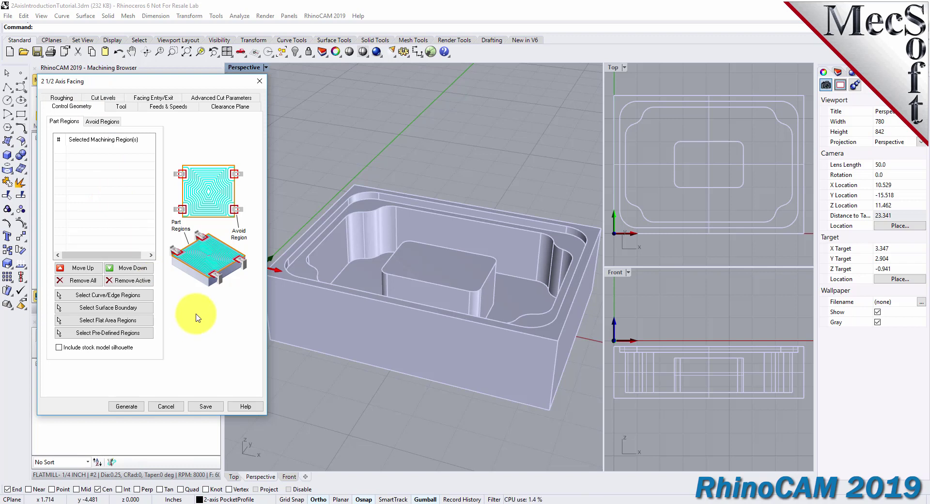
pyautogui.scroll(-2, 396, 264)
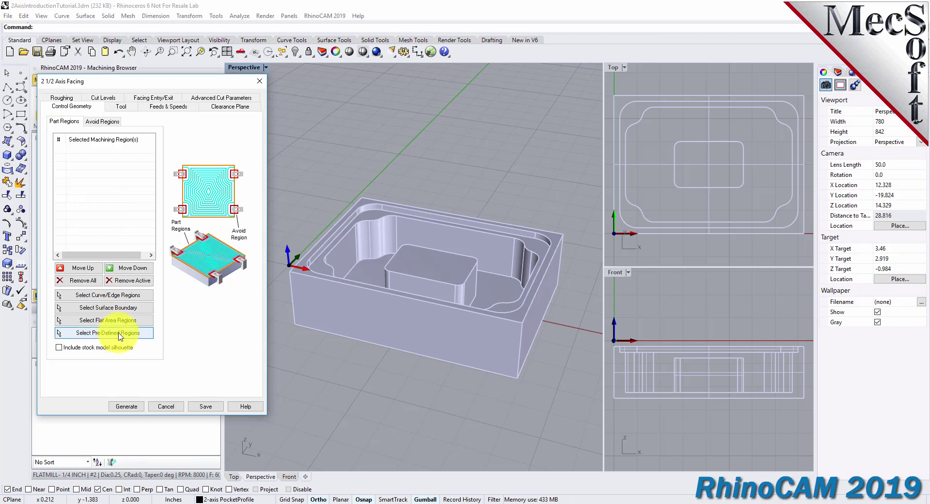
pyautogui.click(149, 334)
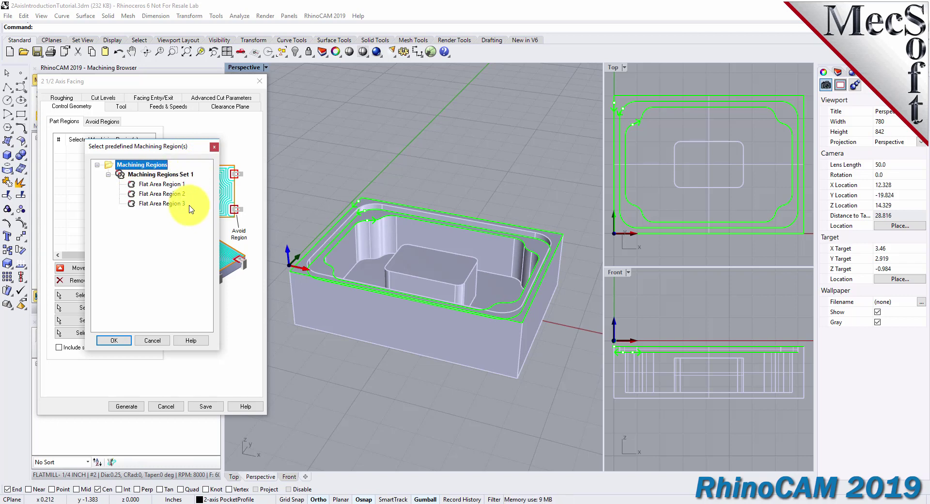
# Compare the three flat area regions and assign Flat Area Region 1, the outer boundary, to the facing.
pyautogui.click(174, 185)
pyautogui.click(177, 195)
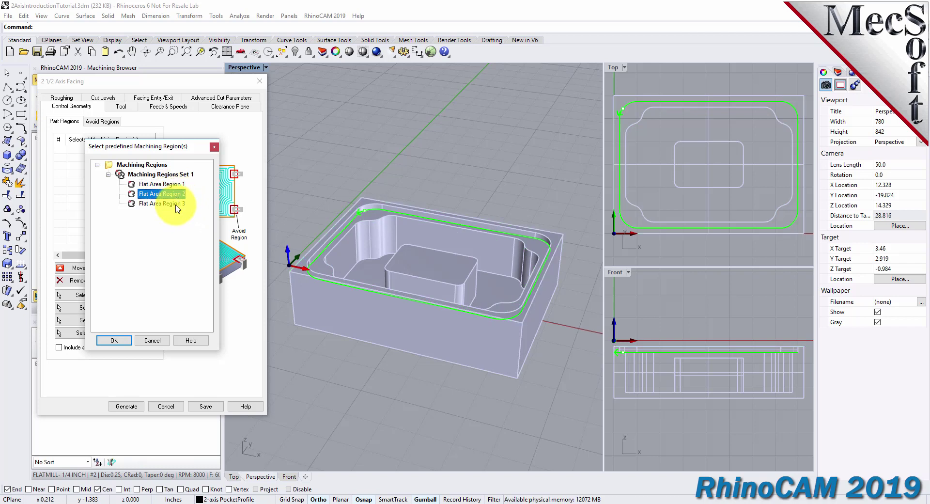
pyautogui.click(177, 204)
pyautogui.click(176, 185)
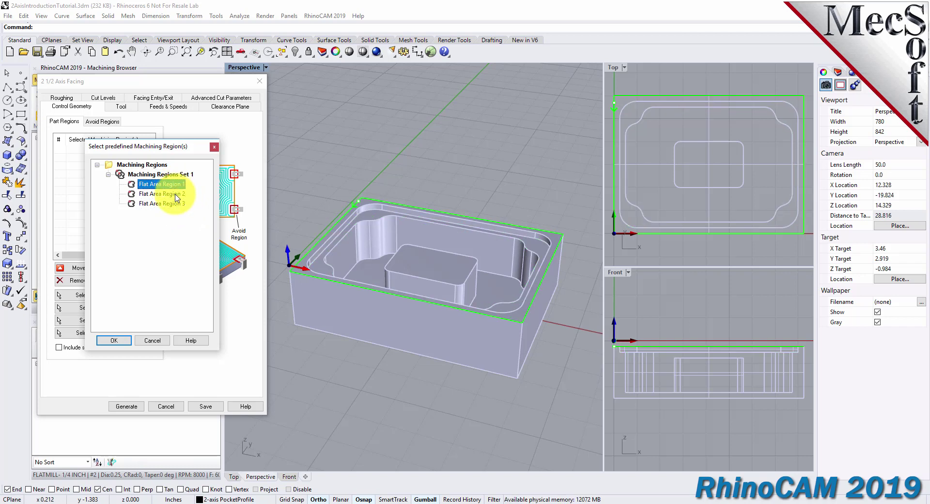
pyautogui.click(177, 194)
pyautogui.click(177, 205)
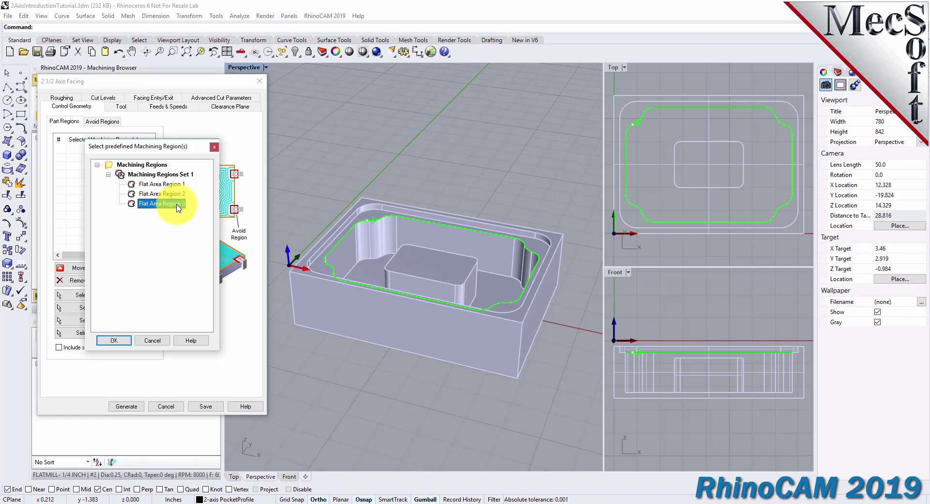
pyautogui.click(174, 185)
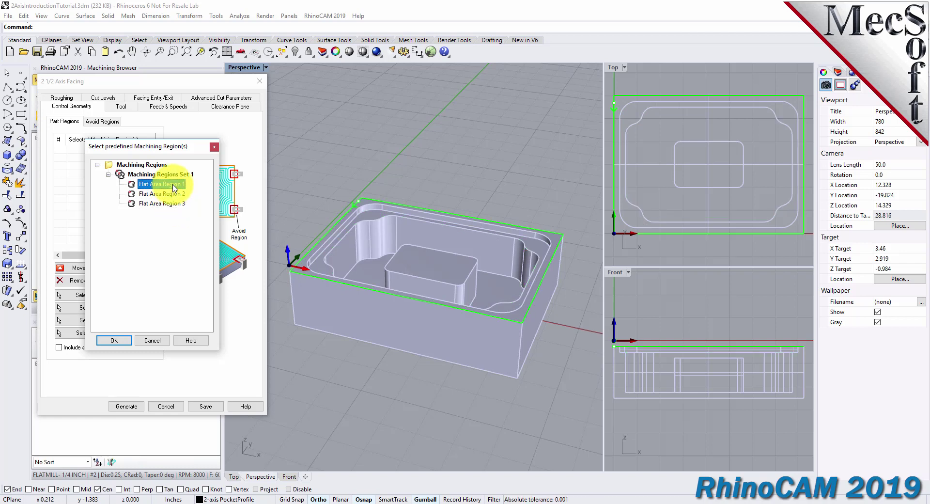
pyautogui.click(119, 341)
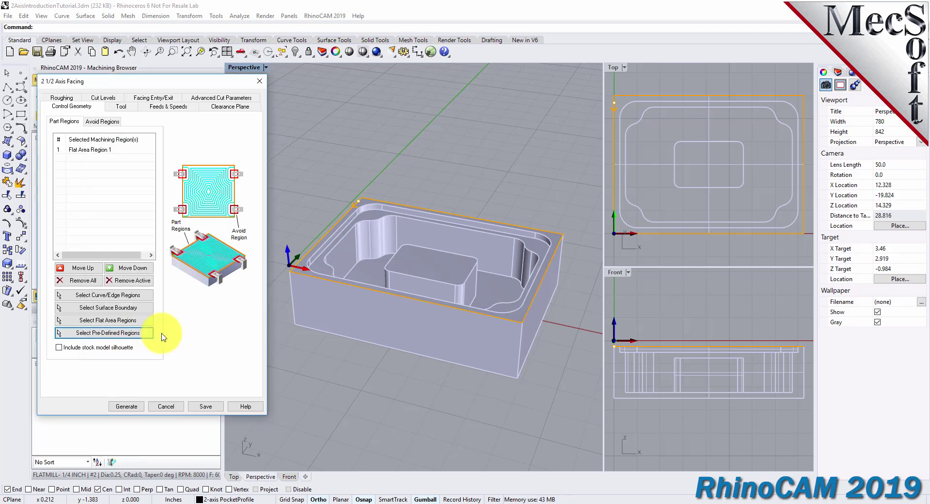
pyautogui.click(90, 150)
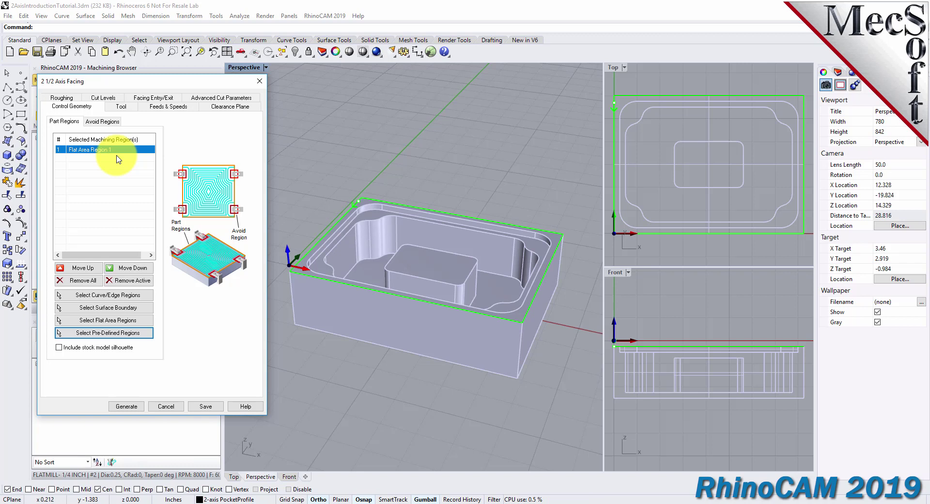
pyautogui.click(121, 107)
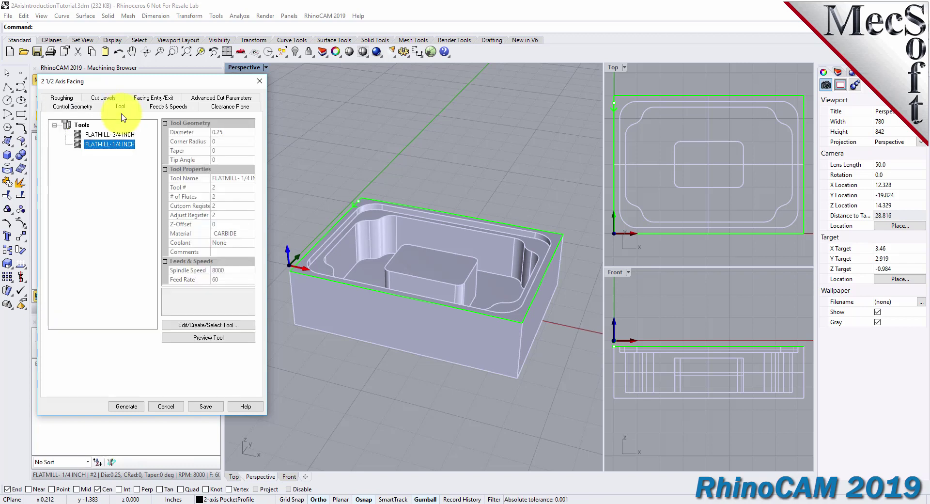
# Use FLATMILL- 3/4 INCH for facing and review its 8000 RPM, feed 60 settings.
pyautogui.click(86, 136)
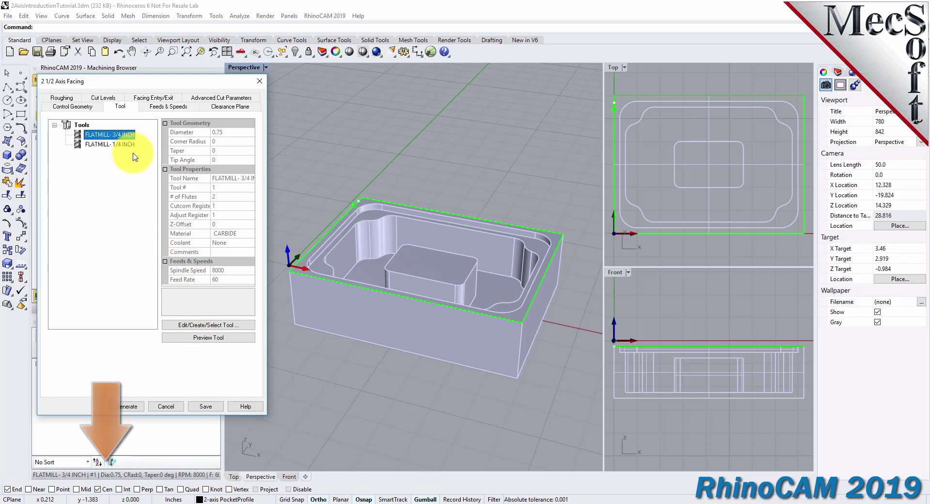
pyautogui.click(160, 108)
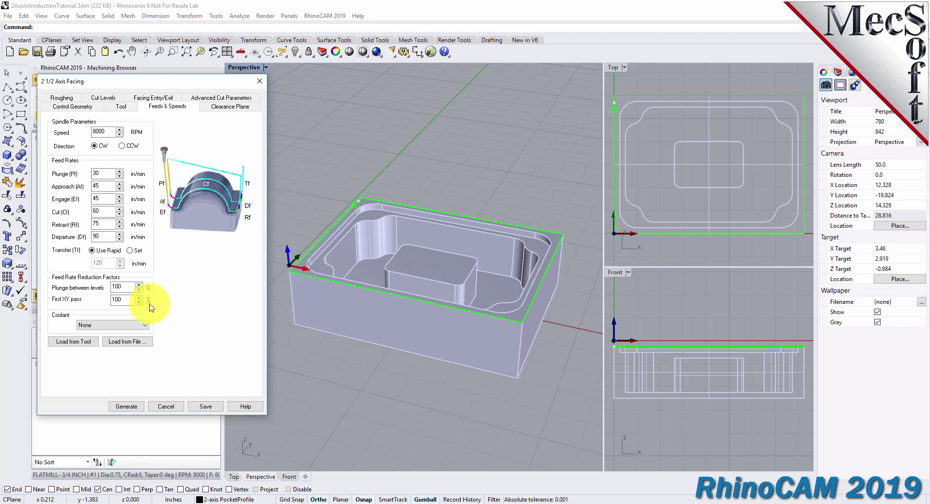
# Show the Automatic clearance plane settings and orbit to inspect the pink plane above the tub.
pyautogui.click(231, 106)
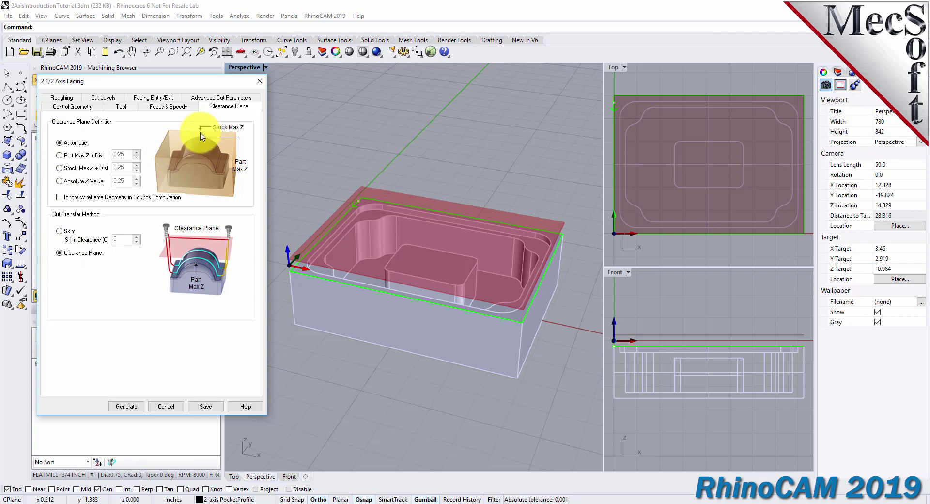
pyautogui.moveTo(404, 307)
pyautogui.mouseDown(button='right')
pyautogui.moveTo(426, 291)
pyautogui.moveTo(434, 257)
pyautogui.moveTo(401, 318)
pyautogui.mouseUp(button='right')
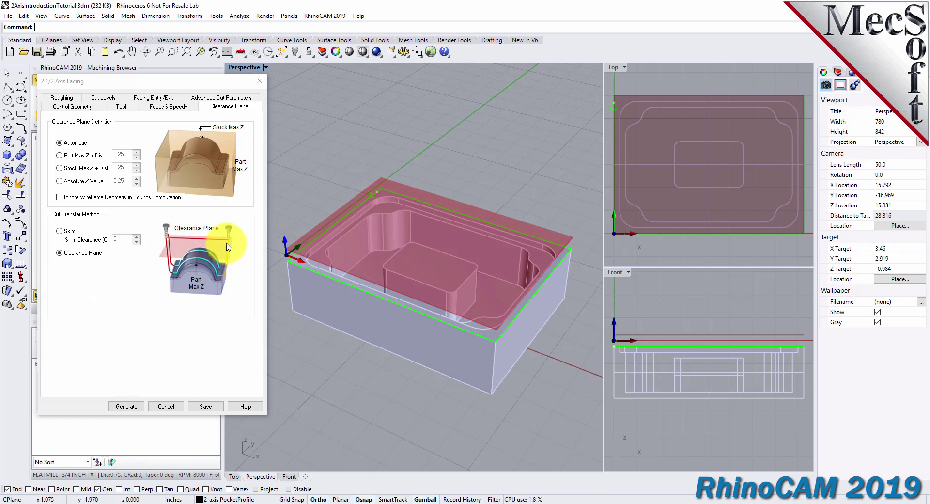
pyautogui.moveTo(442, 324)
pyautogui.mouseDown(button='right')
pyautogui.moveTo(462, 265)
pyautogui.moveTo(468, 275)
pyautogui.moveTo(431, 260)
pyautogui.moveTo(422, 274)
pyautogui.moveTo(426, 332)
pyautogui.mouseUp(button='right')
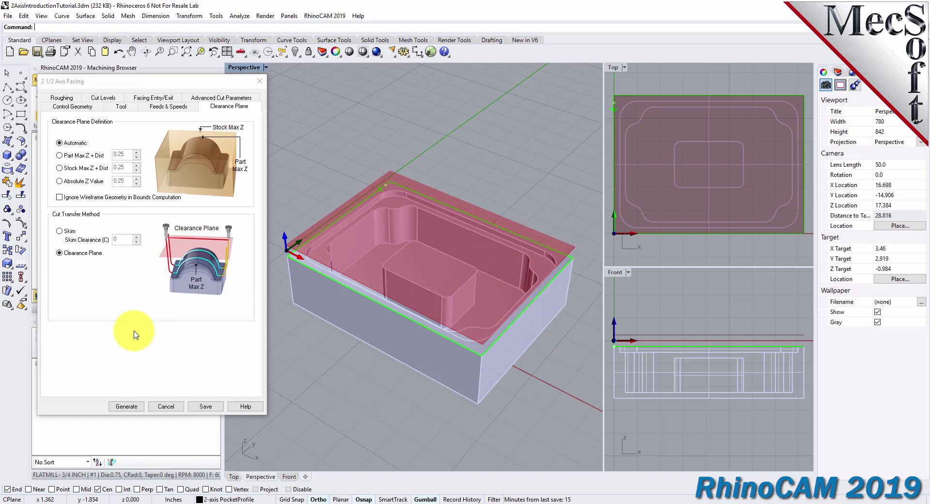
# Set facing roughing tolerance 0.001, stock 0, Mixed cut direction and 30% tool-diameter stepover.
pyautogui.click(61, 97)
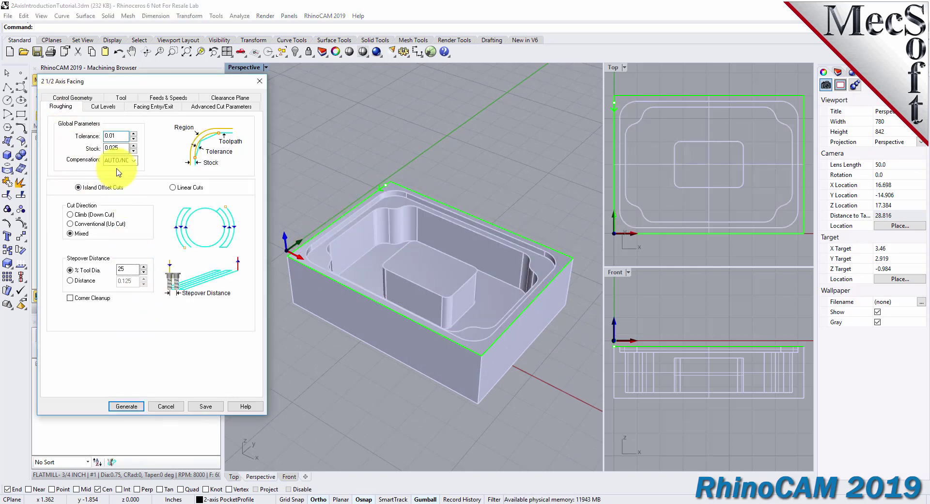
pyautogui.doubleClick(119, 135)
pyautogui.write('0.001')
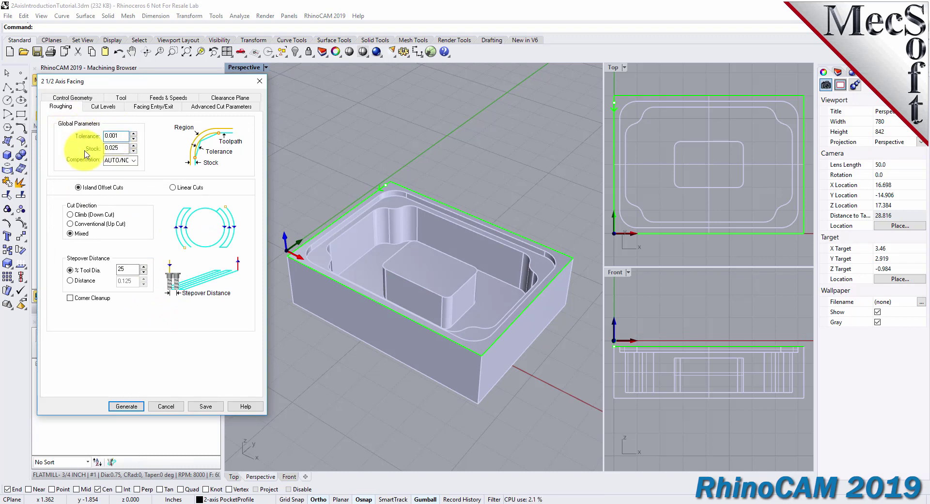
pyautogui.doubleClick(116, 148)
pyautogui.write('0')
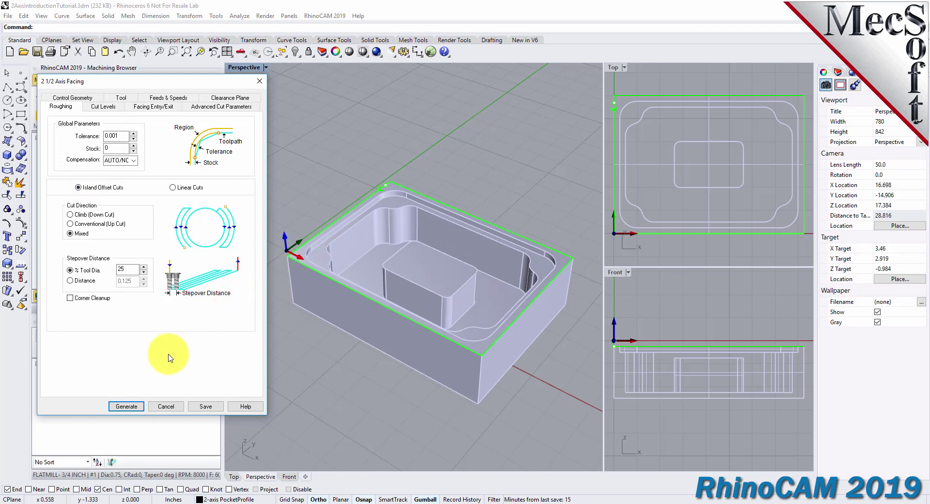
pyautogui.click(70, 233)
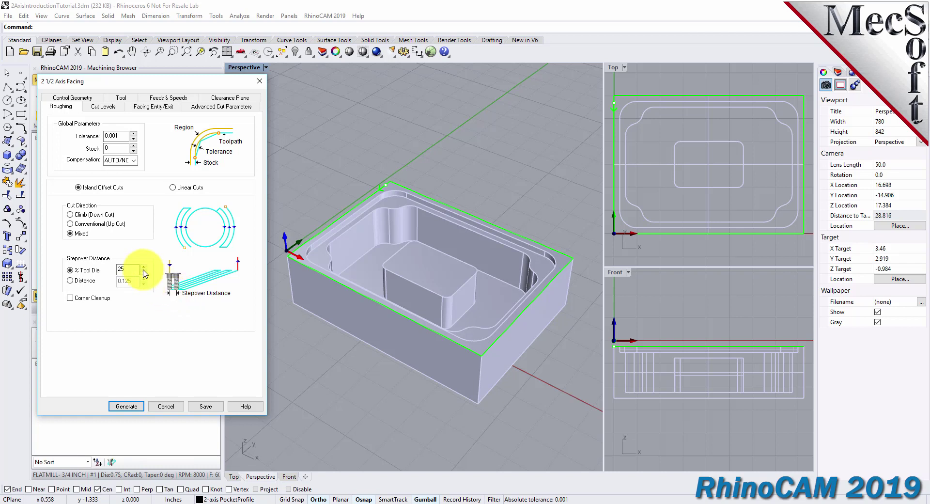
pyautogui.doubleClick(121, 269)
pyautogui.write('30')
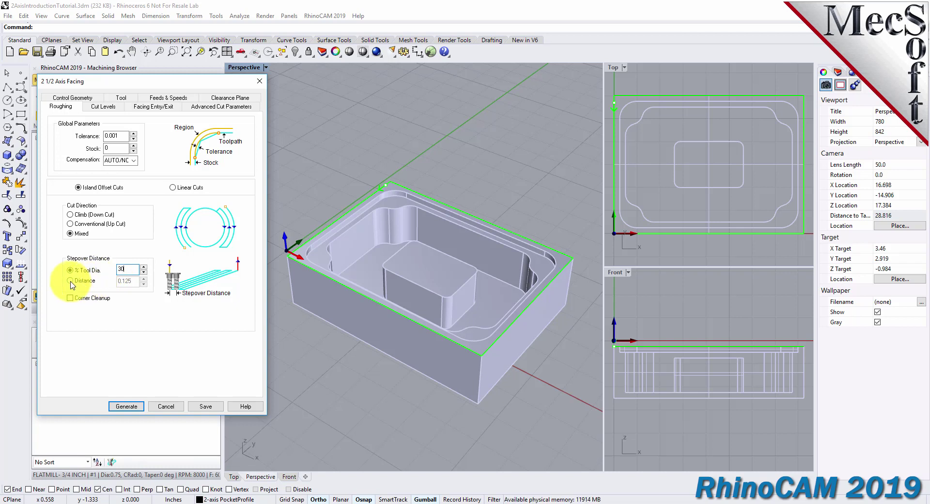
# Locate the facing cut geometry at bottom and set Total Cut Depth to 0.25.
pyautogui.click(103, 107)
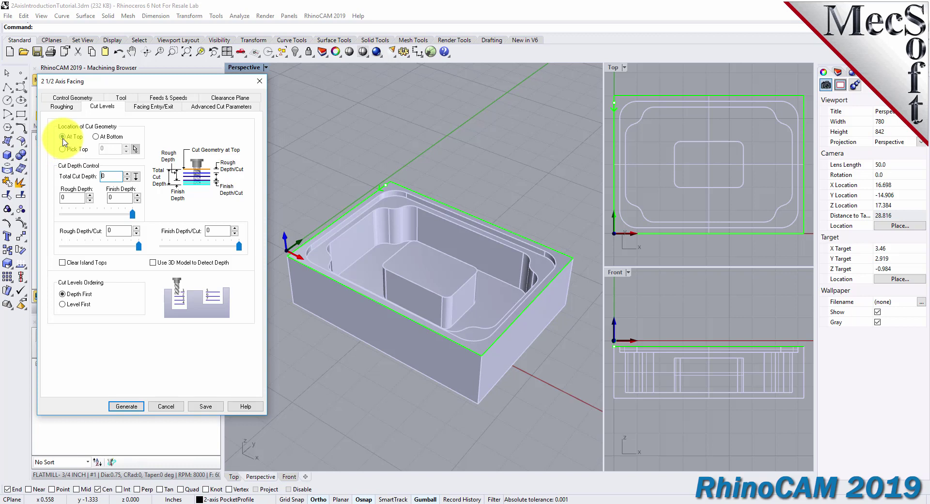
pyautogui.click(95, 137)
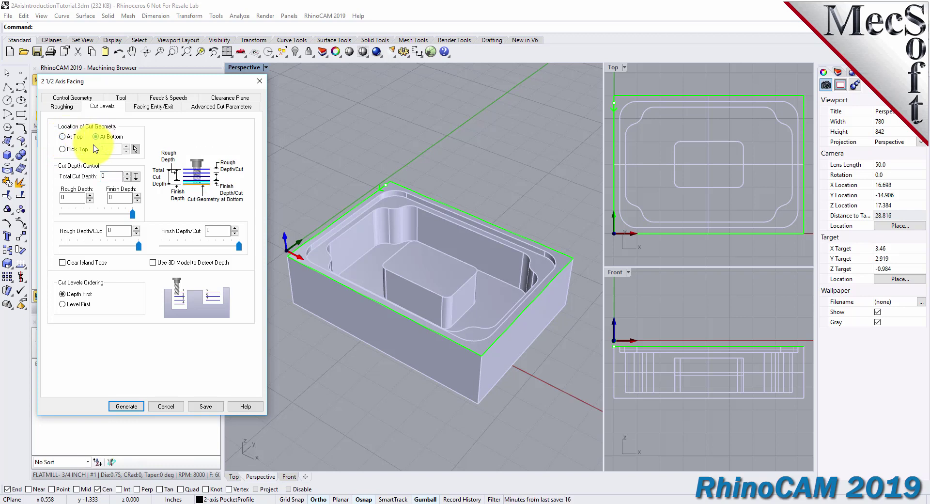
pyautogui.moveTo(347, 276); pyautogui.dragTo(312, 260, button='right')
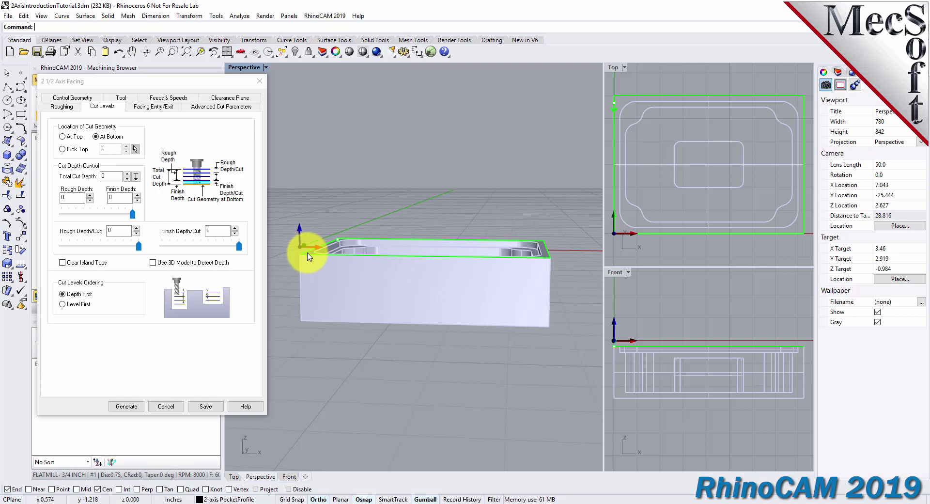
pyautogui.moveTo(443, 276); pyautogui.dragTo(434, 251, button='right')
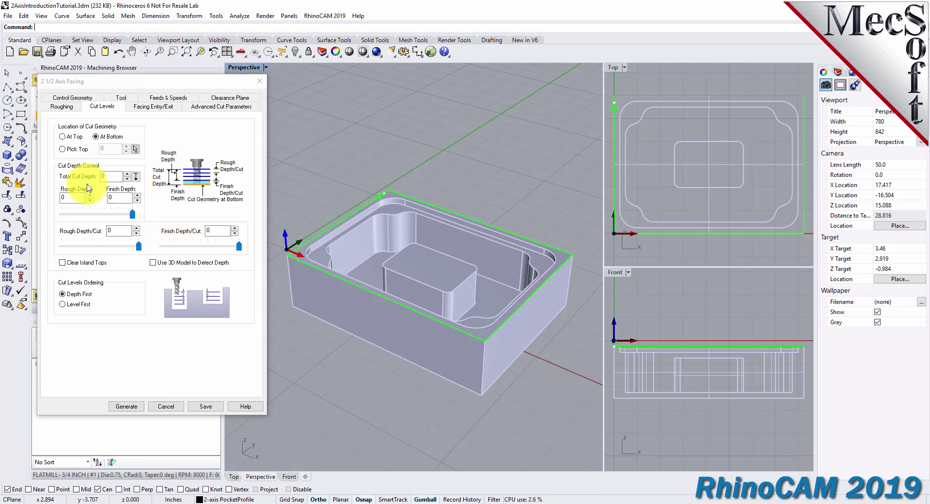
pyautogui.click(104, 176)
pyautogui.write('0.25')
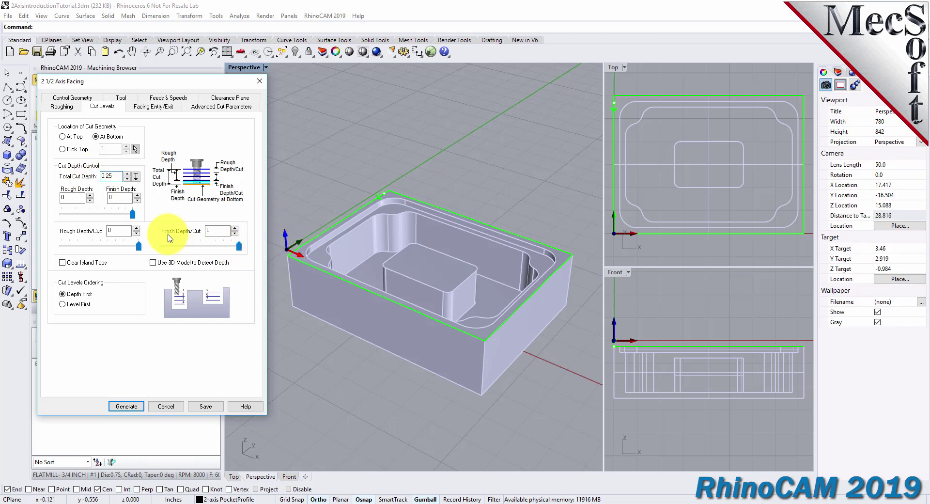
# Set Rough Depth 0.25, Finish Depth 0 and Rough Depth/Cut 0.25 for a single pass.
pyautogui.doubleClick(75, 199)
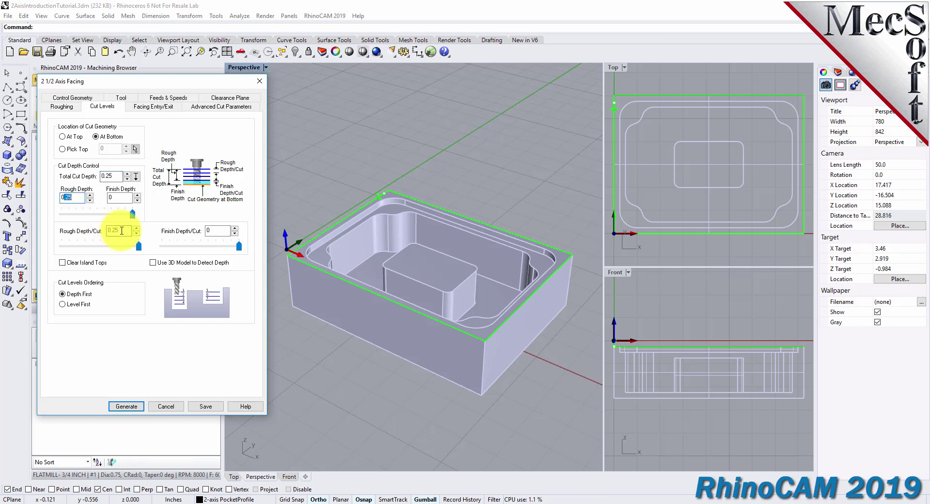
pyautogui.doubleClick(119, 199)
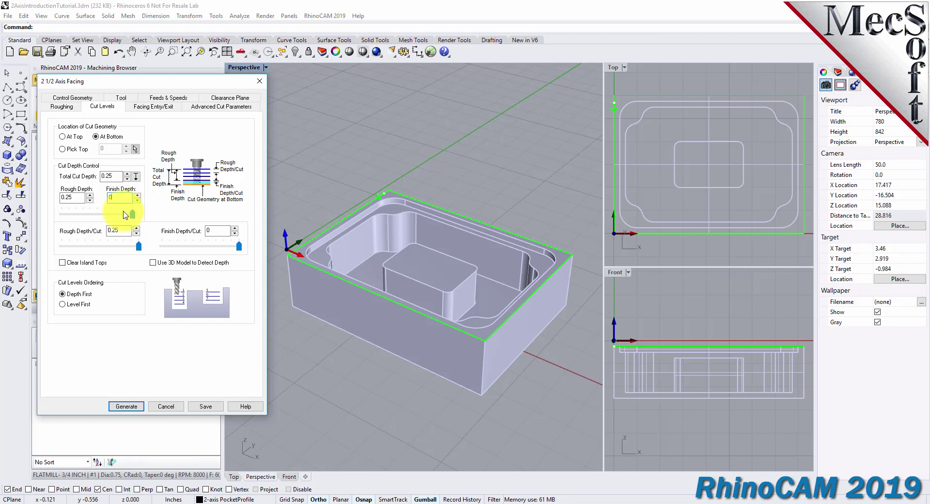
pyautogui.moveTo(133, 213)
pyautogui.mouseDown()
pyautogui.moveTo(69, 215)
pyautogui.moveTo(144, 223)
pyautogui.mouseUp()
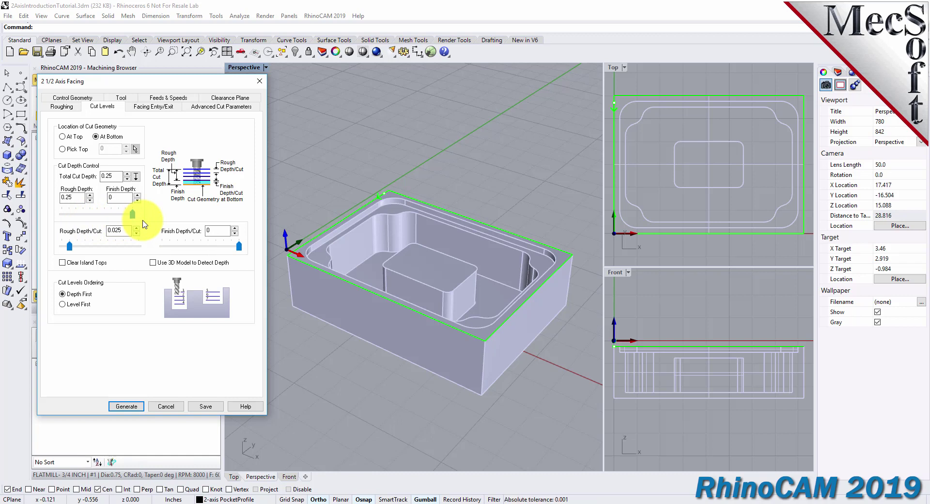
pyautogui.doubleClick(125, 231)
pyautogui.moveTo(125, 231); pyautogui.dragTo(94, 231)
pyautogui.write('0.25')
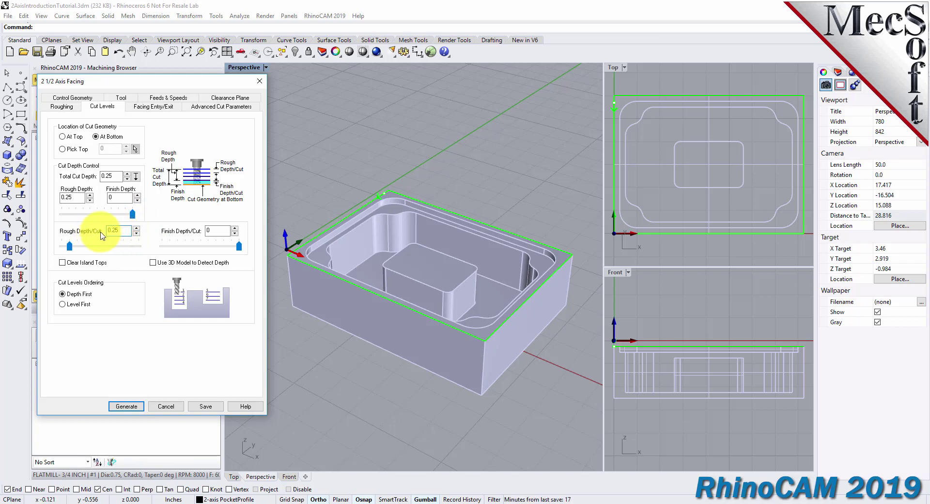
pyautogui.doubleClick(72, 197)
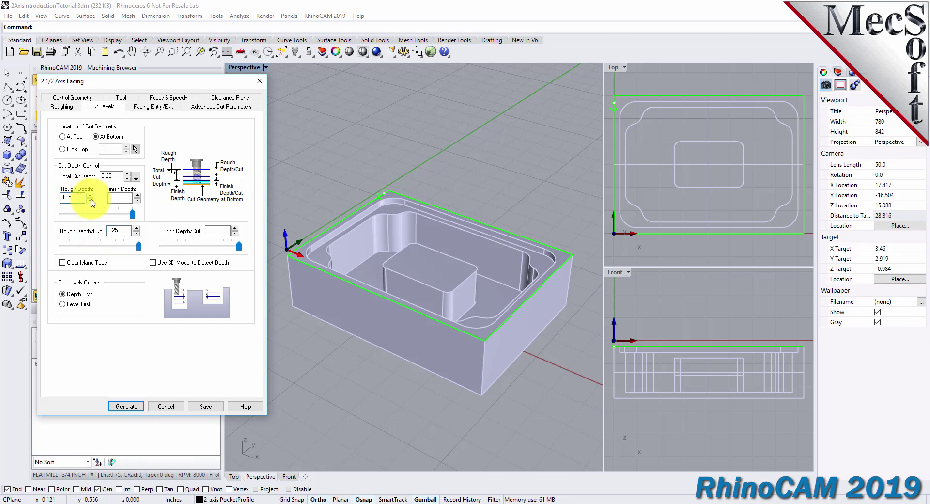
pyautogui.doubleClick(124, 197)
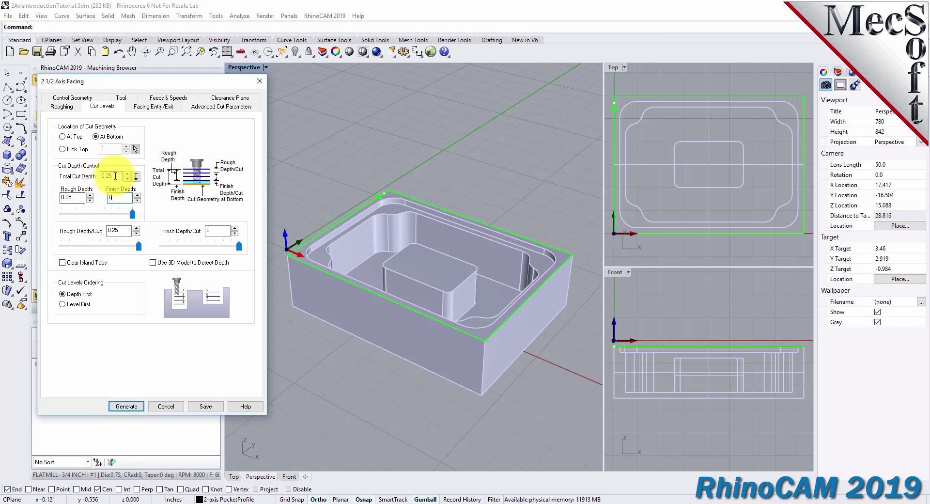
pyautogui.doubleClick(75, 198)
pyautogui.doubleClick(121, 233)
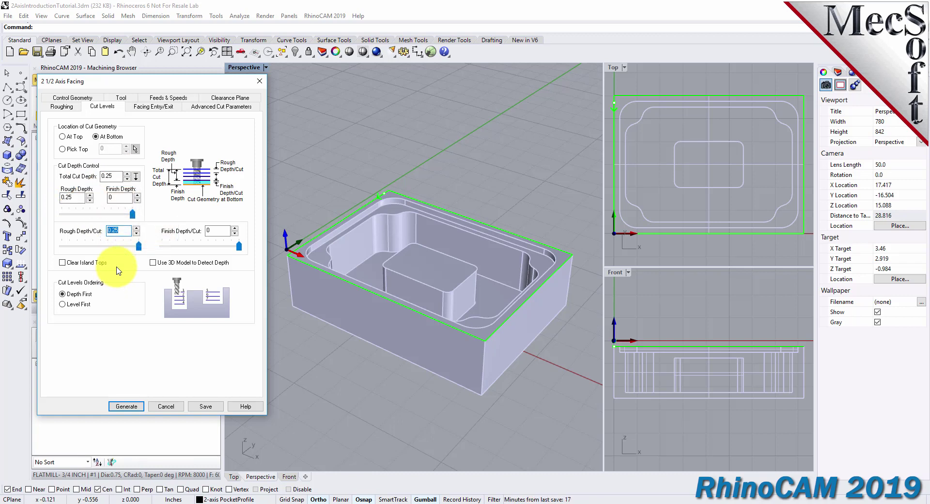
pyautogui.click(63, 294)
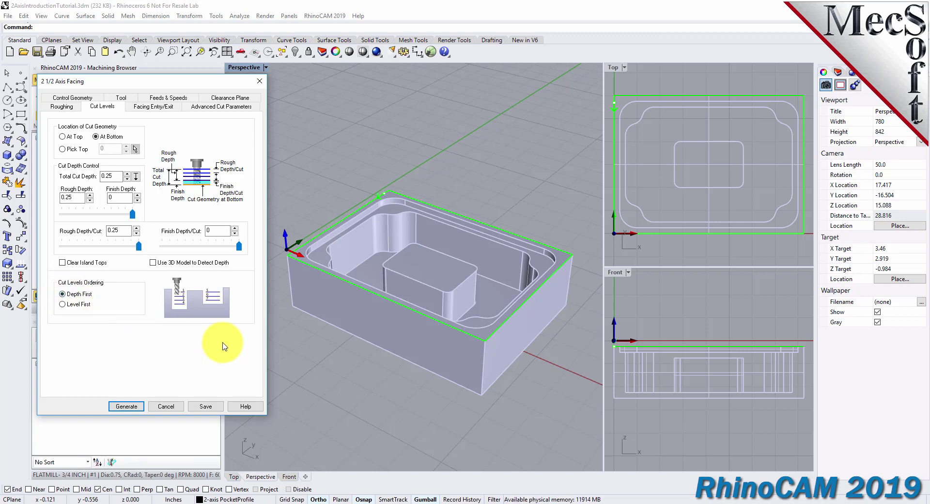
# Generate the facing toolpath and view it from a more top-down angle.
pyautogui.click(127, 406)
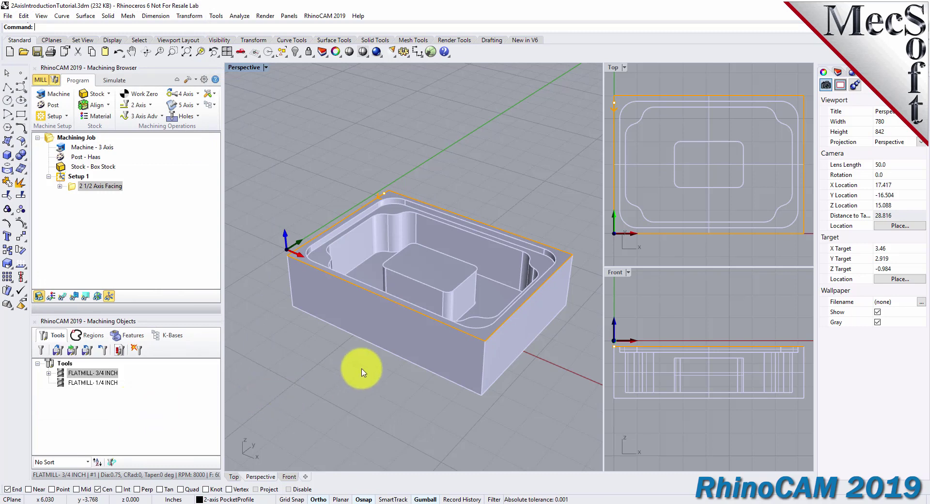
pyautogui.moveTo(436, 339)
pyautogui.mouseDown(button='right')
pyautogui.moveTo(438, 380)
pyautogui.moveTo(437, 333)
pyautogui.moveTo(426, 336)
pyautogui.mouseUp(button='right')
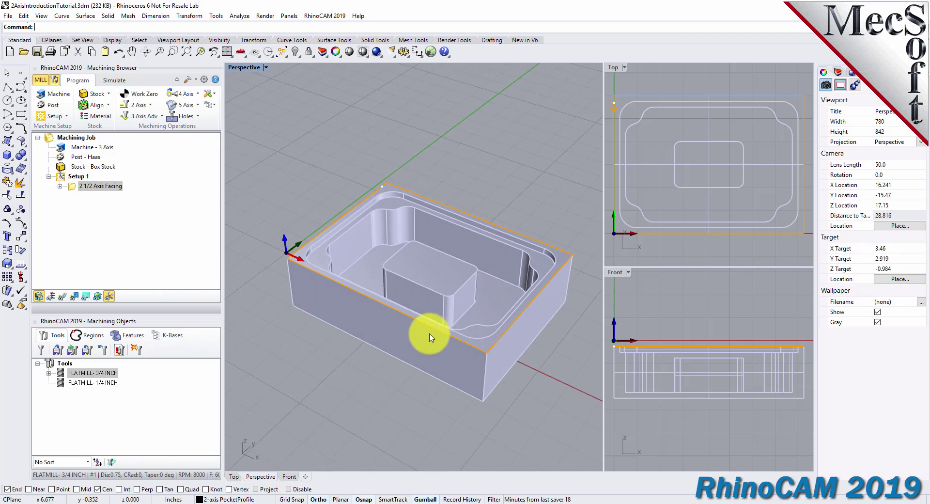
pyautogui.click(65, 300)
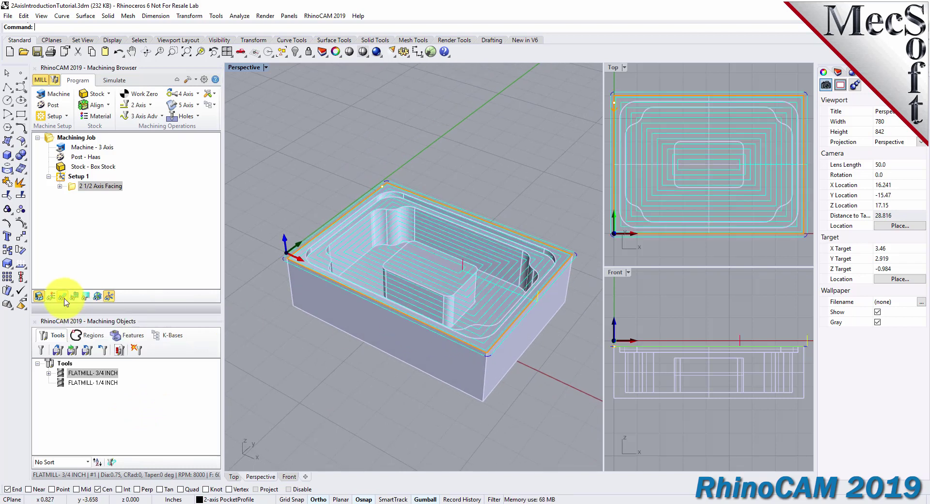
pyautogui.click(65, 299)
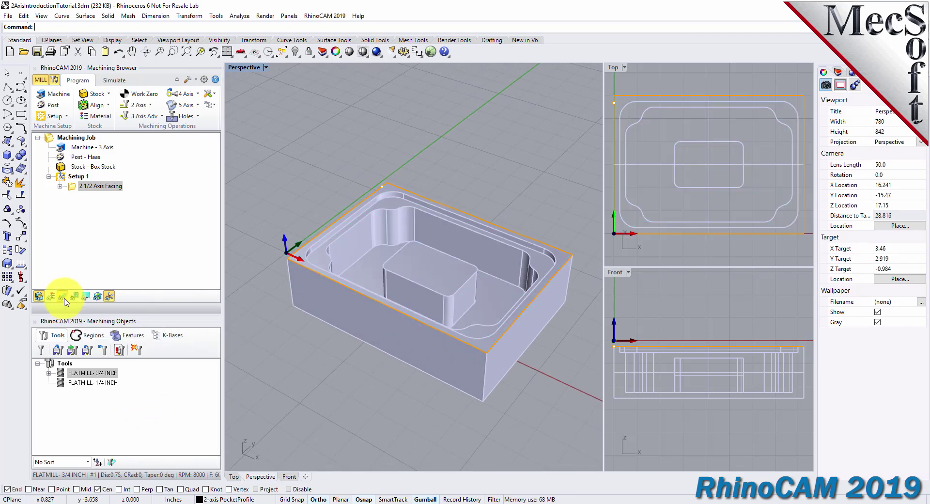
pyautogui.click(65, 299)
pyautogui.moveTo(498, 332)
pyautogui.mouseDown(button='right')
pyautogui.moveTo(460, 291)
pyautogui.moveTo(443, 391)
pyautogui.moveTo(428, 277)
pyautogui.moveTo(510, 336)
pyautogui.mouseUp(button='right')
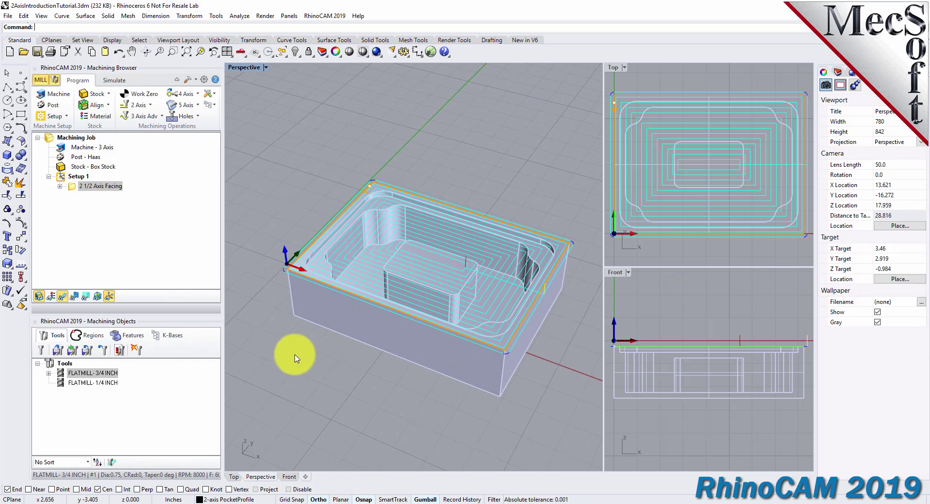
# In the Simulate workspace, turn Stock Visibility off so only the facing toolpath shows.
pyautogui.click(116, 80)
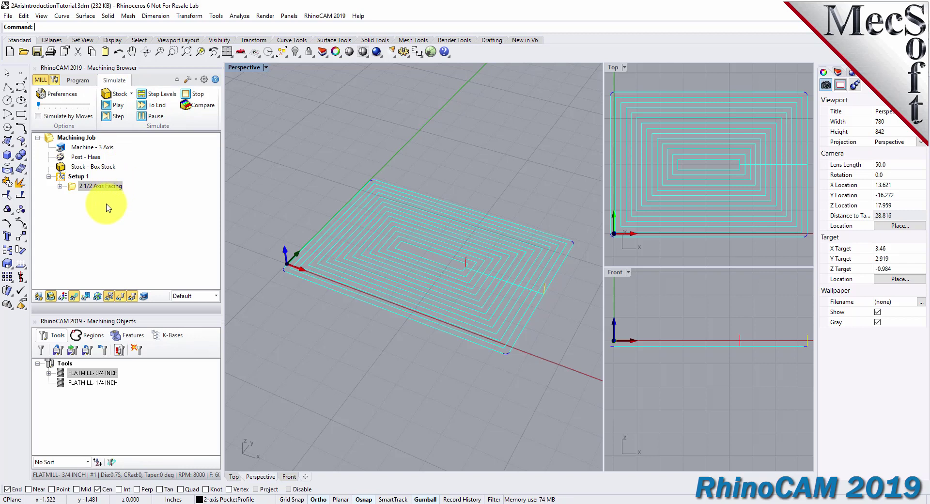
pyautogui.click(39, 296)
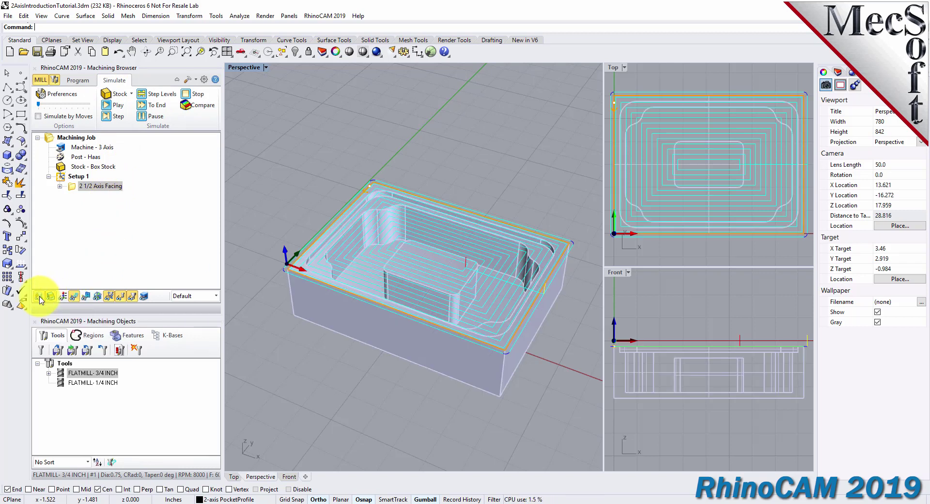
pyautogui.click(40, 297)
pyautogui.click(40, 298)
pyautogui.click(40, 298)
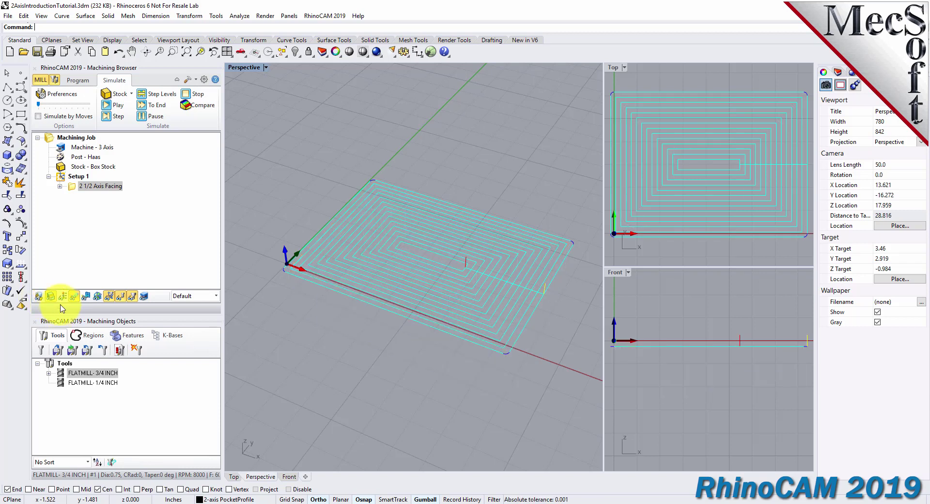
# Switch the simulation preferences to Polygonal Model at Fine accuracy and confirm.
pyautogui.click(63, 94)
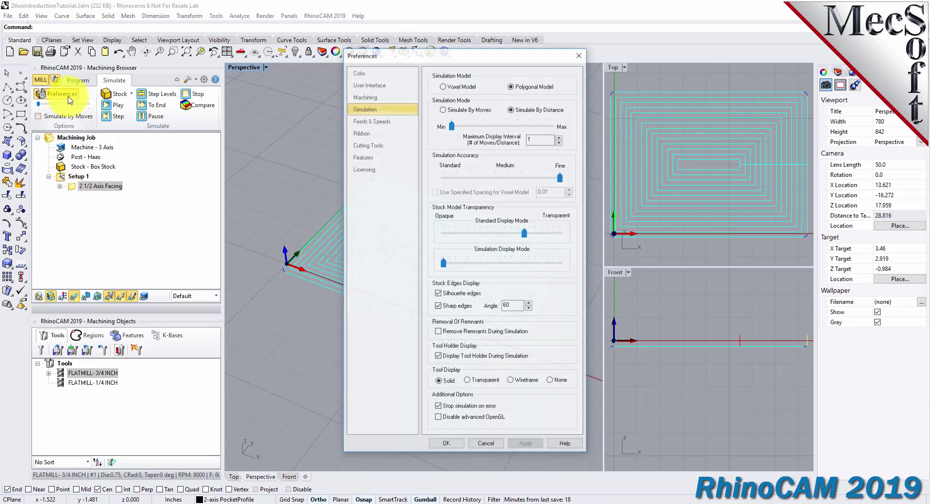
pyautogui.click(512, 86)
pyautogui.click(504, 297)
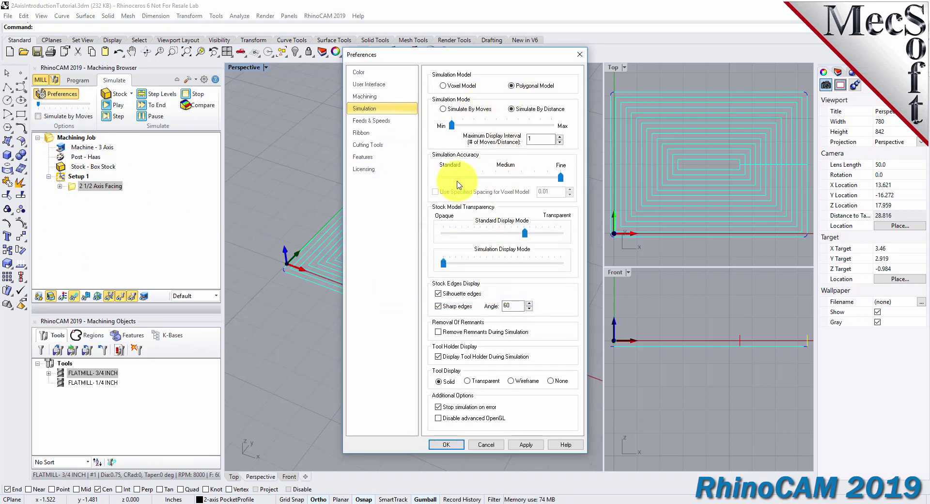
pyautogui.click(447, 444)
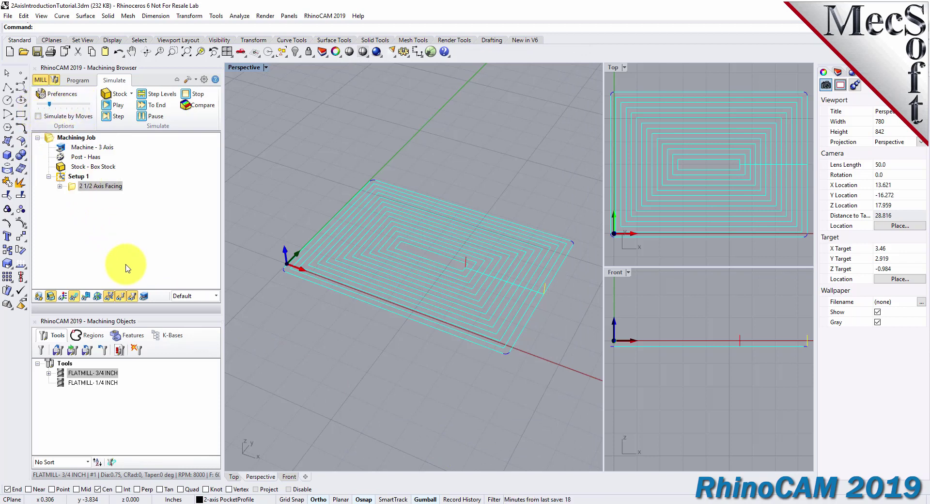
# Run the 2 1/2 Axis Facing simulation through to its end.
pyautogui.click(72, 187)
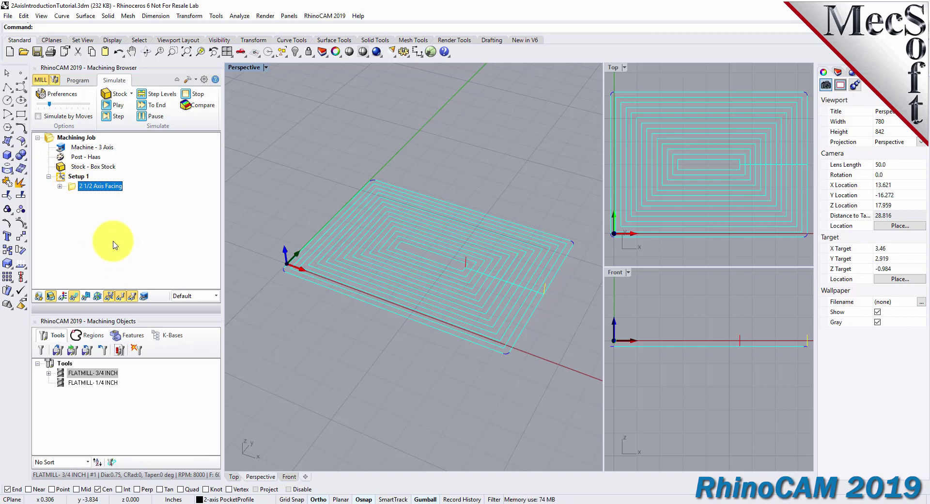
pyautogui.click(119, 107)
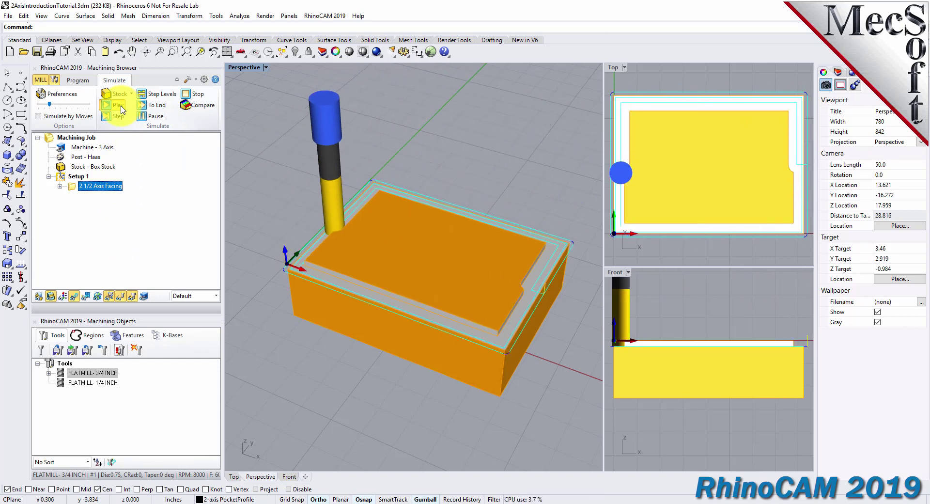
pyautogui.click(156, 117)
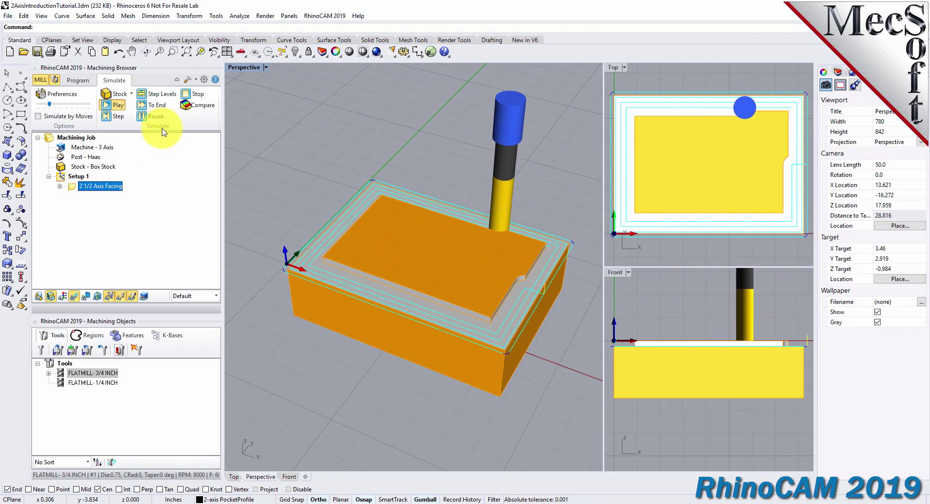
pyautogui.click(159, 106)
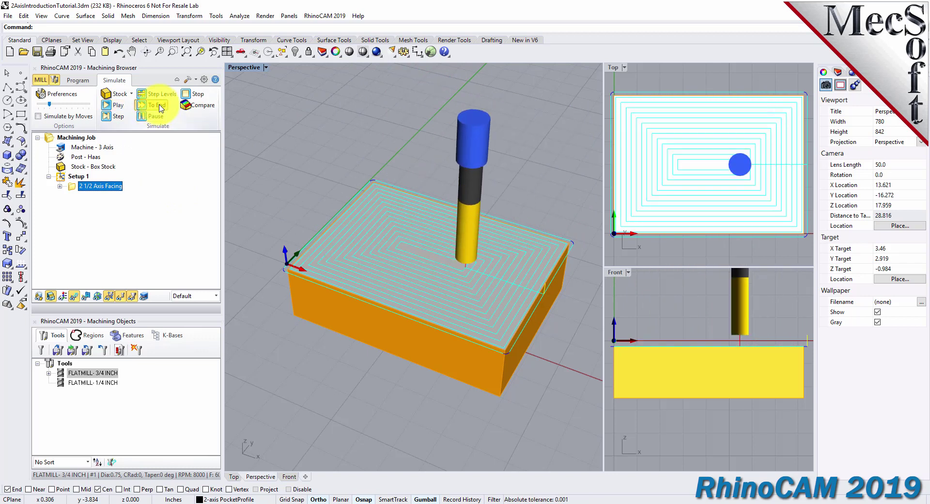
# Hide the facing toolpath and view the faced stock from nearly top-down.
pyautogui.moveTo(505, 390); pyautogui.dragTo(509, 326, button='right')
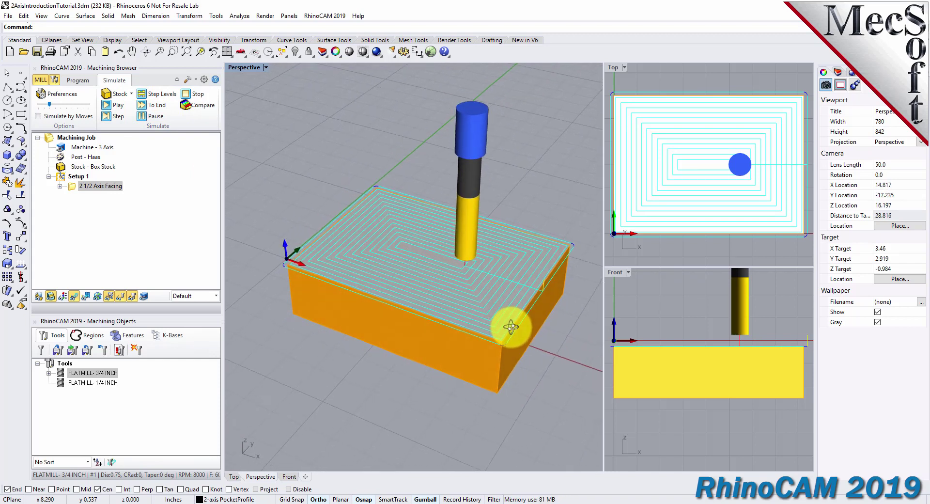
pyautogui.click(75, 297)
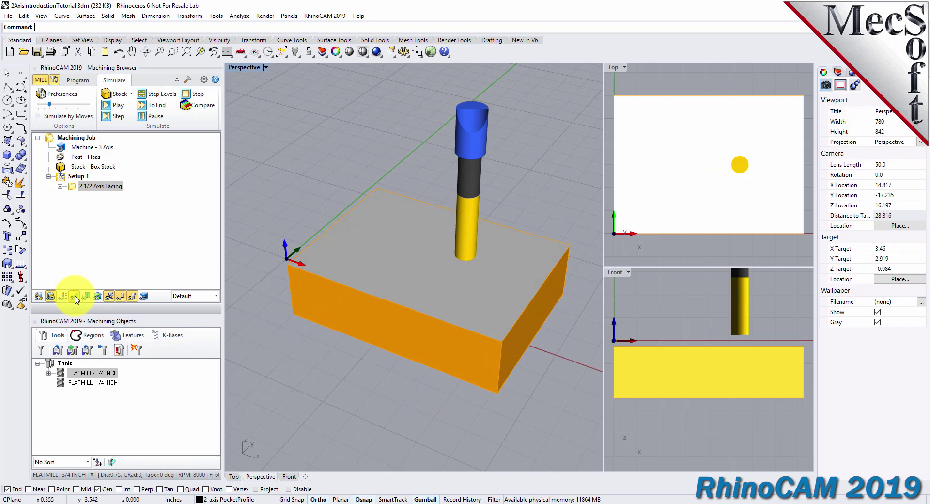
pyautogui.click(75, 297)
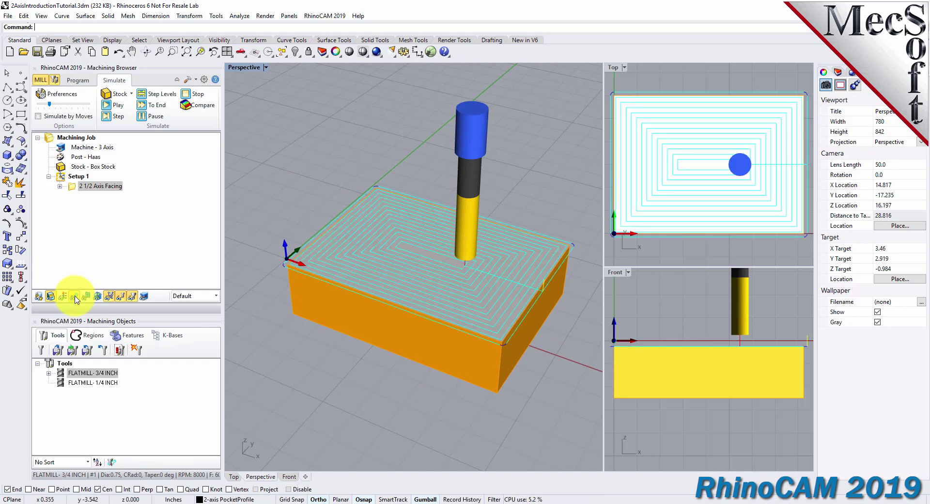
pyautogui.click(75, 297)
pyautogui.moveTo(461, 274); pyautogui.dragTo(465, 239, button='right')
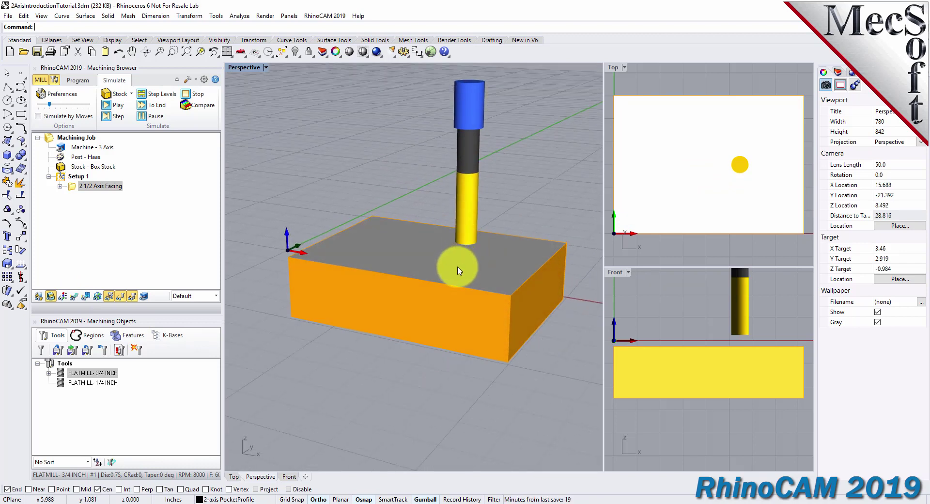
pyautogui.scroll(2, 427, 289)
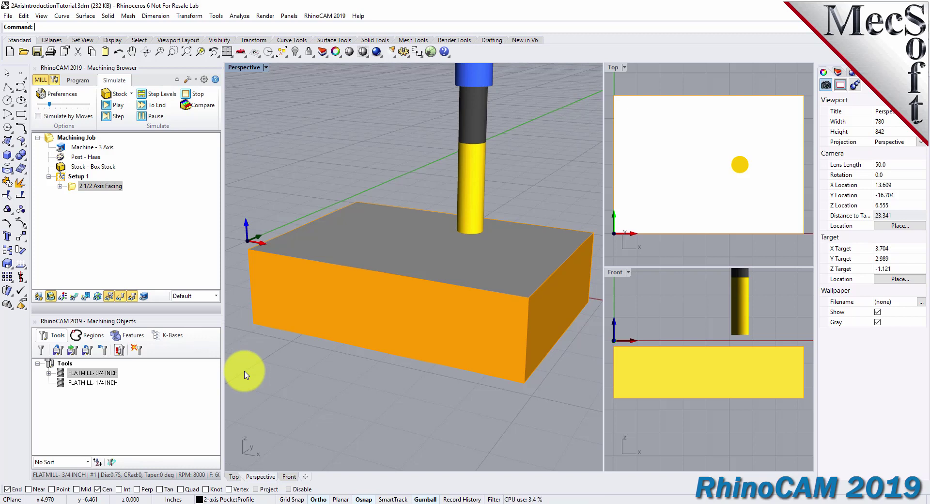
# Create a 2 Axis Pocketing operation using predefined Flat Area Region 2 as its region.
pyautogui.click(80, 81)
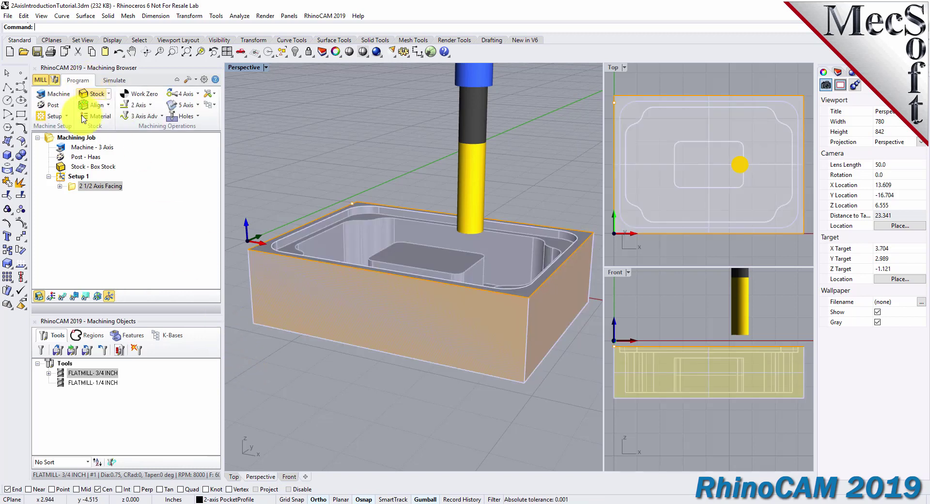
pyautogui.click(150, 104)
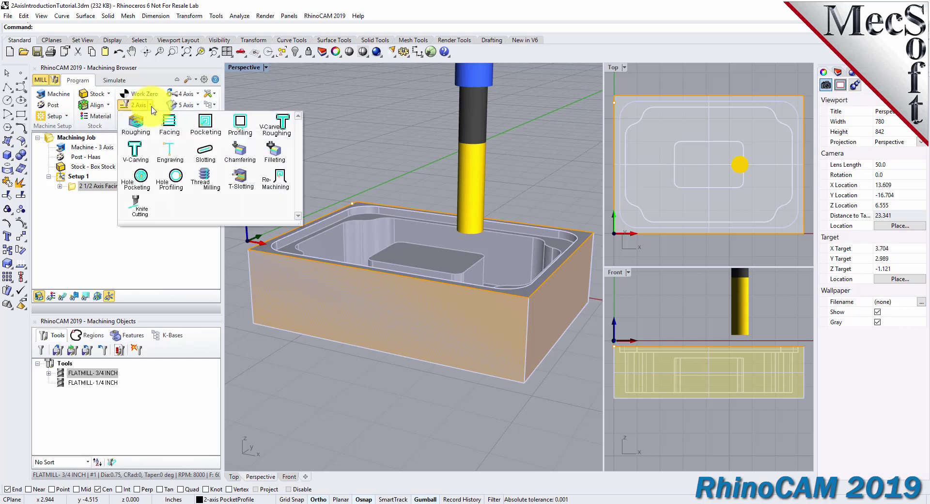
pyautogui.click(211, 136)
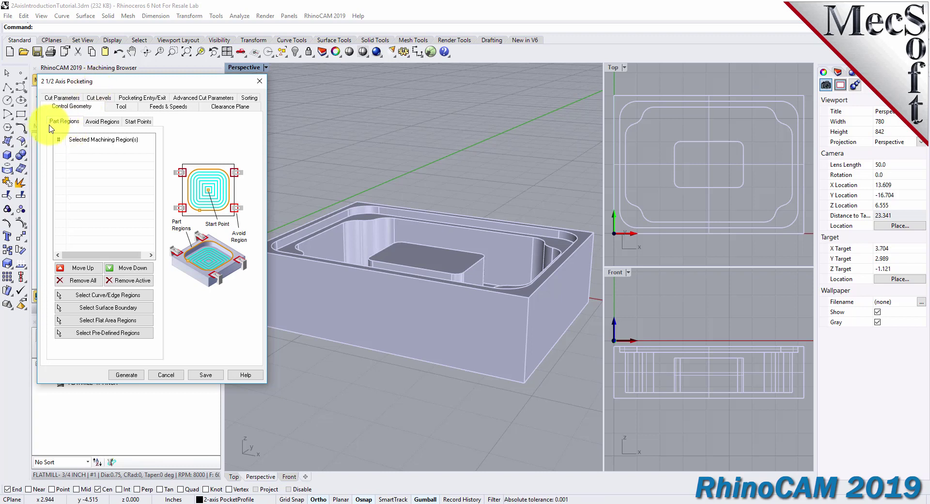
pyautogui.click(133, 336)
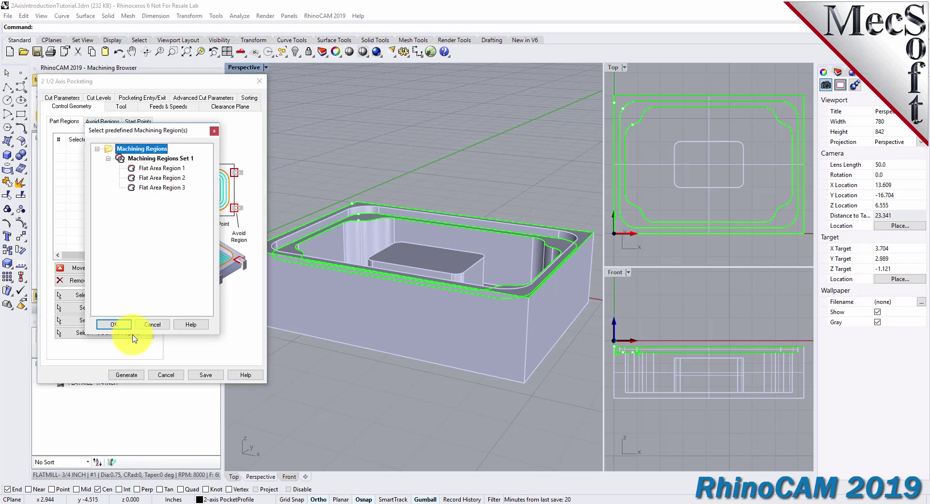
pyautogui.click(177, 178)
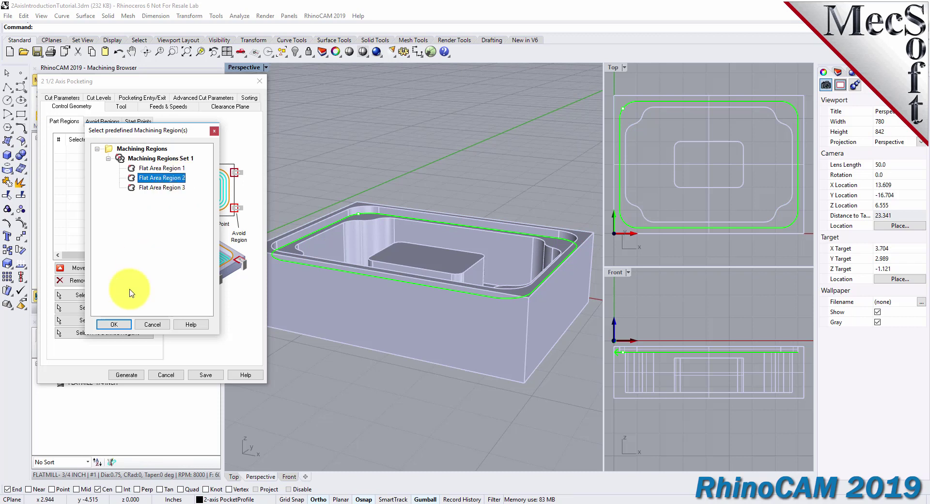
pyautogui.click(124, 324)
pyautogui.moveTo(420, 296); pyautogui.dragTo(416, 264, button='right')
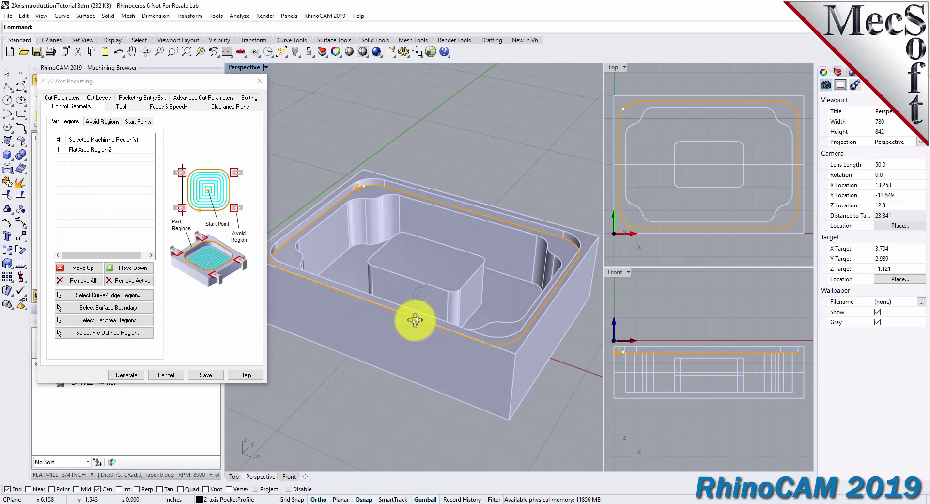
pyautogui.click(86, 149)
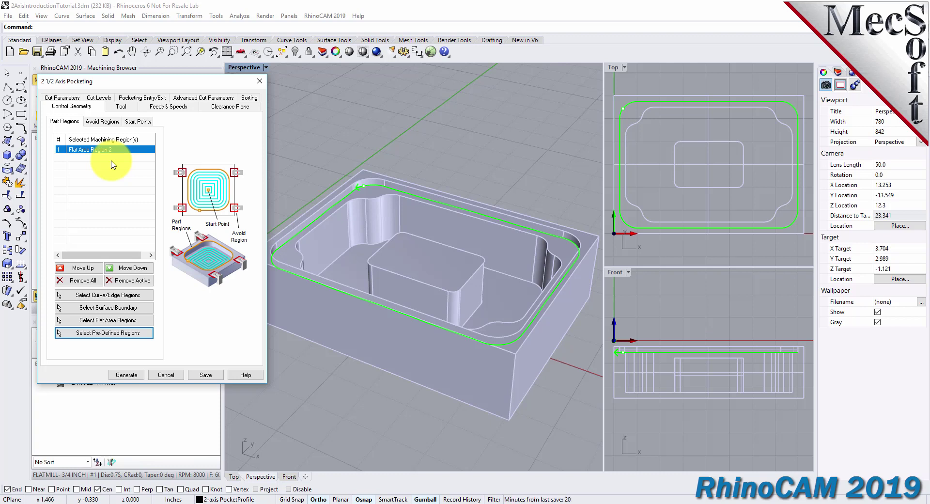
pyautogui.click(120, 107)
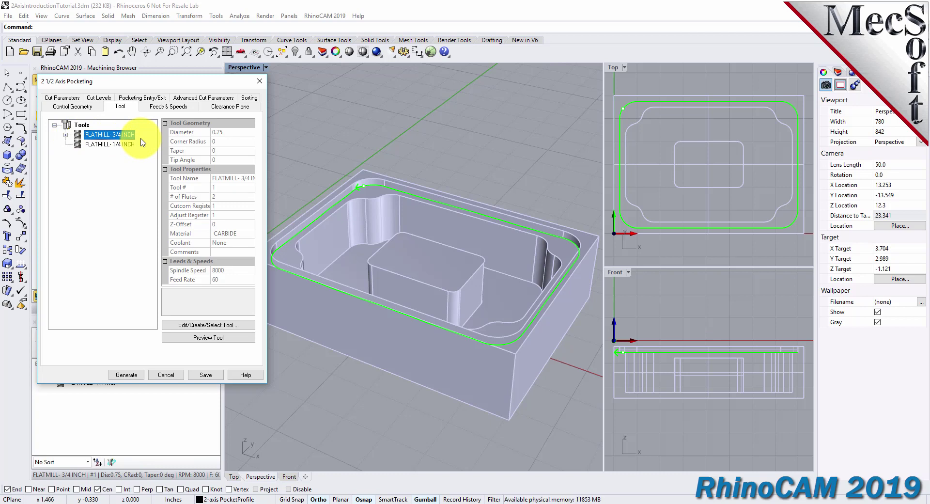
# Set pocketing tolerance 0.001, stock 0, start inside, 50% stepover, and enable Cleanup Pass.
pyautogui.click(68, 98)
pyautogui.doubleClick(108, 137)
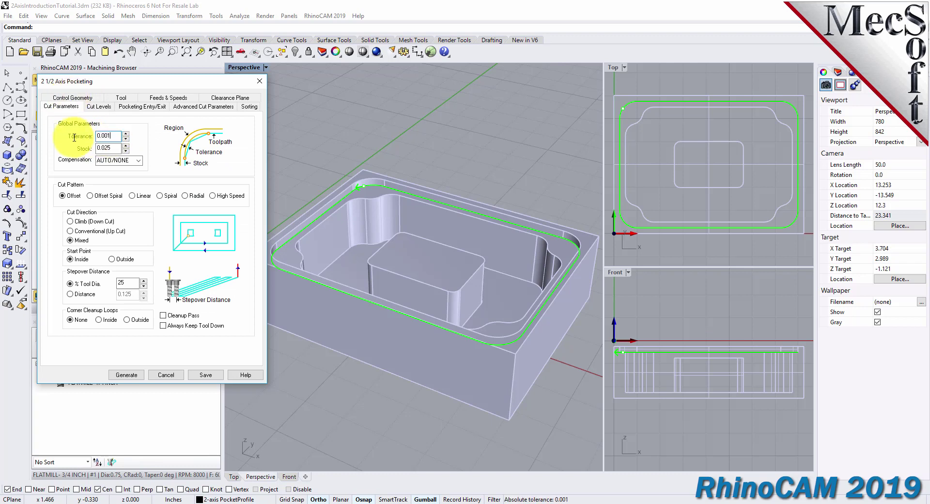
pyautogui.press('Tab')
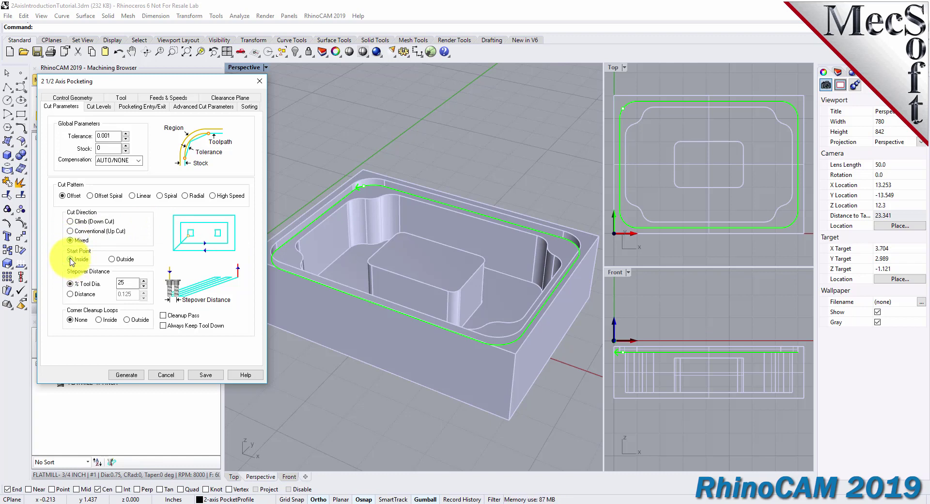
pyautogui.moveTo(129, 283); pyautogui.dragTo(105, 283)
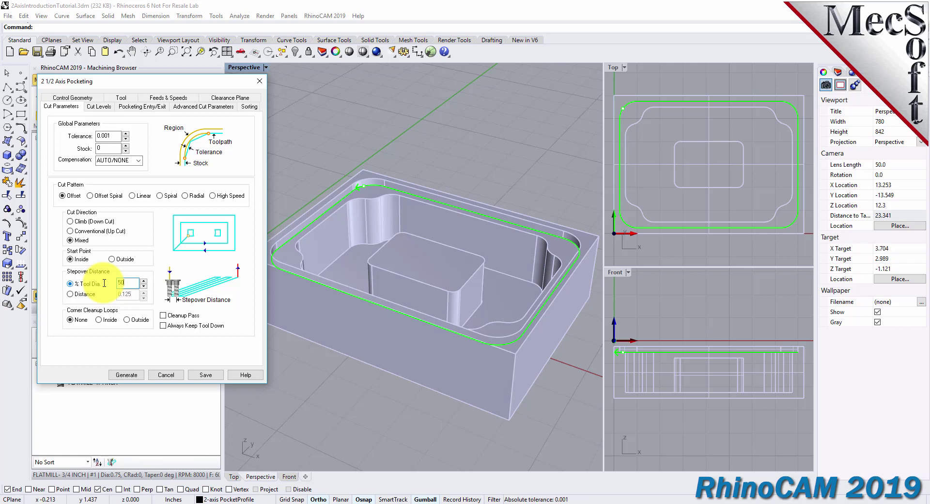
pyautogui.click(164, 316)
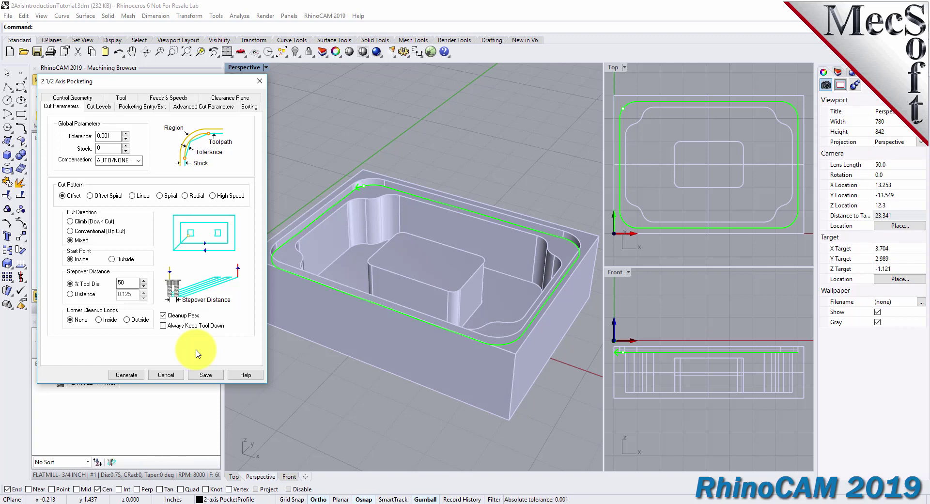
# Set cut geometry at bottom and Total Cut Depth, Rough Depth, Rough Depth/Cut to 0.25.
pyautogui.click(100, 106)
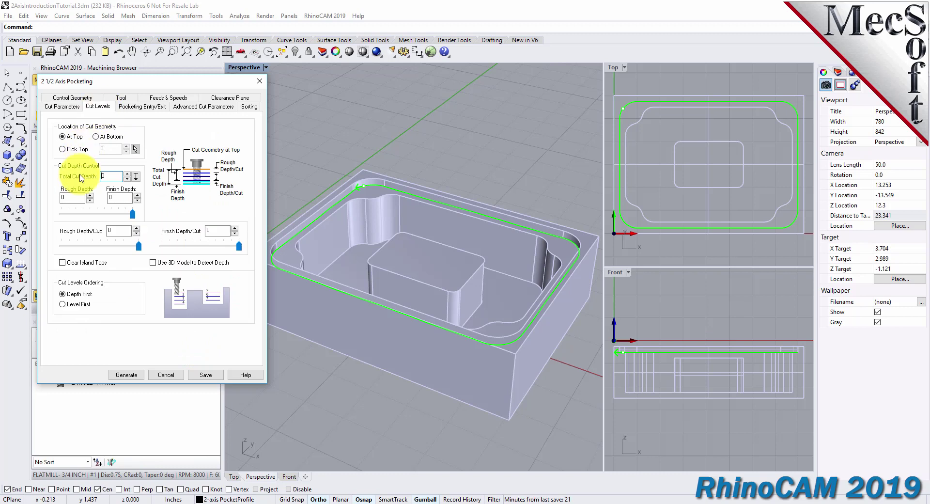
pyautogui.click(96, 137)
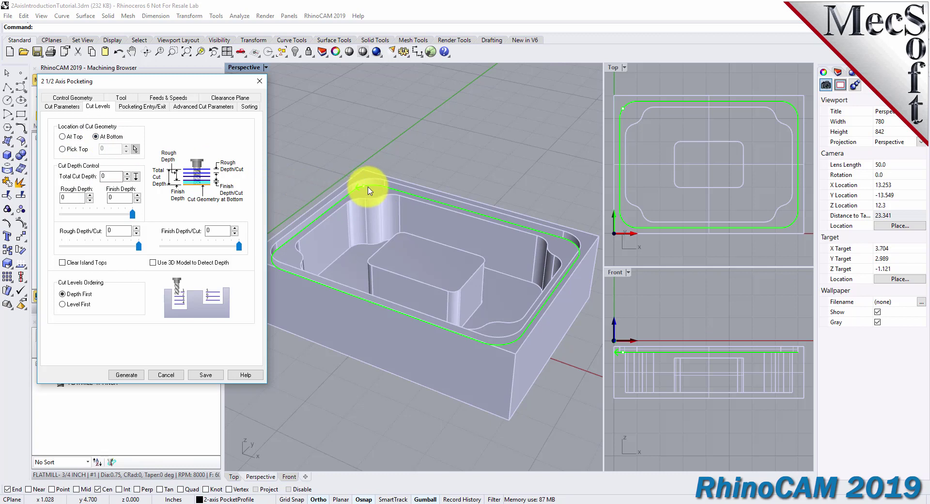
pyautogui.moveTo(353, 276); pyautogui.dragTo(394, 306, button='right')
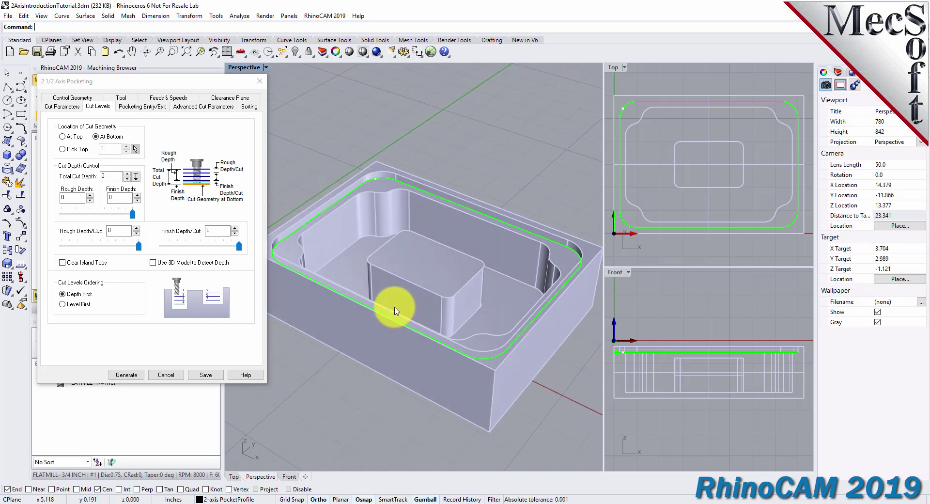
pyautogui.click(115, 177)
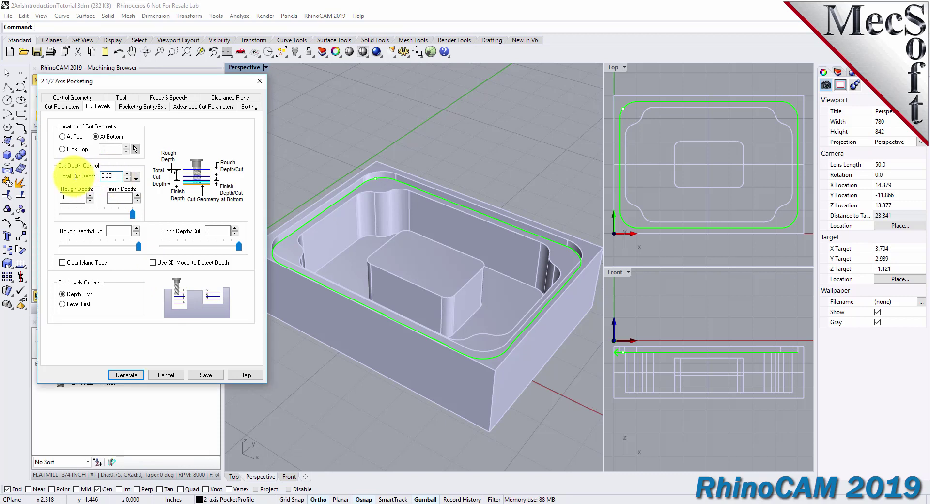
pyautogui.click(64, 198)
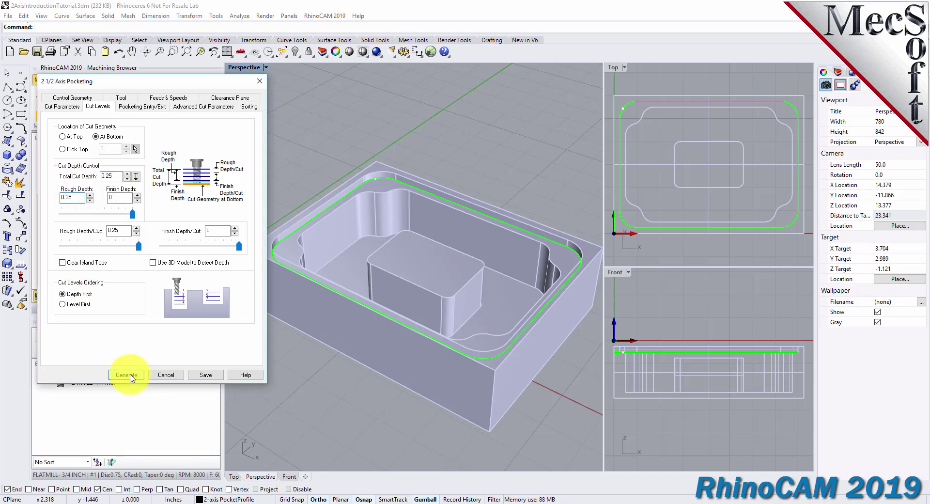
# Generate the pocketing toolpath and inspect it on the part.
pyautogui.click(127, 376)
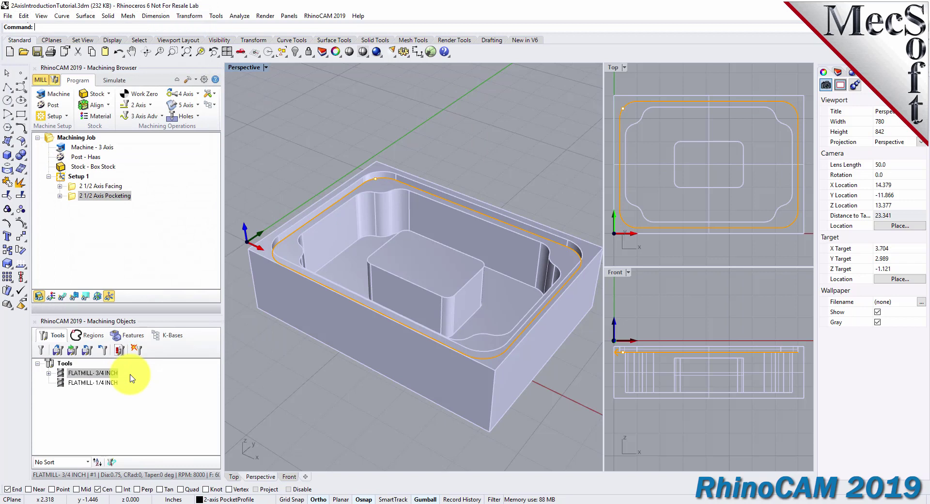
pyautogui.click(63, 298)
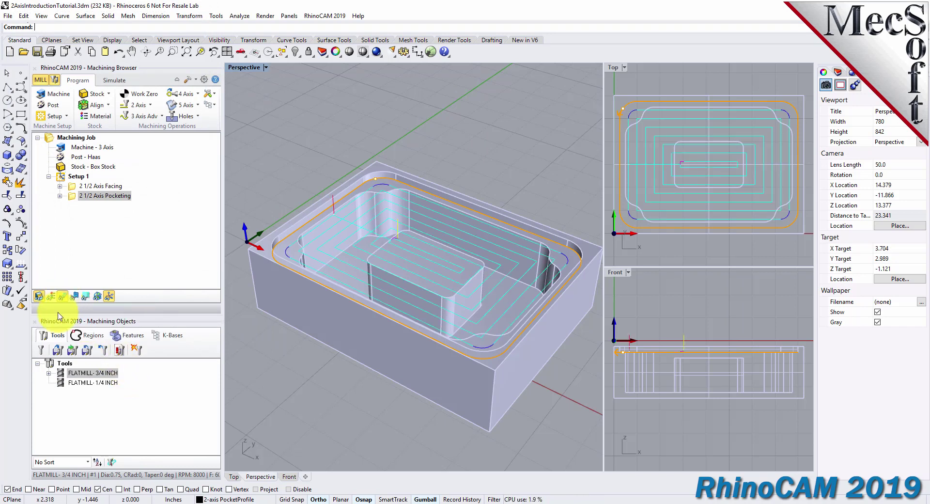
pyautogui.moveTo(483, 316)
pyautogui.mouseDown(button='right')
pyautogui.moveTo(430, 367)
pyautogui.moveTo(430, 253)
pyautogui.moveTo(473, 276)
pyautogui.moveTo(494, 314)
pyautogui.mouseUp(button='right')
pyautogui.moveTo(492, 325); pyautogui.dragTo(493, 324, button='right')
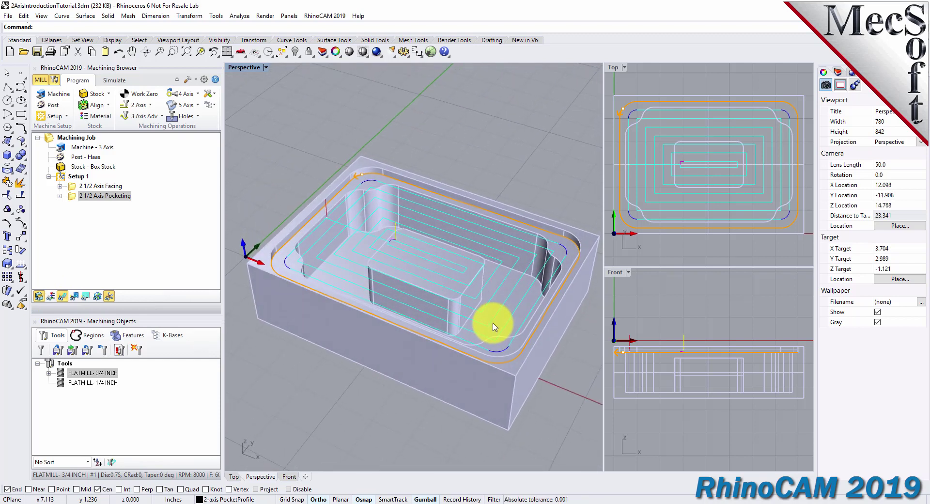
# Simulate the 2 1/2 Axis Pocketing cut, then hide toolpaths and return to Program.
pyautogui.click(115, 81)
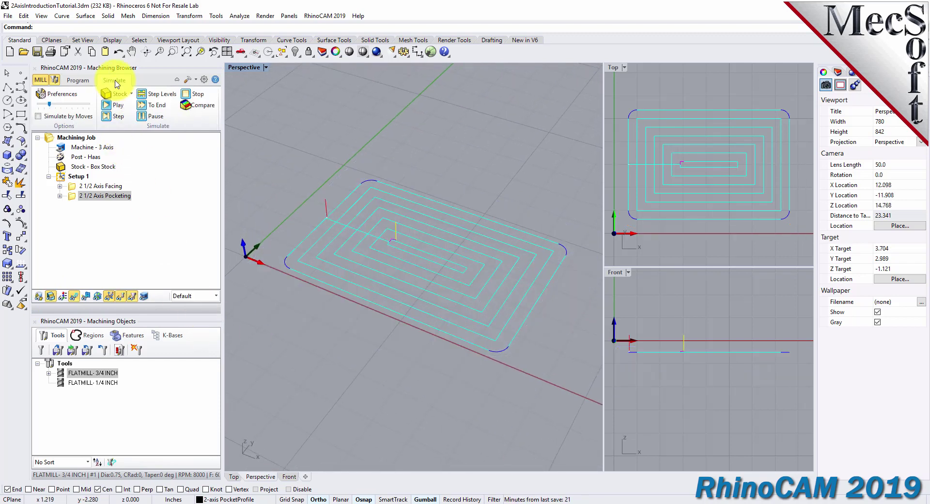
pyautogui.click(73, 196)
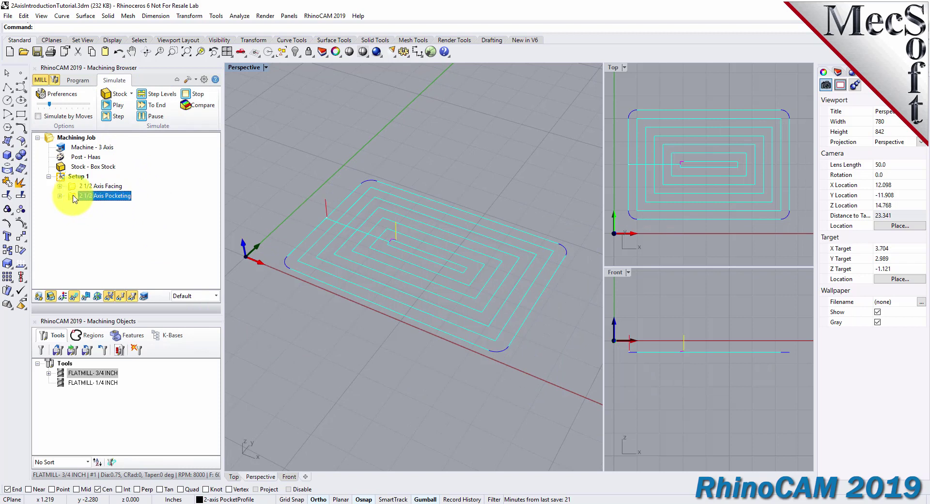
pyautogui.click(63, 105)
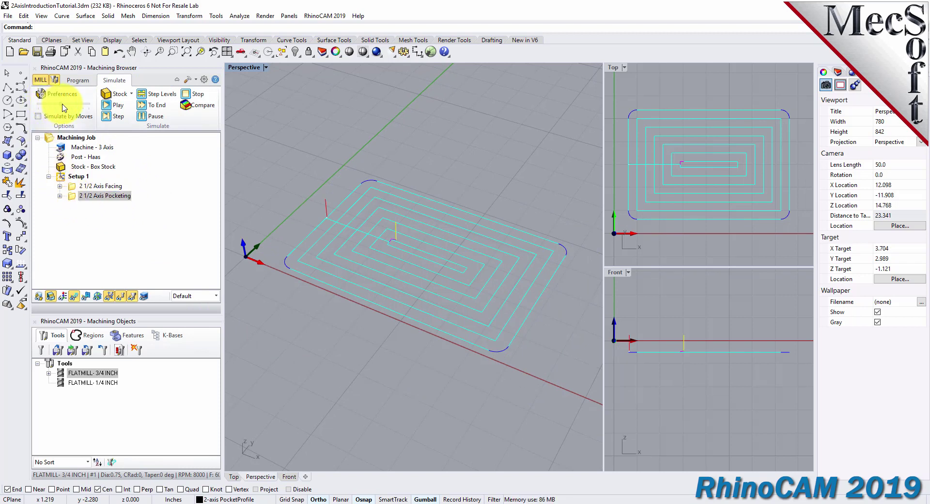
pyautogui.click(119, 108)
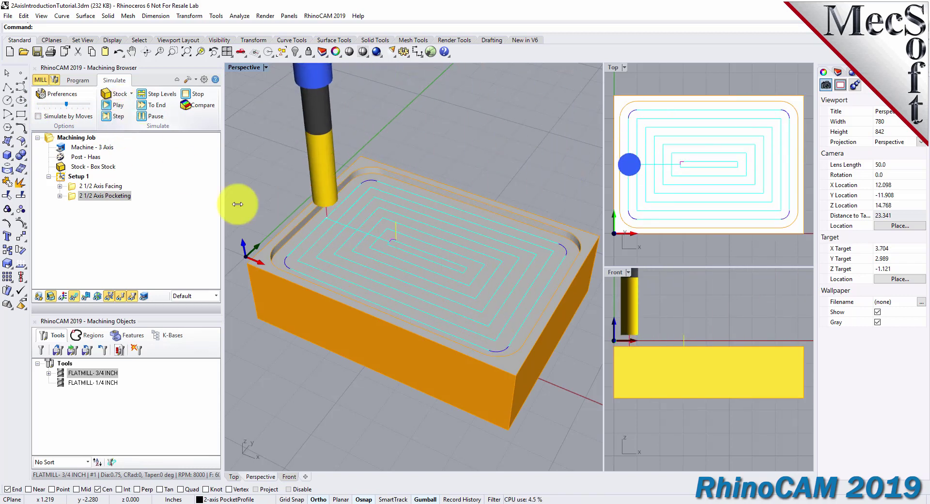
pyautogui.moveTo(540, 359); pyautogui.dragTo(504, 334, button='right')
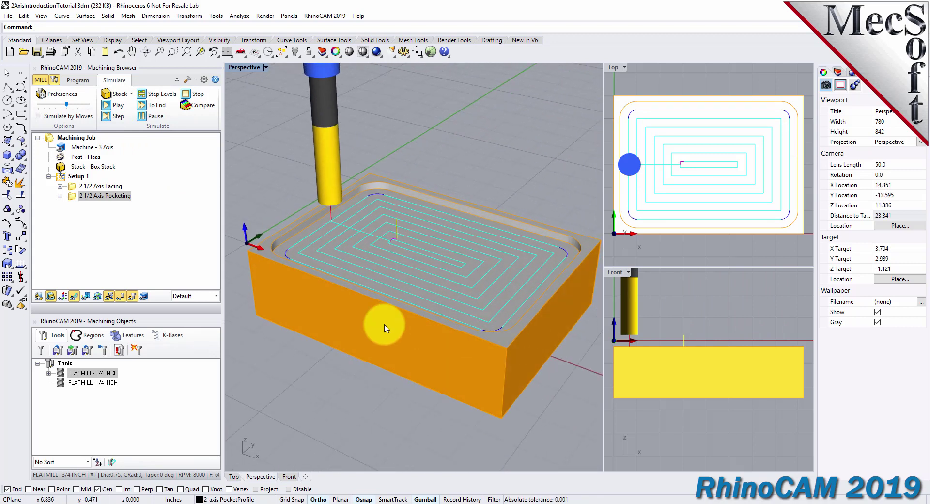
pyautogui.click(88, 297)
pyautogui.moveTo(361, 278); pyautogui.dragTo(371, 297, button='right')
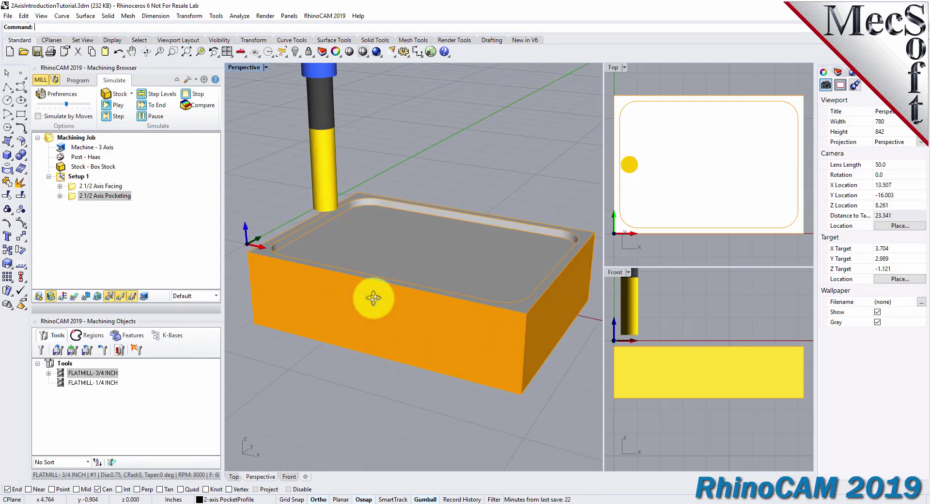
pyautogui.click(86, 80)
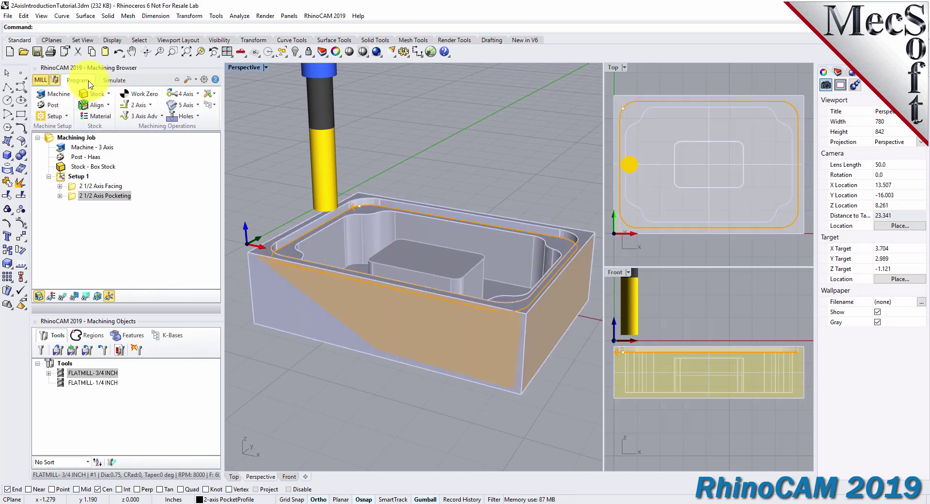
# Copy and paste the 2 1/2 Axis Pocketing operation, then open the duplicate for editing.
pyautogui.click(72, 200)
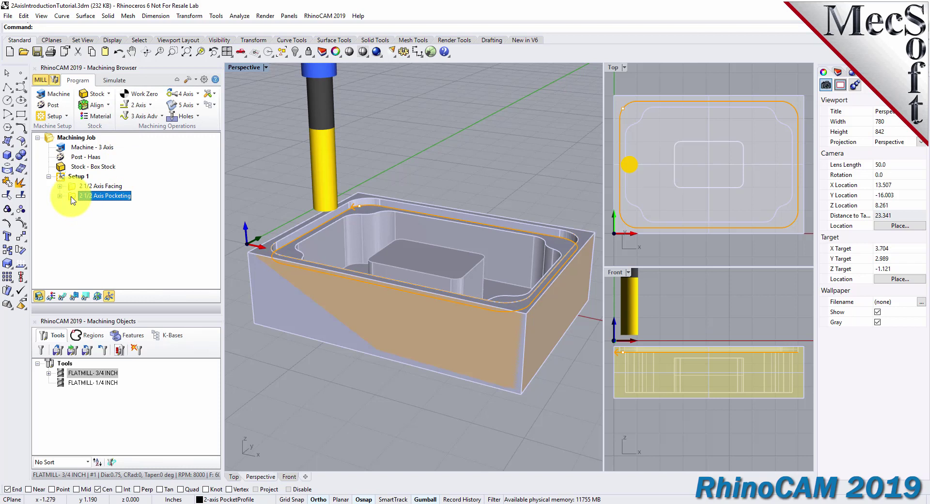
pyautogui.rightClick(103, 198)
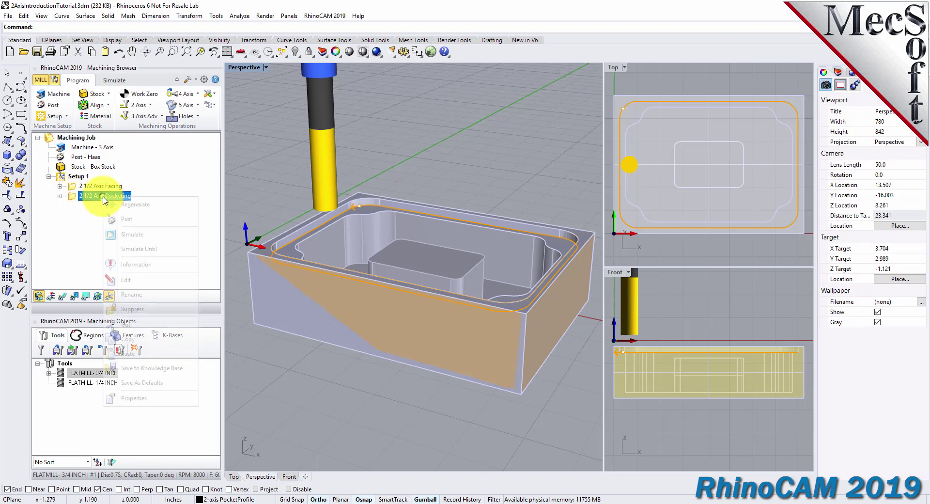
pyautogui.click(129, 338)
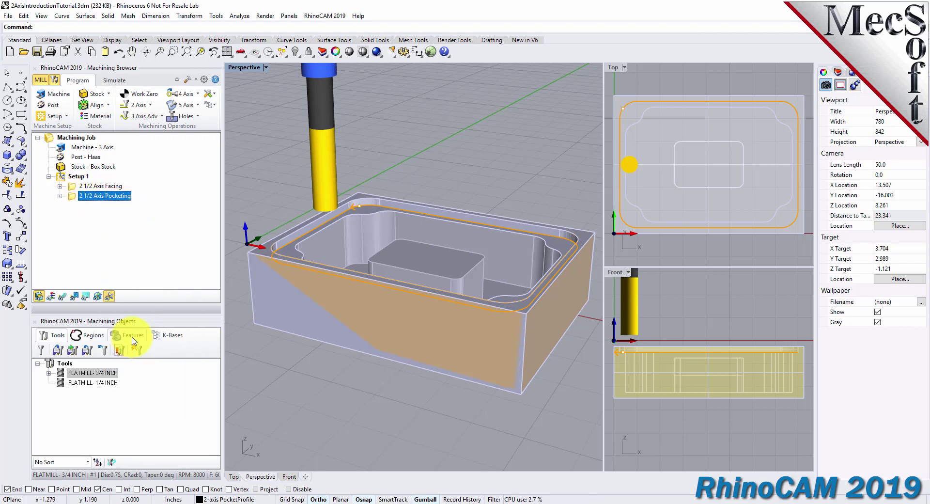
pyautogui.rightClick(123, 197)
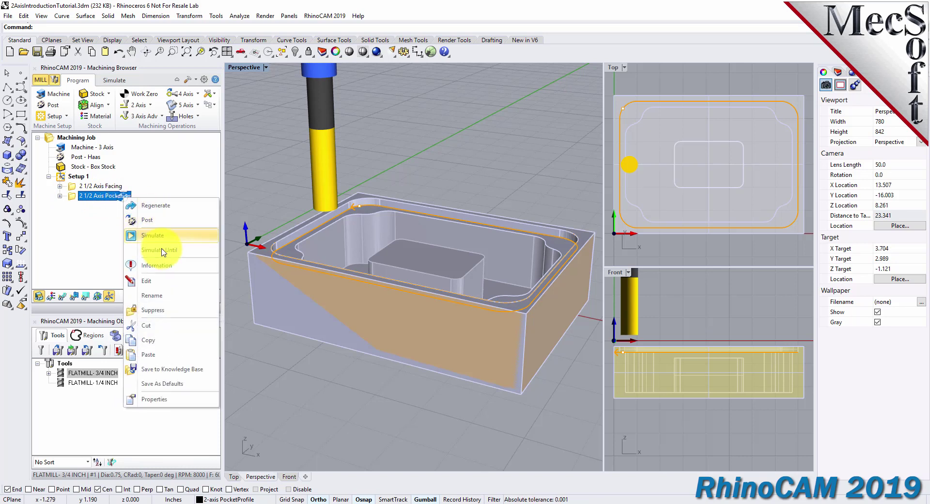
pyautogui.click(162, 364)
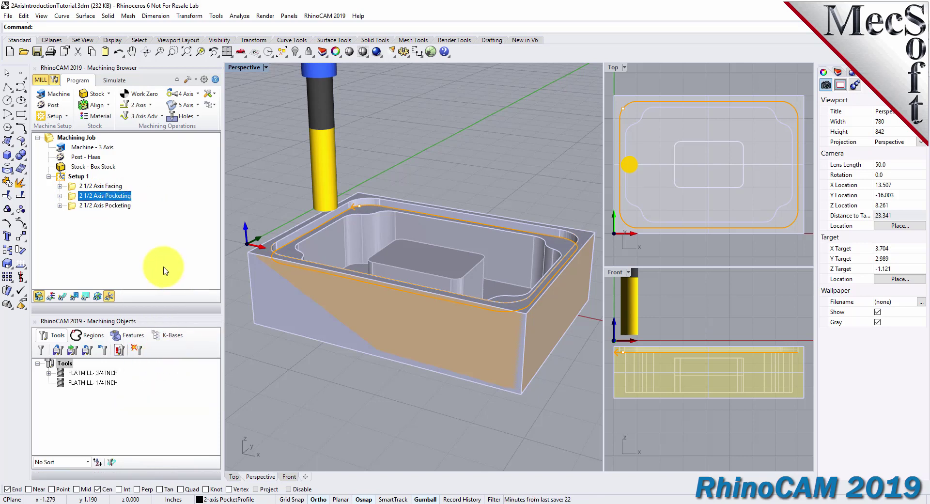
pyautogui.click(73, 206)
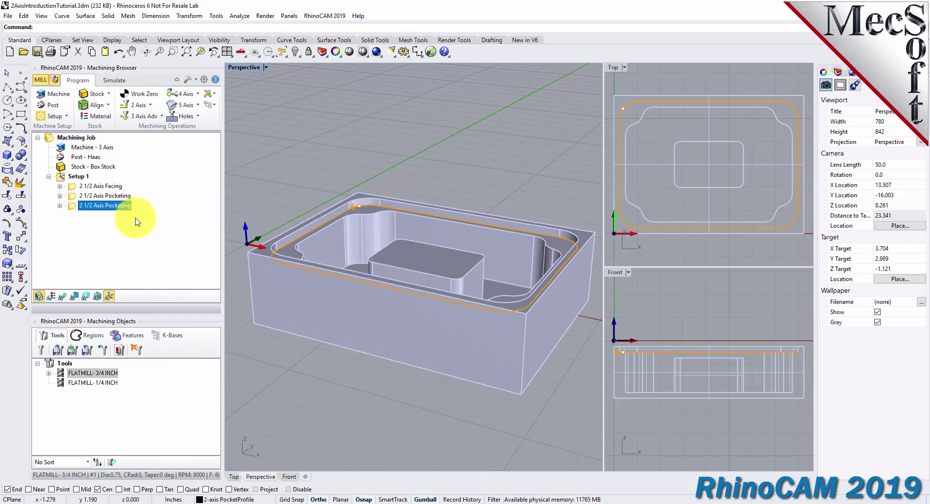
pyautogui.rightClick(119, 207)
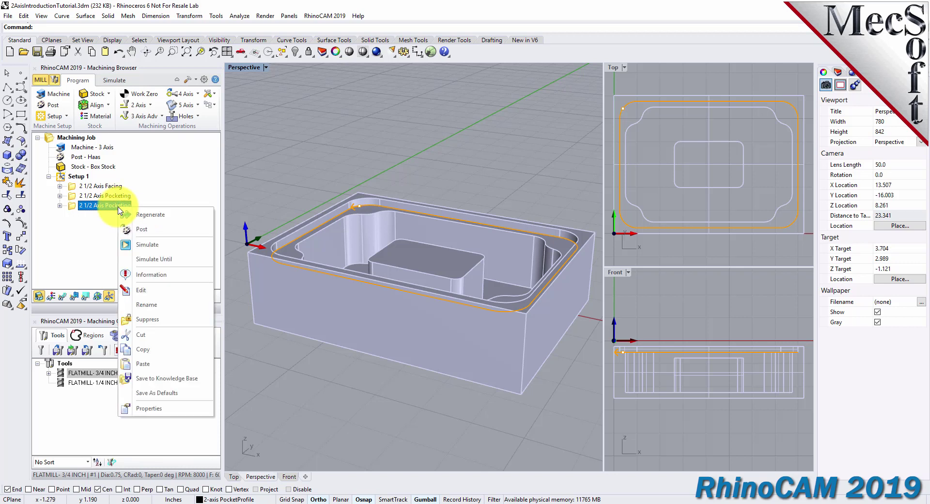
pyautogui.click(146, 290)
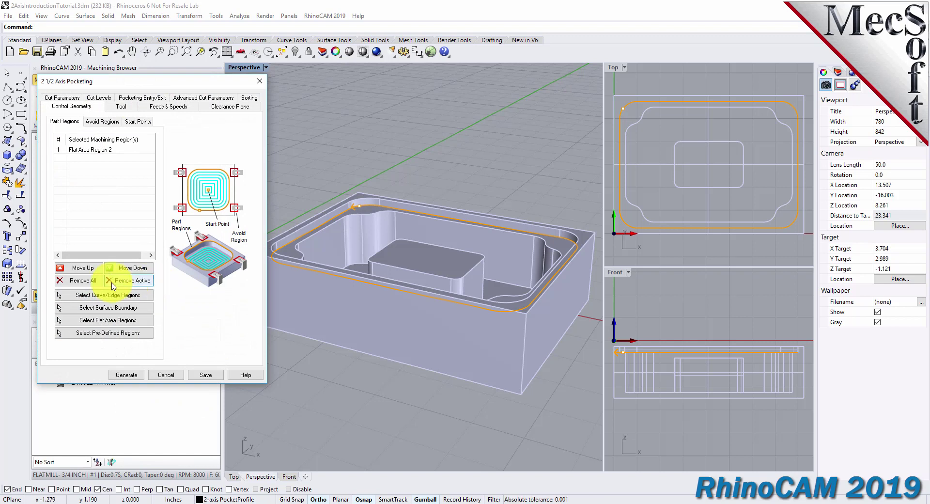
# Replace the copy's regions with Flat Area Region 3 and start picking flat areas on the part.
pyautogui.click(82, 281)
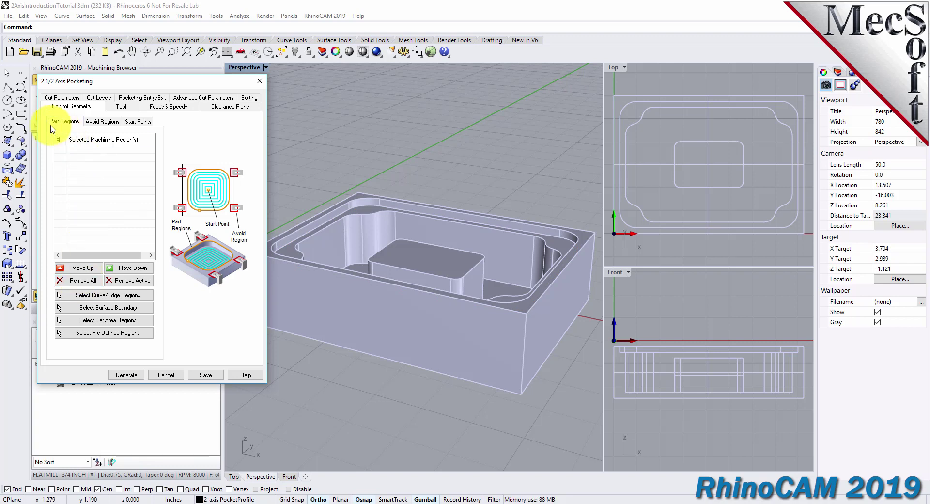
pyautogui.click(143, 333)
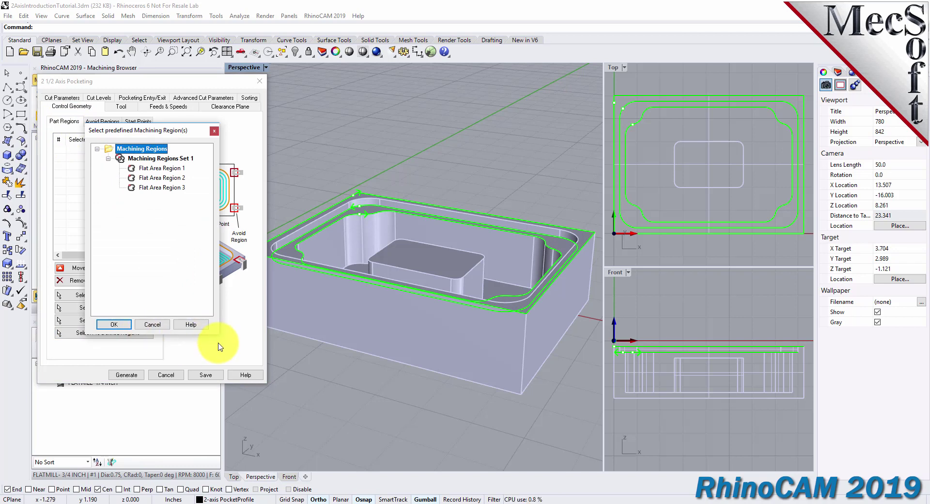
pyautogui.click(170, 189)
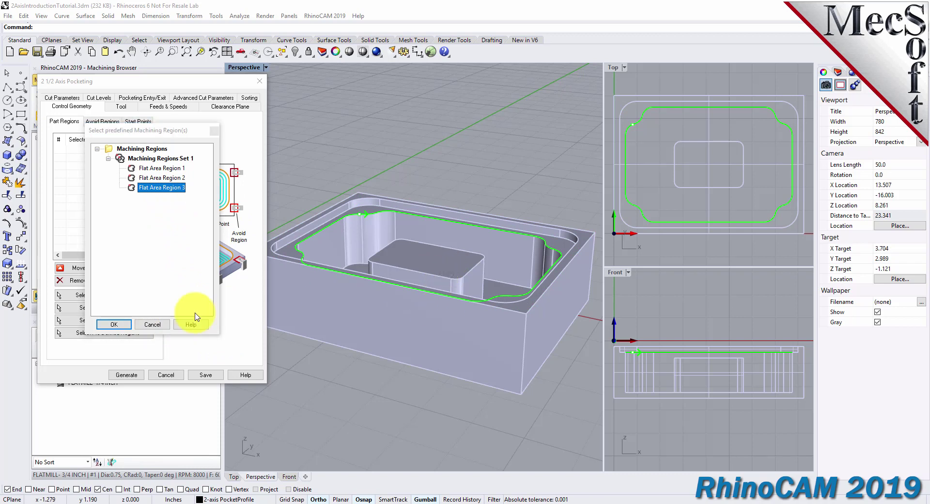
pyautogui.click(117, 325)
pyautogui.moveTo(460, 268); pyautogui.dragTo(474, 284, button='right')
pyautogui.click(88, 150)
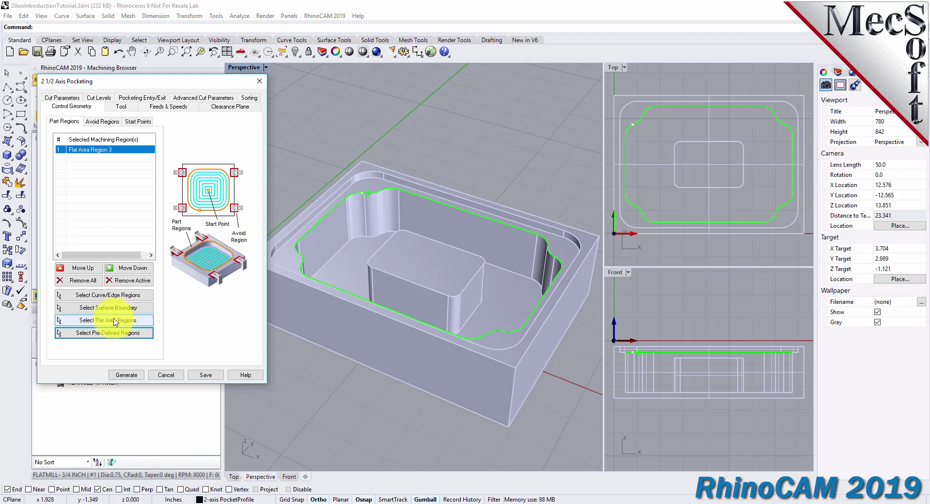
pyautogui.click(145, 320)
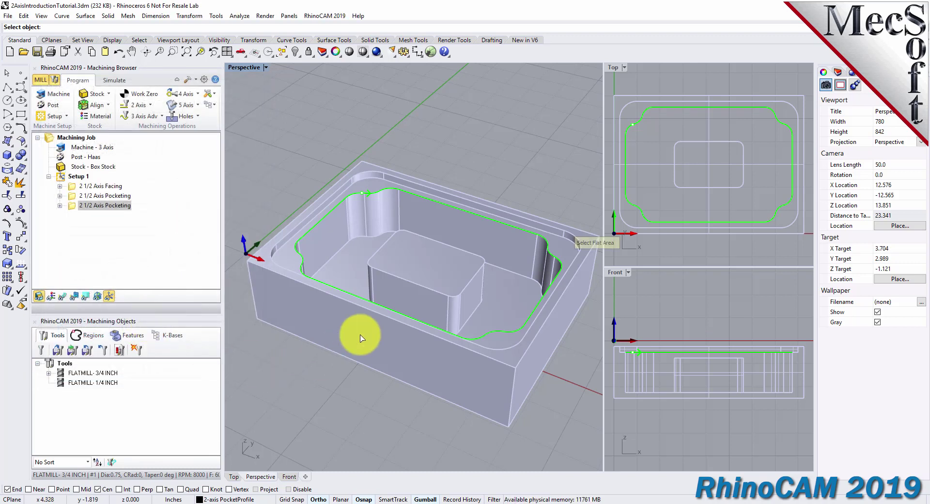
# Add the boss top face as DriveFlat Area 1, with Flat Area Region 3 also checked.
pyautogui.click(427, 264)
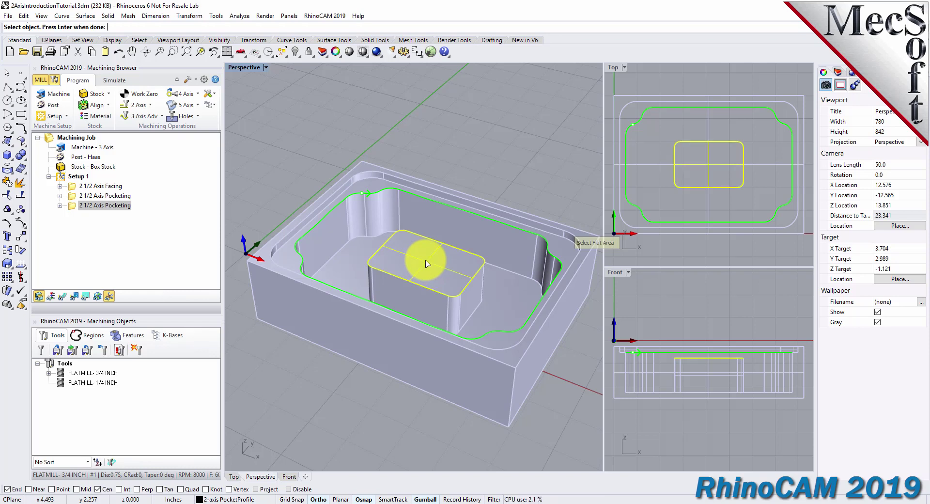
pyautogui.rightClick(325, 374)
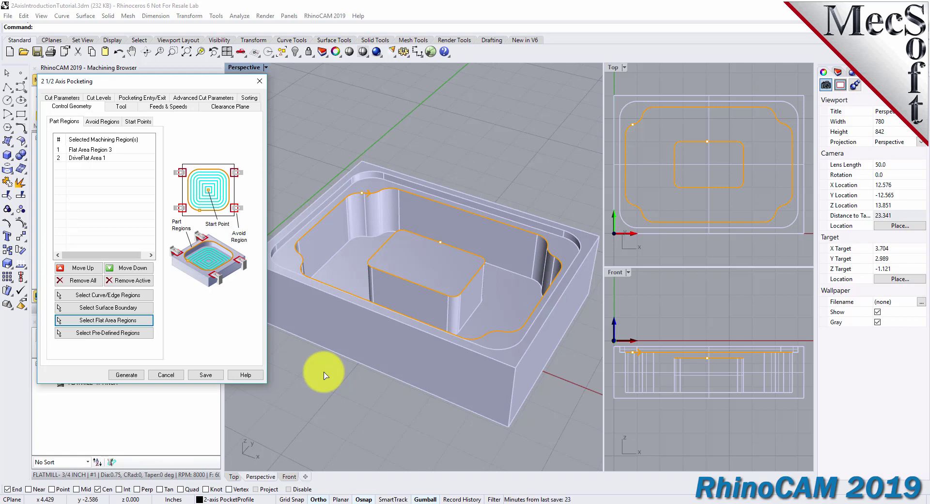
pyautogui.click(82, 159)
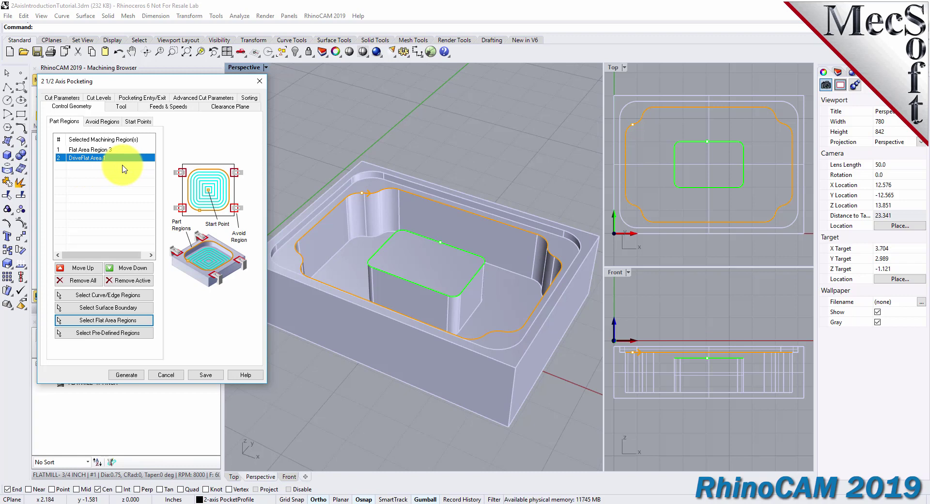
pyautogui.click(105, 151)
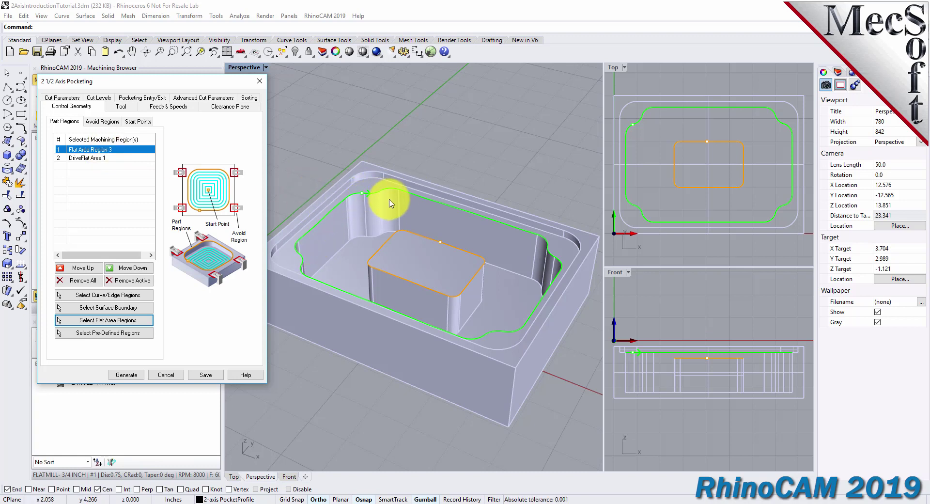
pyautogui.click(95, 158)
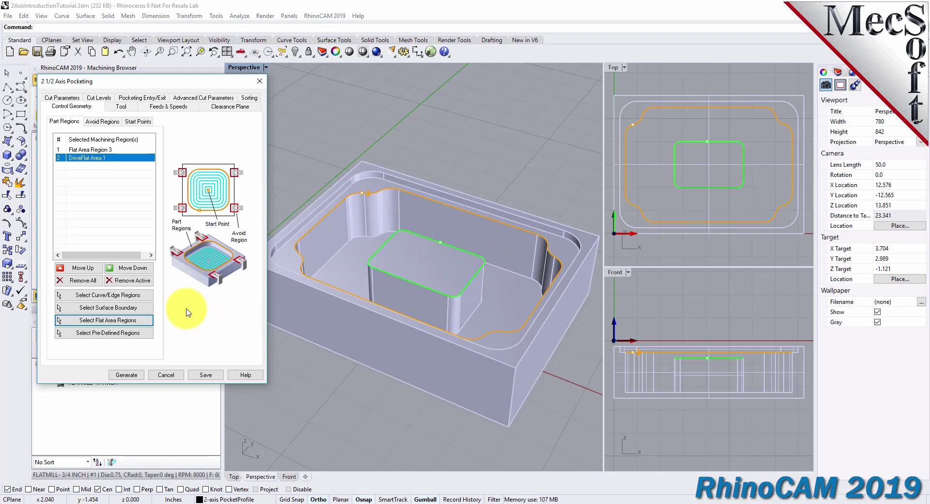
pyautogui.click(120, 106)
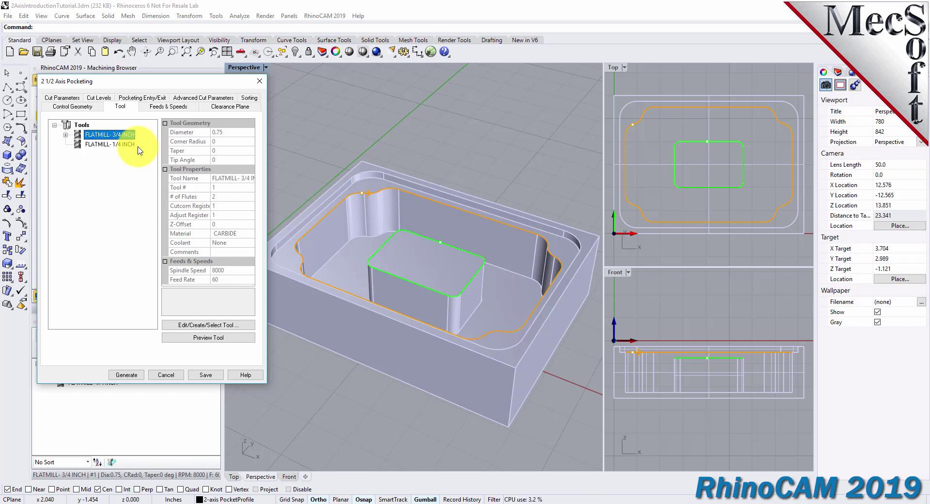
# Give the second pocketing a 0.025 stock allowance in its cut parameters.
pyautogui.click(74, 99)
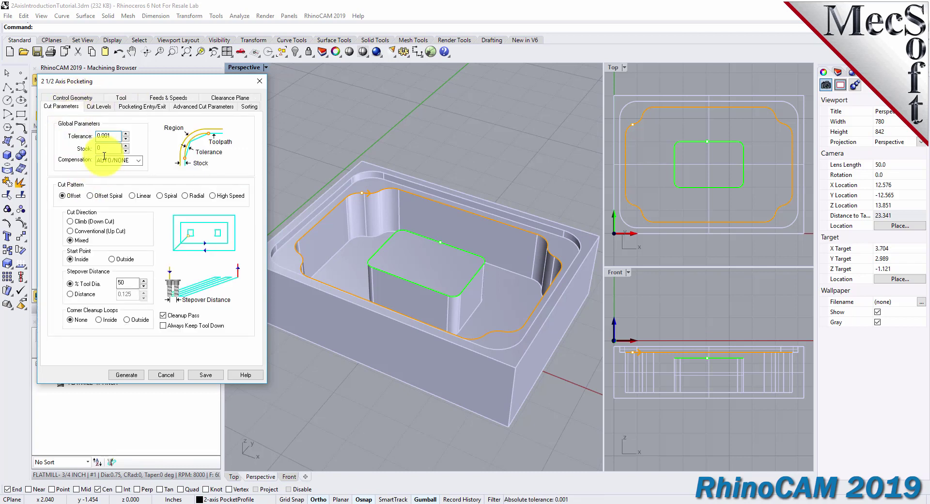
pyautogui.press('Tab')
pyautogui.write('.02')
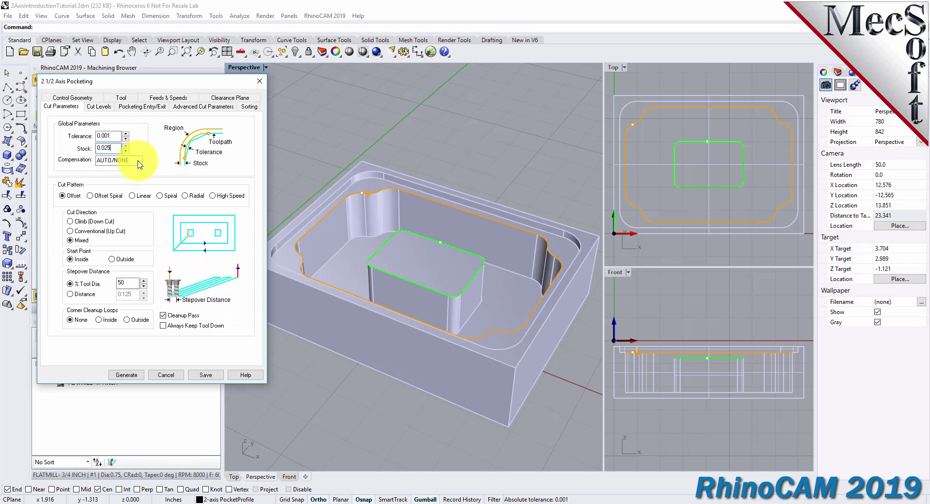
pyautogui.click(97, 107)
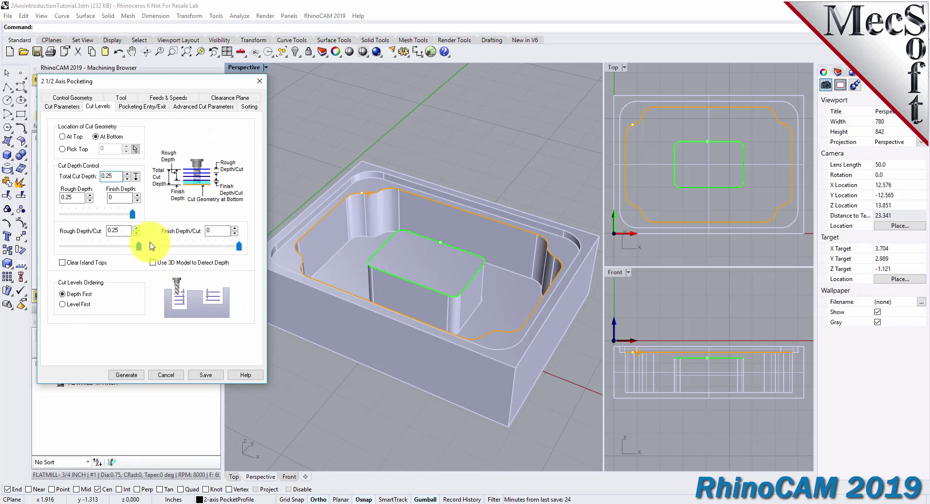
# Set the pocketing cut geometry to At Top and start picking Total Cut Depth from the model.
pyautogui.click(65, 105)
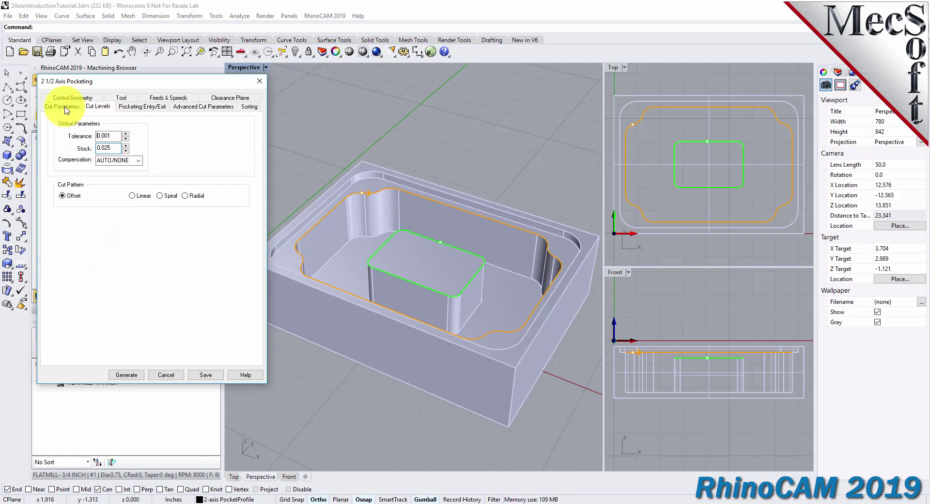
pyautogui.click(99, 106)
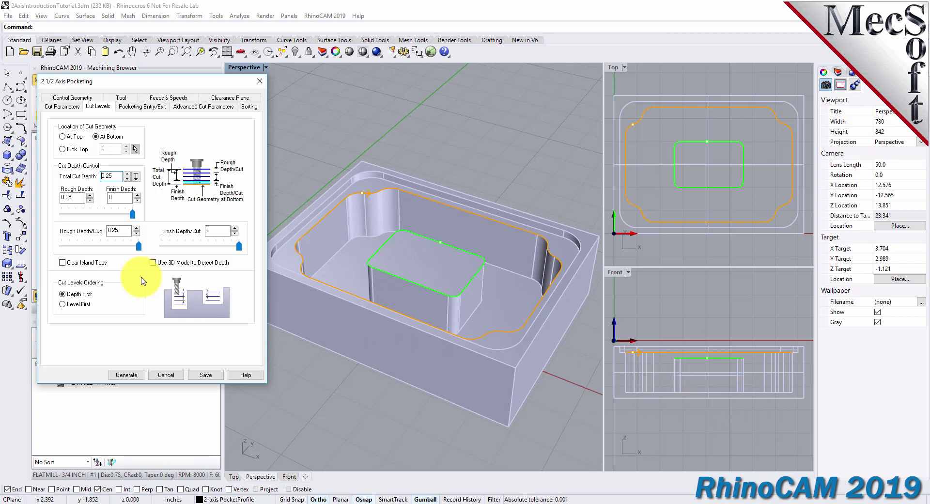
pyautogui.click(63, 137)
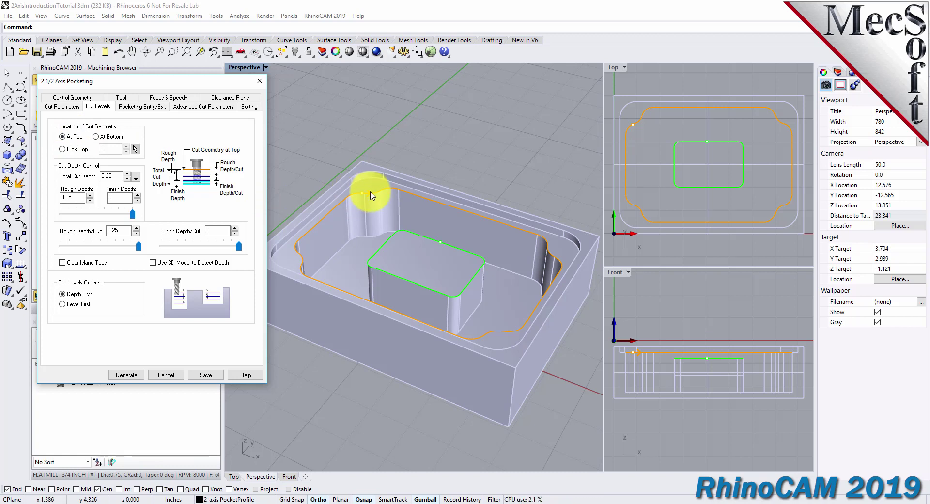
pyautogui.click(138, 178)
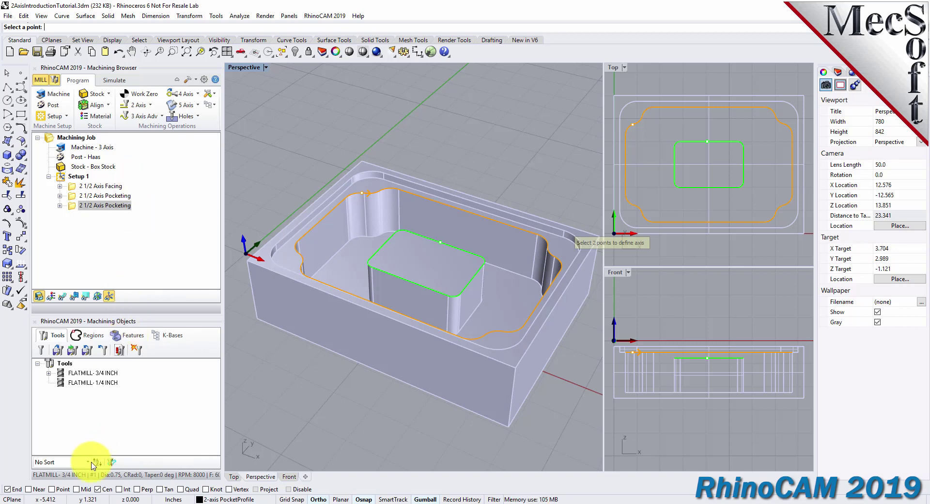
# Turn off the Cen osnap and snap to the pocket floor endpoint for a 1.75 total depth.
pyautogui.click(99, 489)
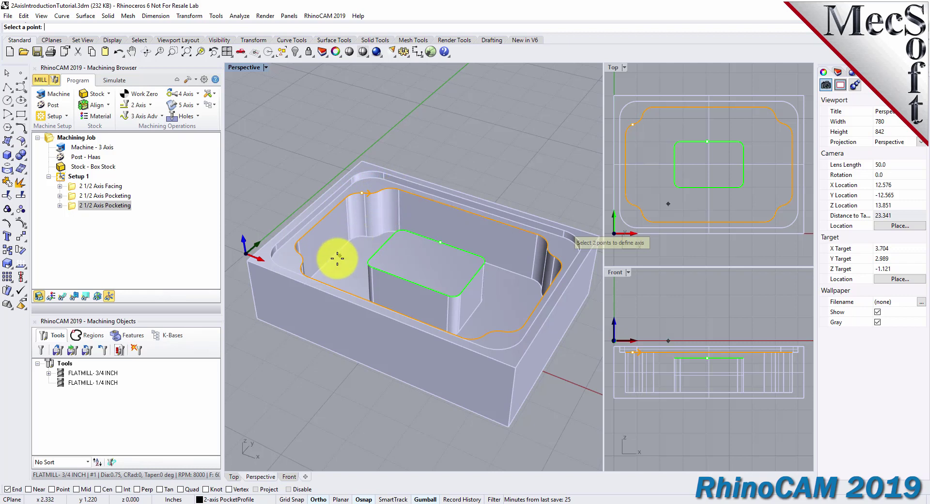
pyautogui.click(366, 236)
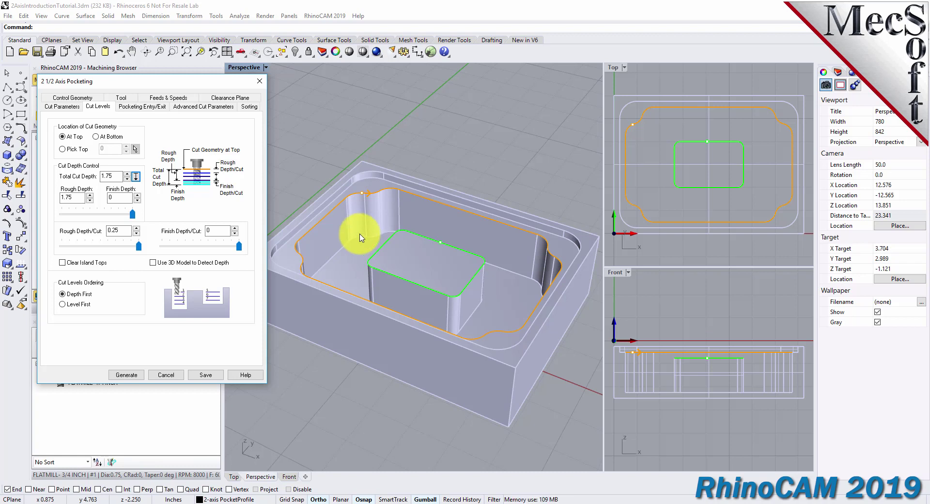
# Keep rough depth per cut at 0.25 and enable Clear Island Tops.
pyautogui.moveTo(118, 175); pyautogui.dragTo(88, 176)
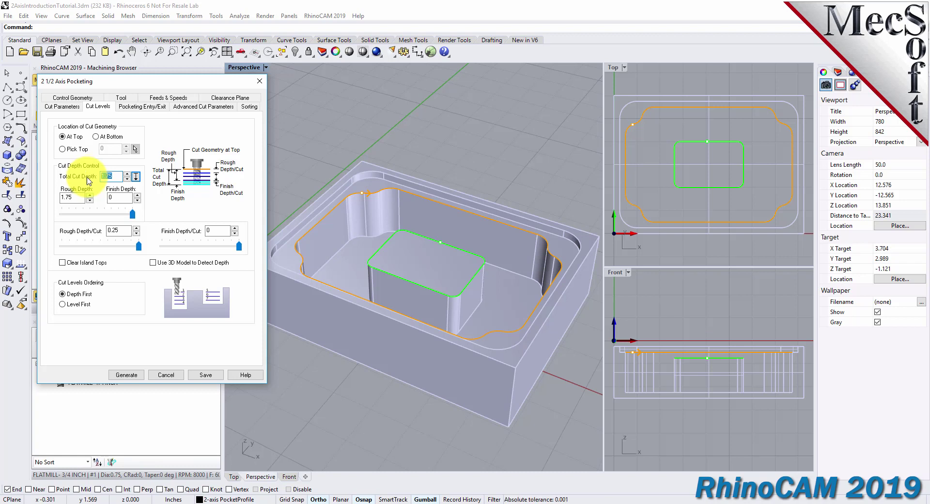
pyautogui.moveTo(120, 231); pyautogui.dragTo(106, 231)
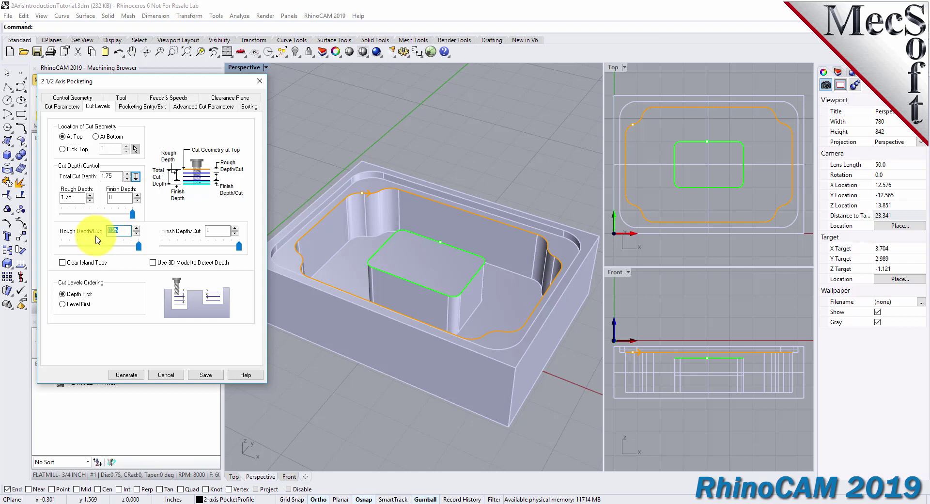
pyautogui.click(64, 266)
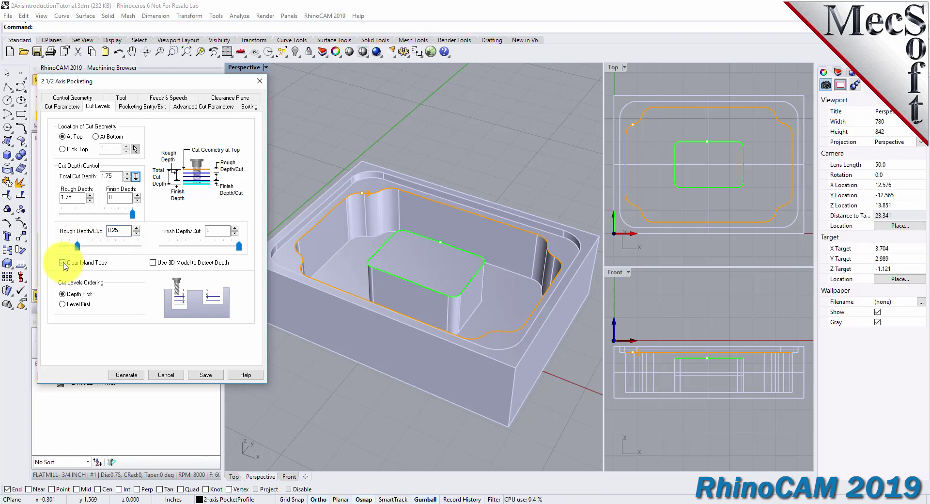
pyautogui.click(63, 264)
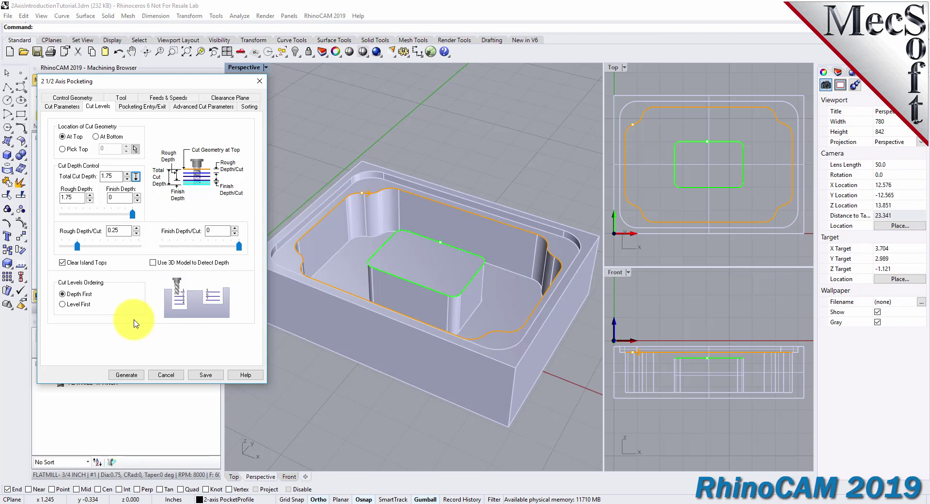
# Confirm 1.75 total and rough depth with 0 finish depth, and generate the pocketing toolpath.
pyautogui.moveTo(117, 176); pyautogui.dragTo(90, 176)
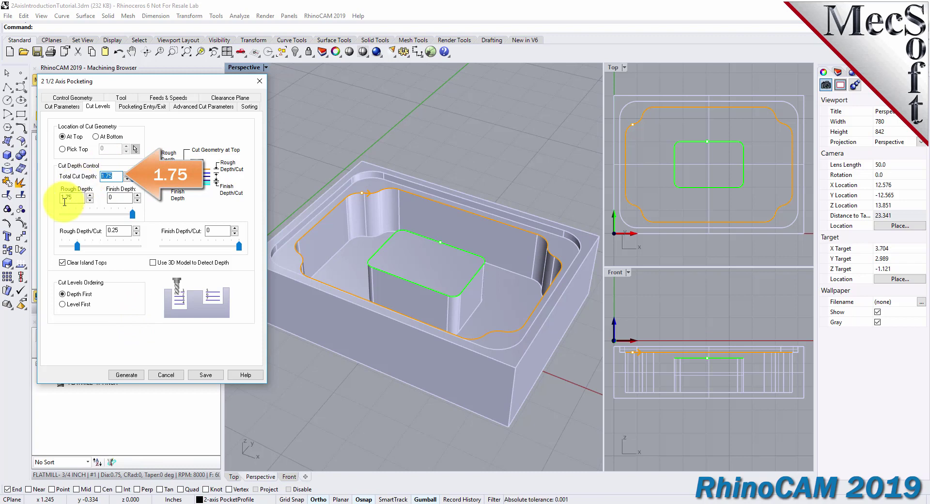
pyautogui.moveTo(76, 197); pyautogui.dragTo(58, 191)
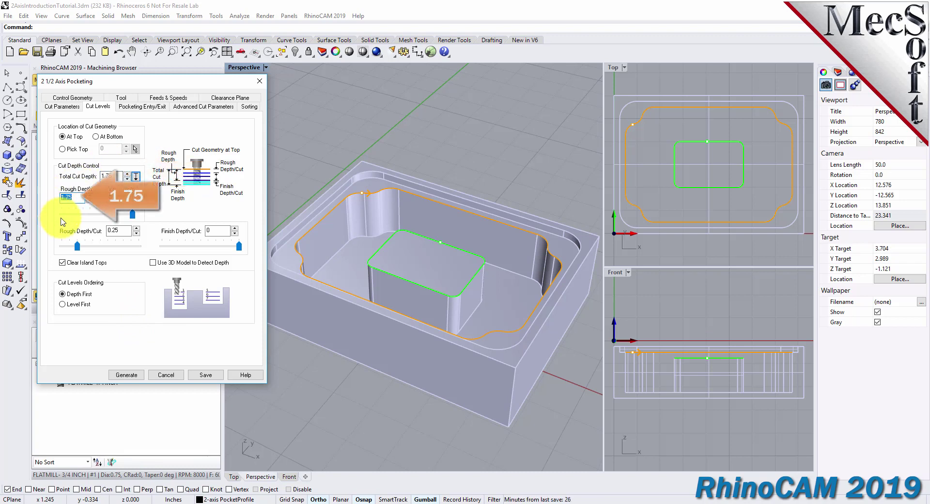
pyautogui.press('Tab')
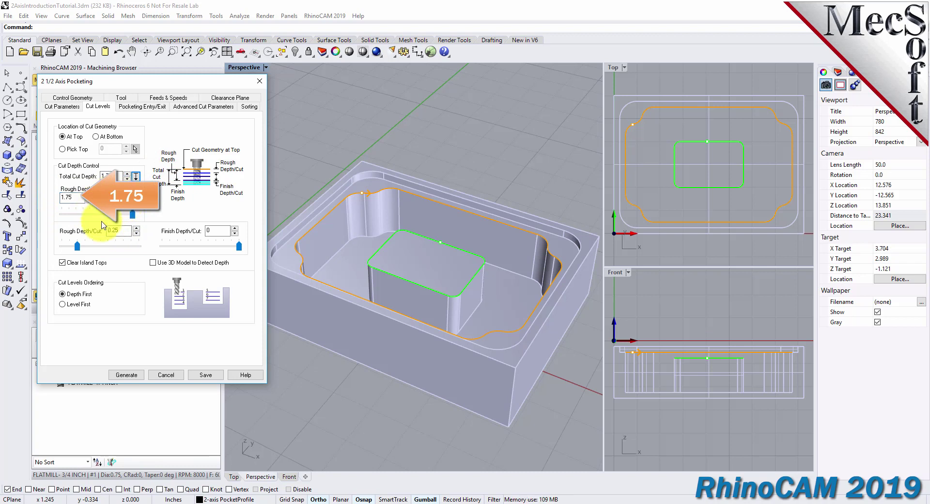
pyautogui.press('Tab')
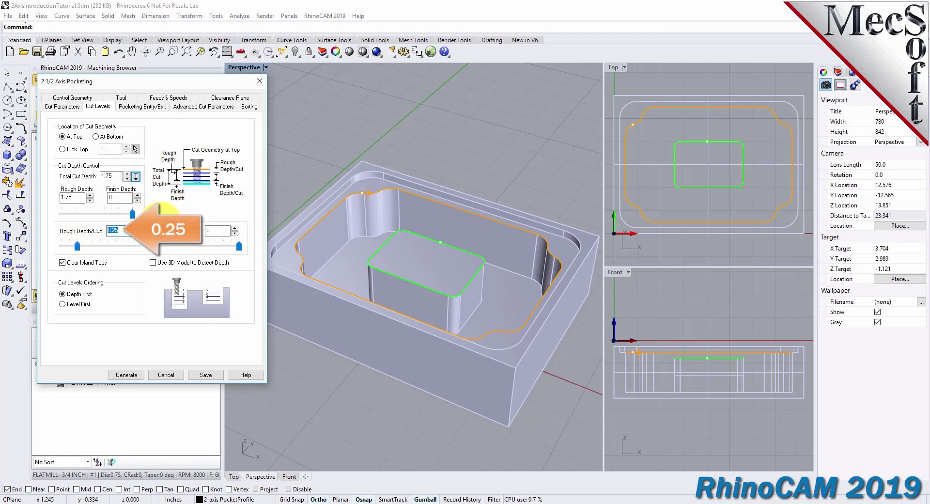
pyautogui.doubleClick(209, 231)
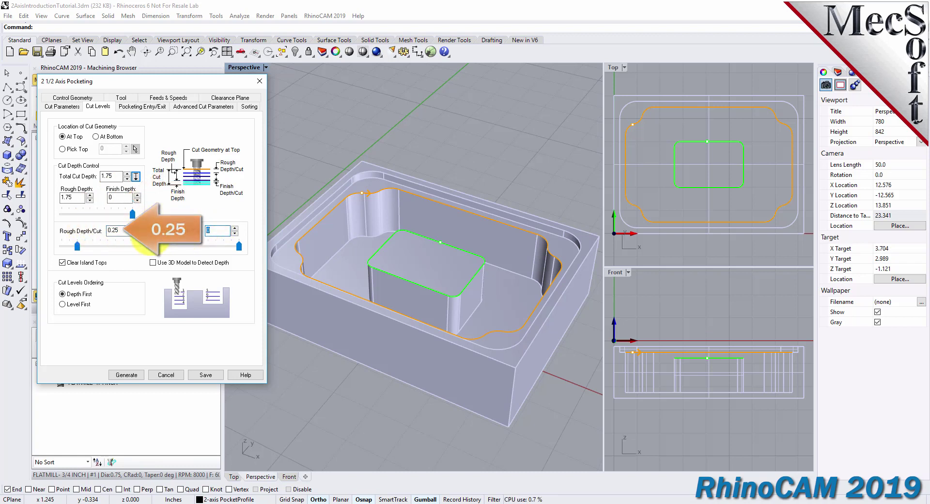
pyautogui.click(128, 375)
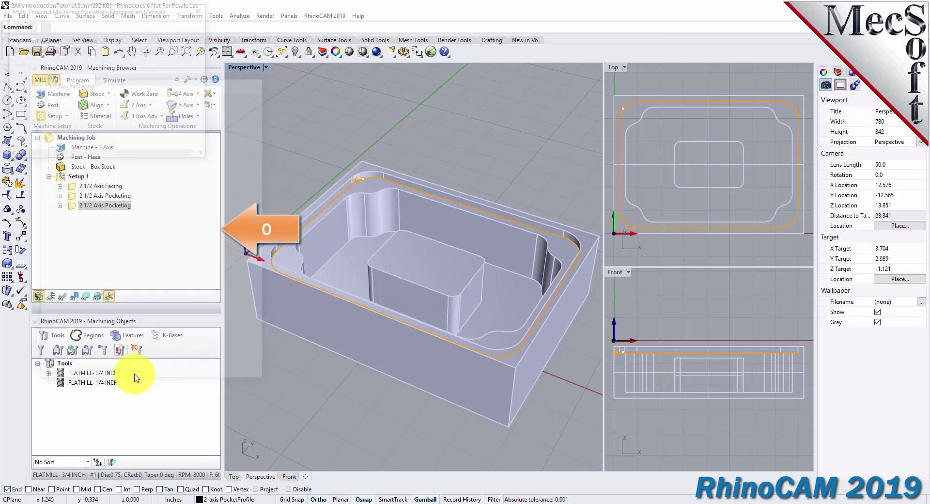
# Display the new pocketing toolpath and open its Z level list beside the part.
pyautogui.click(63, 297)
pyautogui.moveTo(439, 301); pyautogui.dragTo(446, 324, button='right')
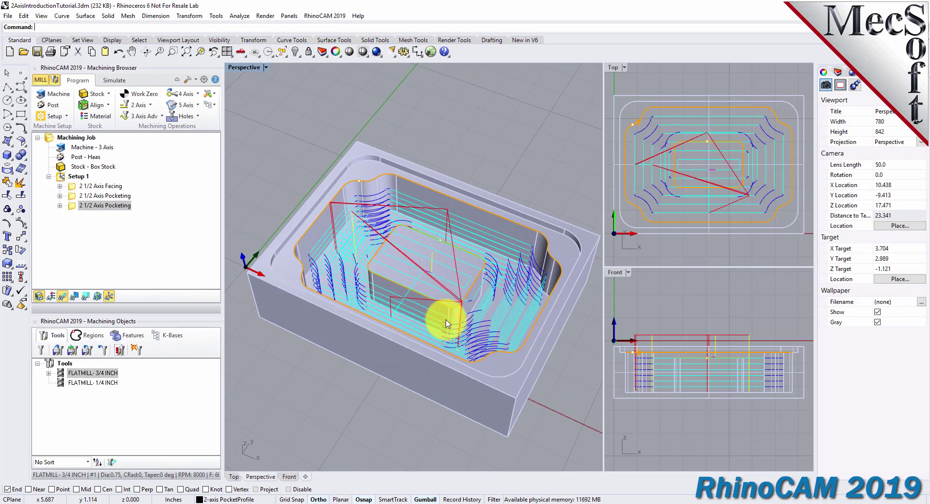
pyautogui.click(86, 296)
pyautogui.moveTo(117, 284); pyautogui.dragTo(221, 171)
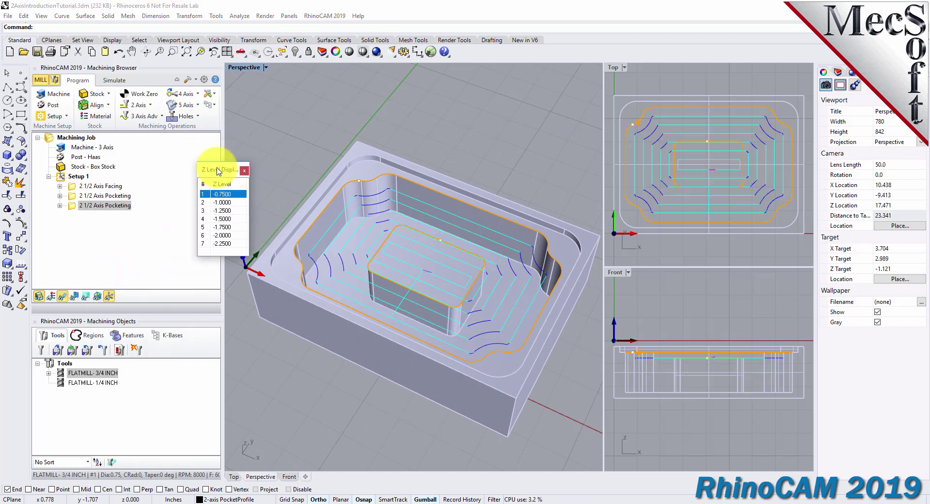
# Step through the Z levels from -1.0 down to -2.25, back to -0.75, then close the list.
pyautogui.click(223, 202)
pyautogui.click(225, 212)
pyautogui.click(223, 219)
pyautogui.click(227, 226)
pyautogui.click(226, 235)
pyautogui.click(225, 243)
pyautogui.click(222, 194)
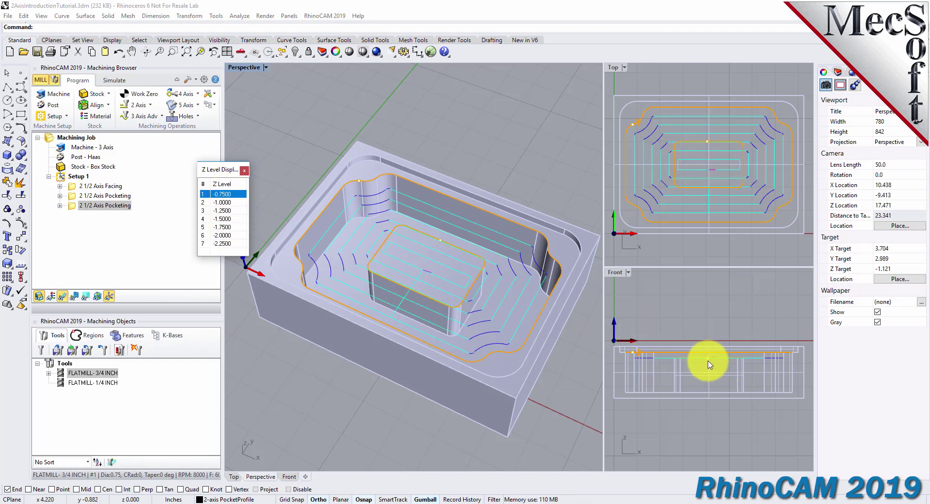
pyautogui.scroll(8, 722, 358)
pyautogui.scroll(-8, 703, 341)
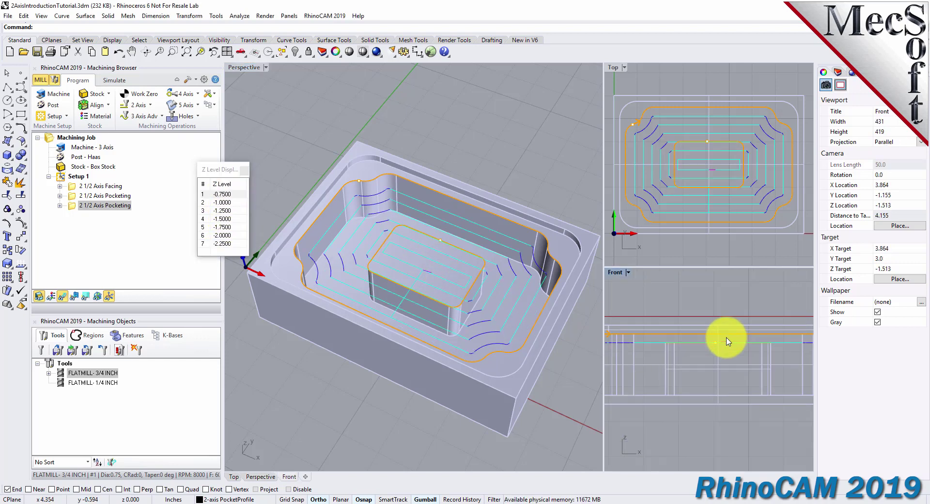
pyautogui.click(244, 169)
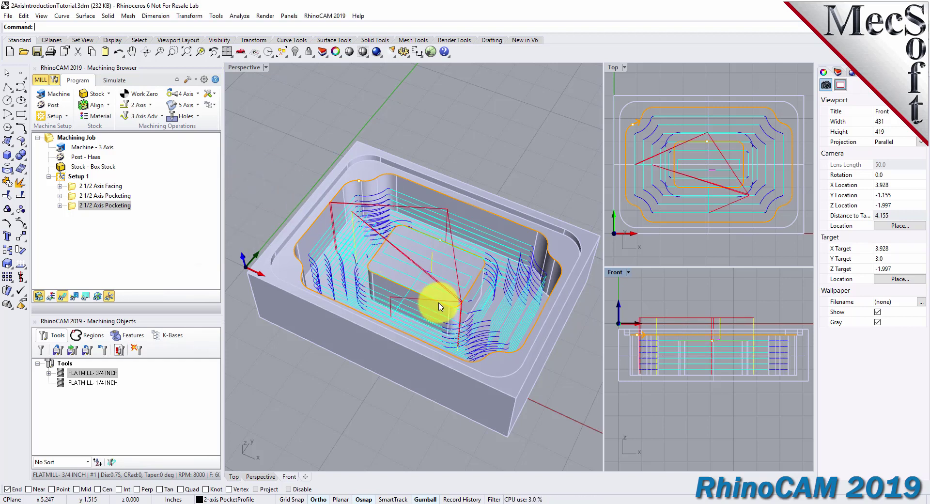
pyautogui.moveTo(442, 265); pyautogui.dragTo(438, 247, button='right')
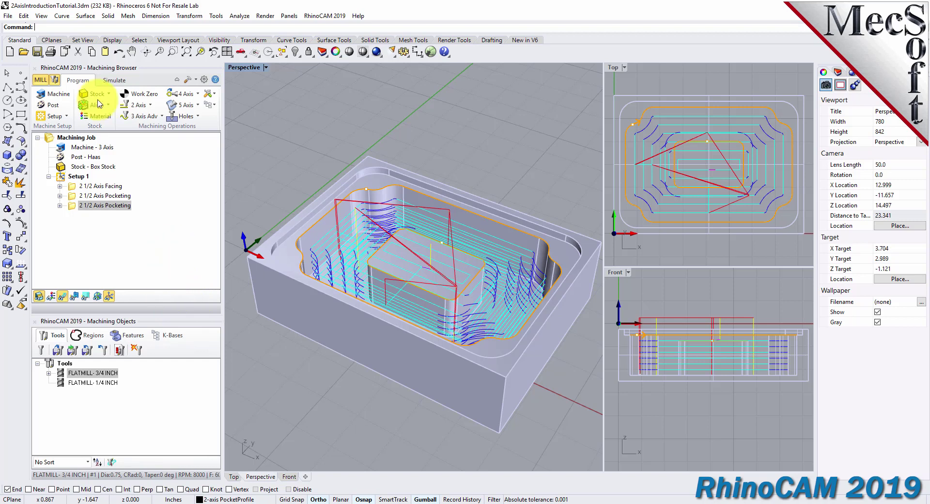
# Simulate the copied pocketing at higher speed around the central island, then hide the toolpath lines.
pyautogui.click(113, 81)
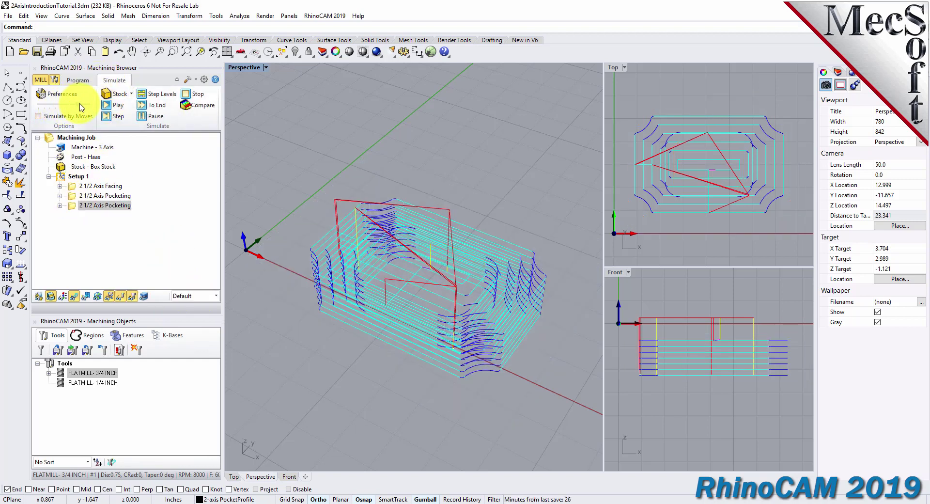
pyautogui.click(117, 116)
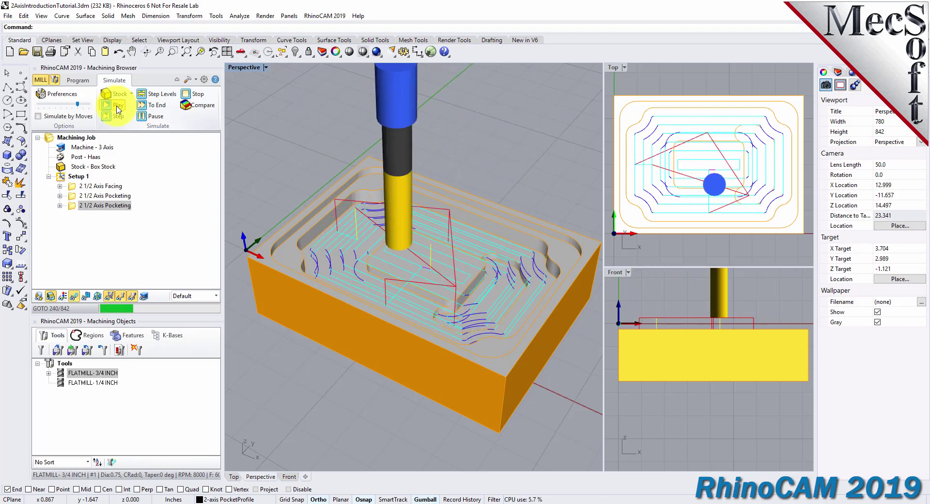
pyautogui.moveTo(79, 107); pyautogui.dragTo(88, 105)
pyautogui.click(149, 118)
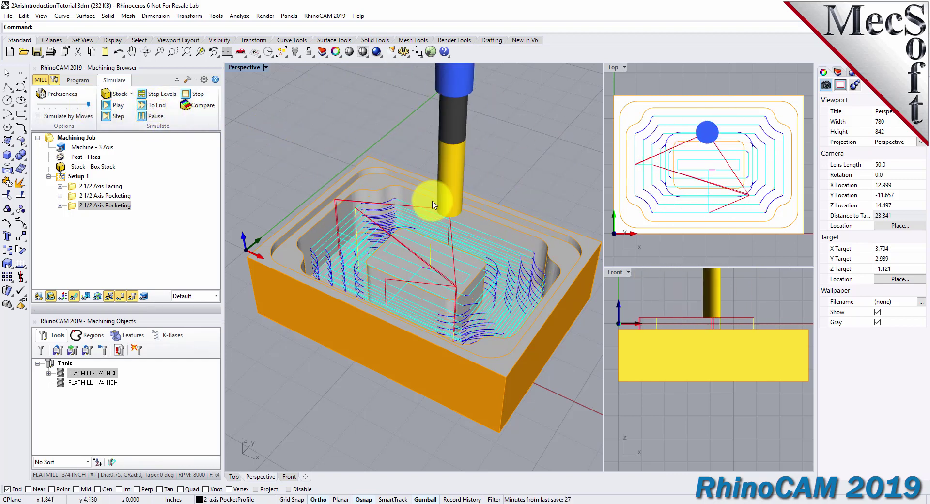
pyautogui.moveTo(433, 204); pyautogui.dragTo(477, 236, button='right')
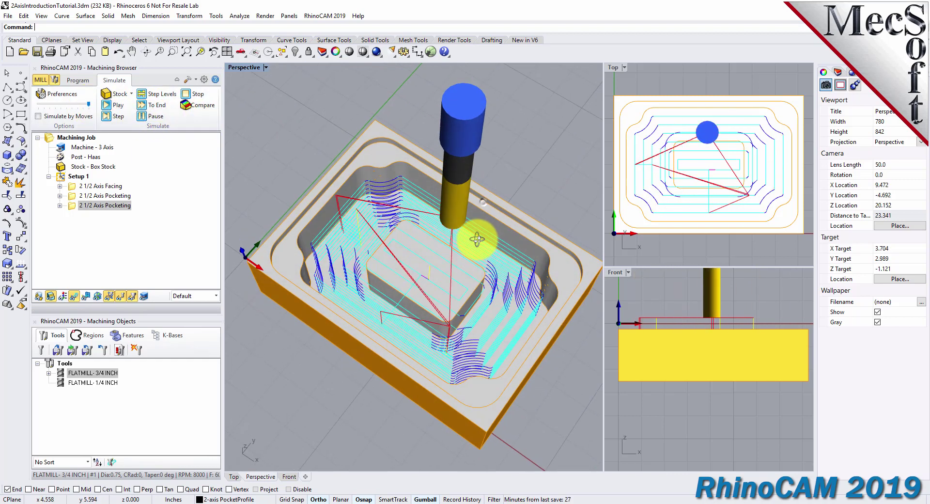
pyautogui.click(74, 297)
pyautogui.moveTo(468, 338); pyautogui.dragTo(501, 300, button='right')
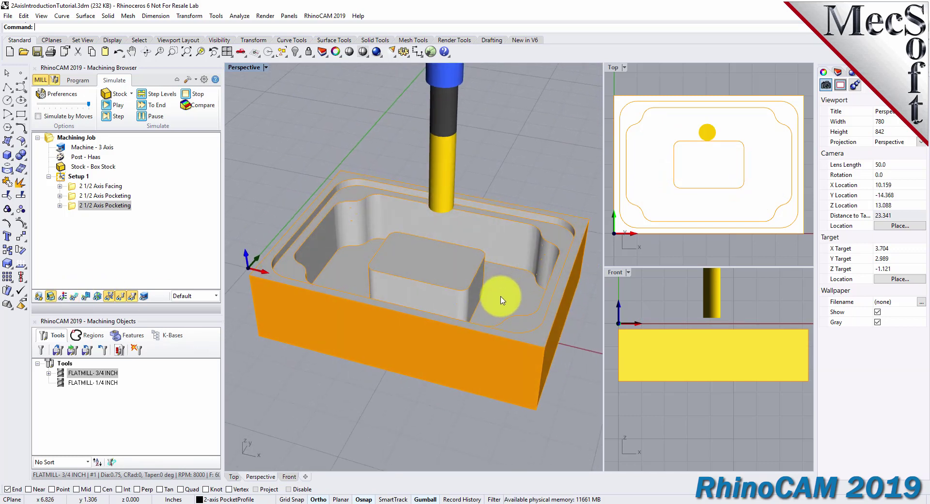
# Add a 2 1/2 Axis Profiling operation with the pocket floor picked as DriveFlat Area 1.
pyautogui.click(82, 82)
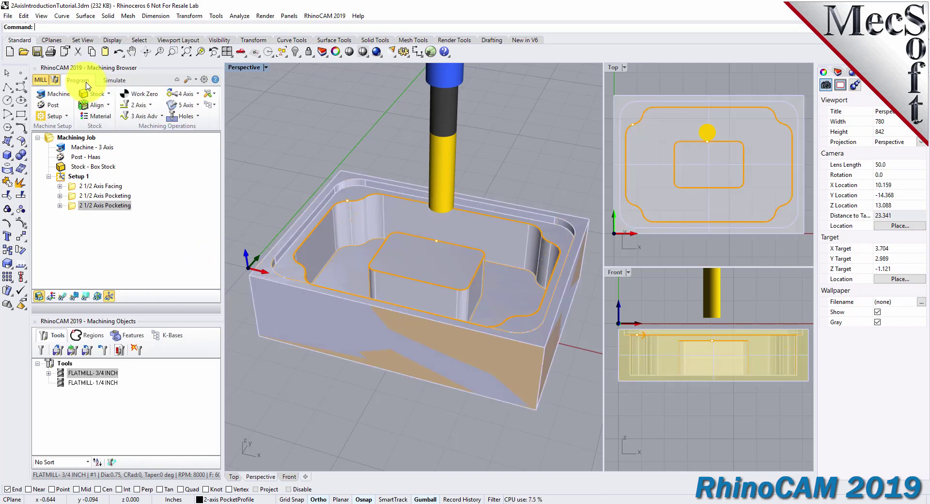
pyautogui.click(149, 105)
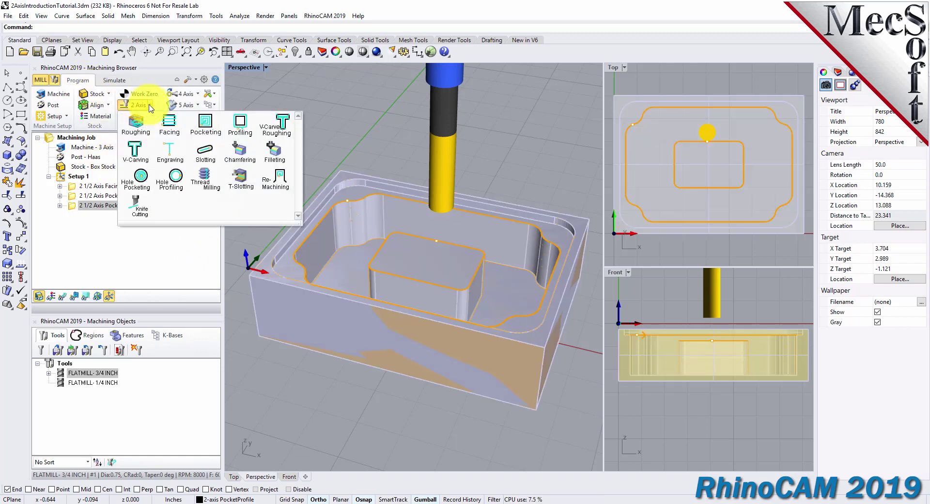
pyautogui.click(247, 136)
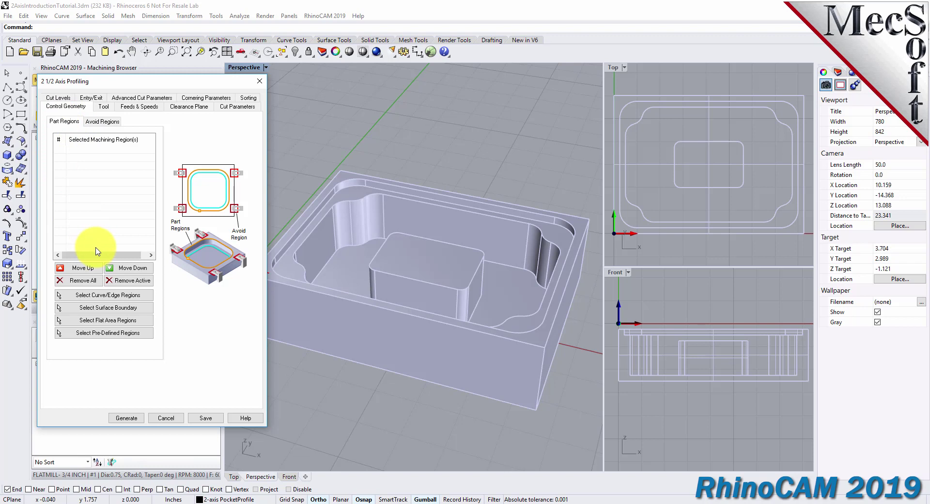
pyautogui.click(144, 320)
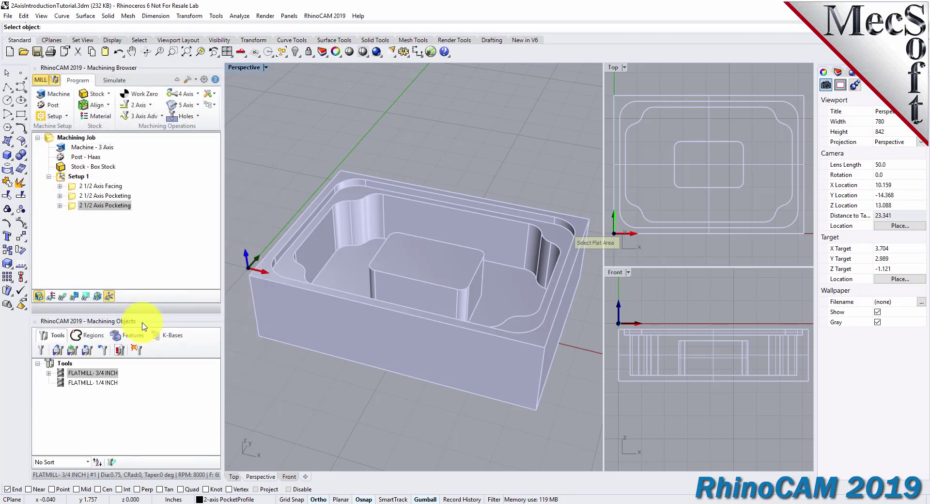
pyautogui.click(348, 265)
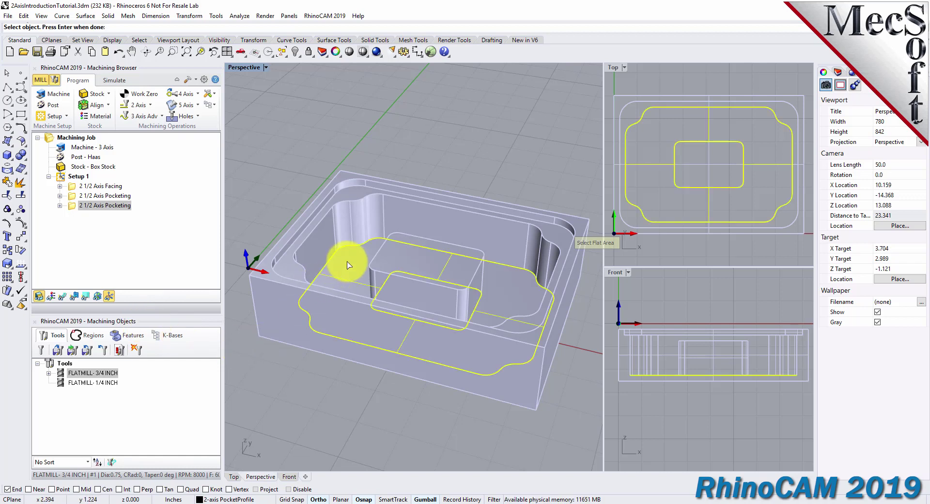
pyautogui.press('Return')
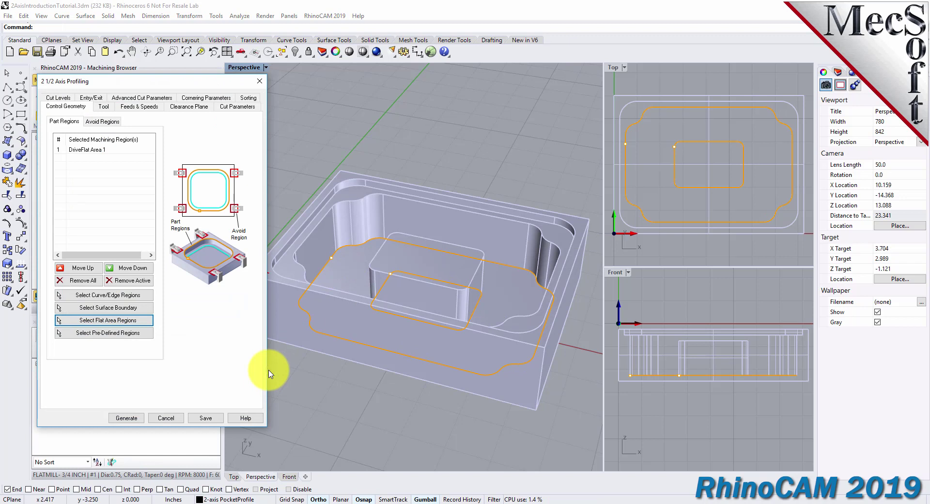
pyautogui.click(112, 150)
pyautogui.moveTo(418, 253); pyautogui.dragTo(438, 227, button='right')
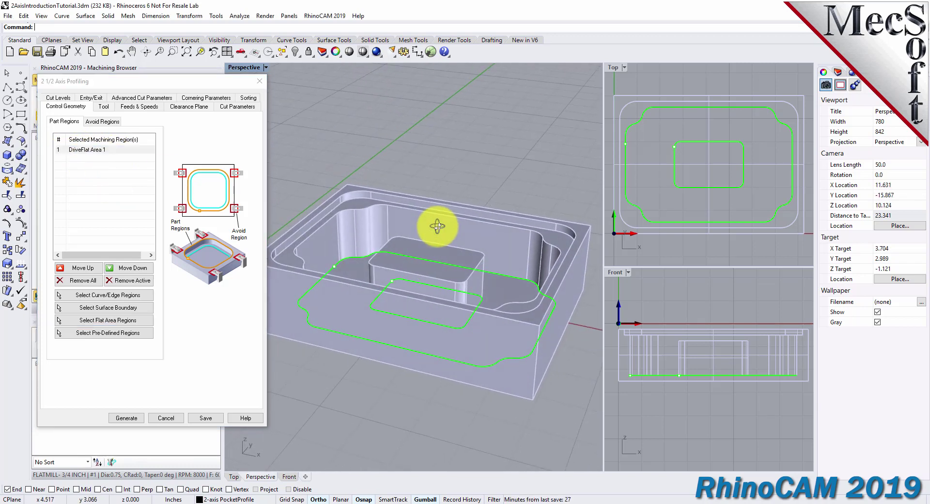
# Generate profiling with FLATMILL- 1/4 INCH, climb cutting and cut side determined from the 3D model.
pyautogui.click(104, 107)
pyautogui.click(80, 144)
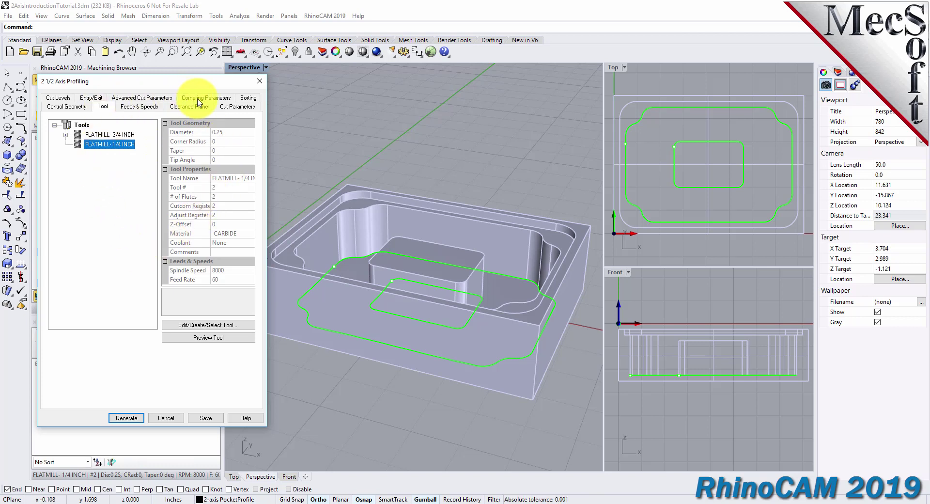
pyautogui.click(224, 107)
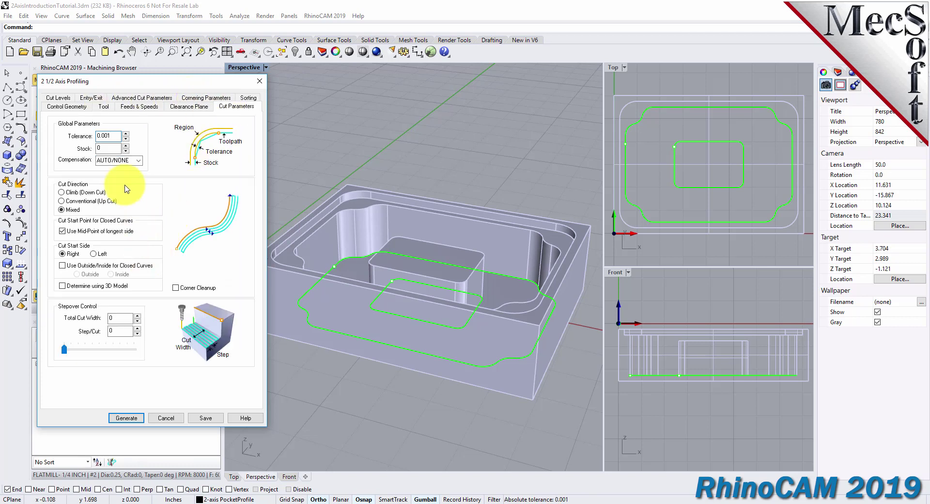
pyautogui.doubleClick(113, 135)
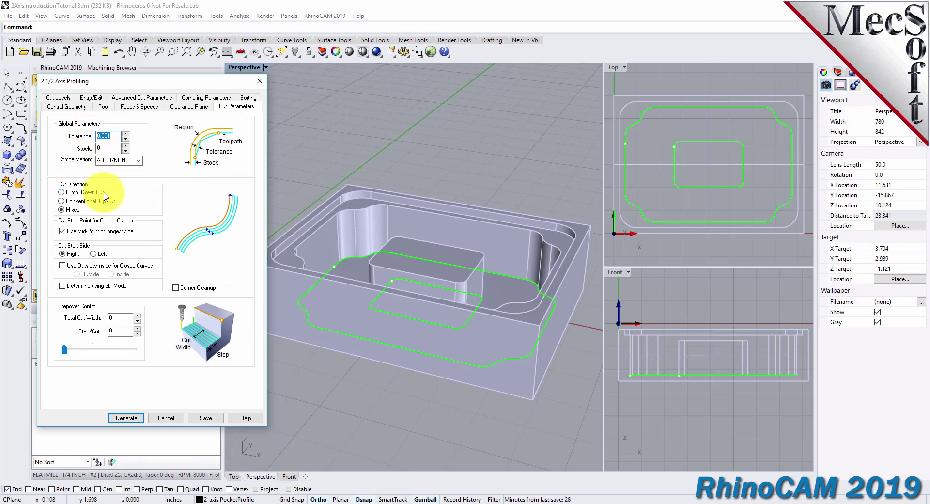
pyautogui.doubleClick(107, 147)
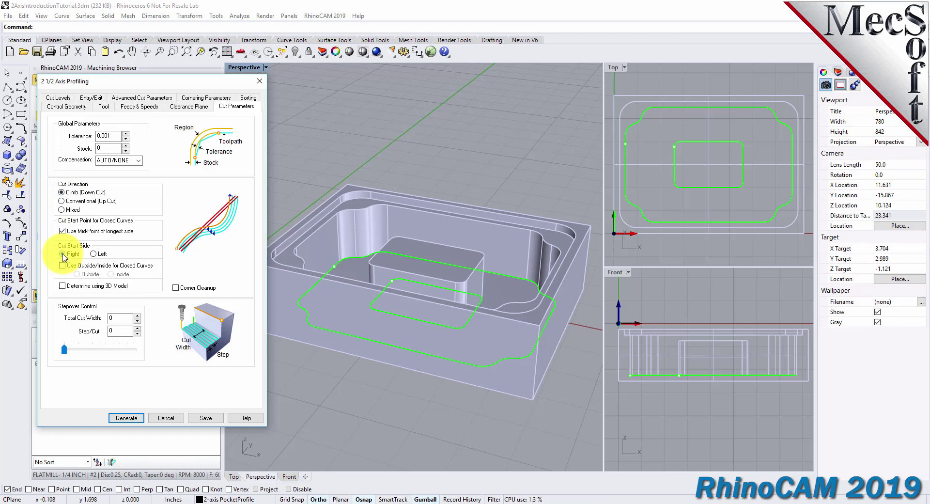
pyautogui.click(62, 286)
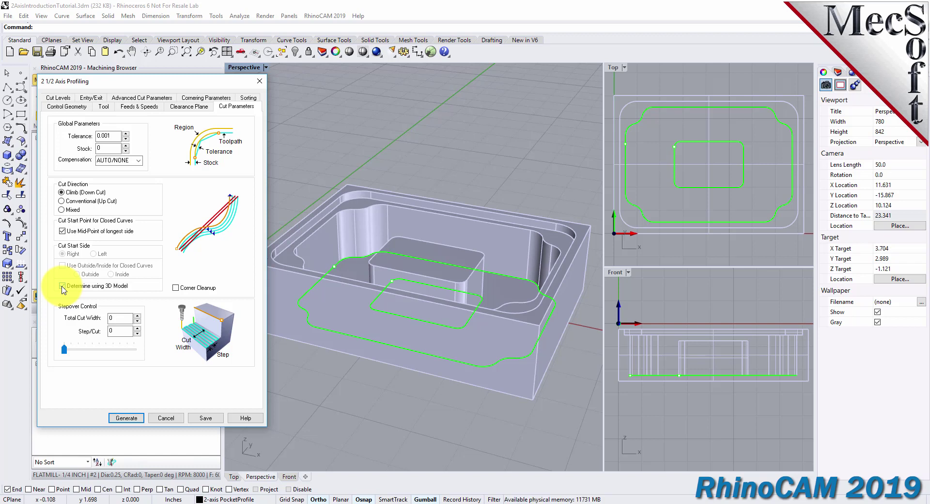
pyautogui.click(62, 286)
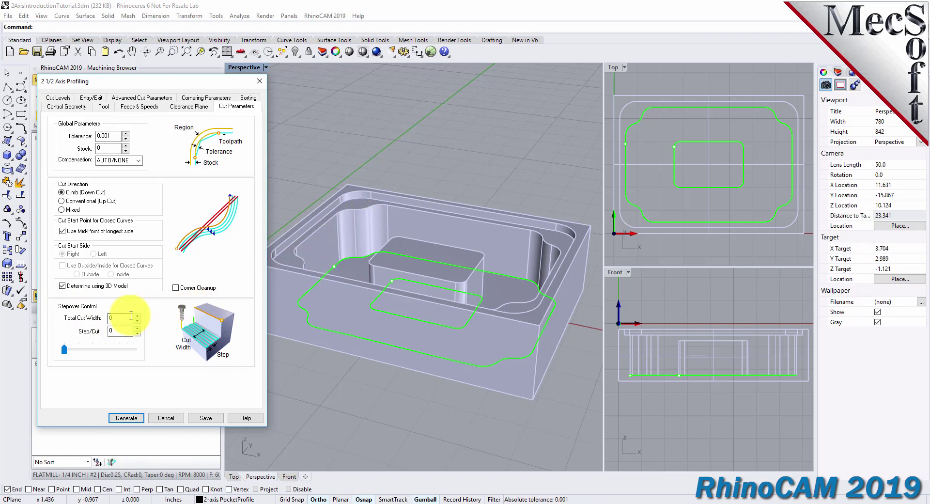
pyautogui.click(60, 98)
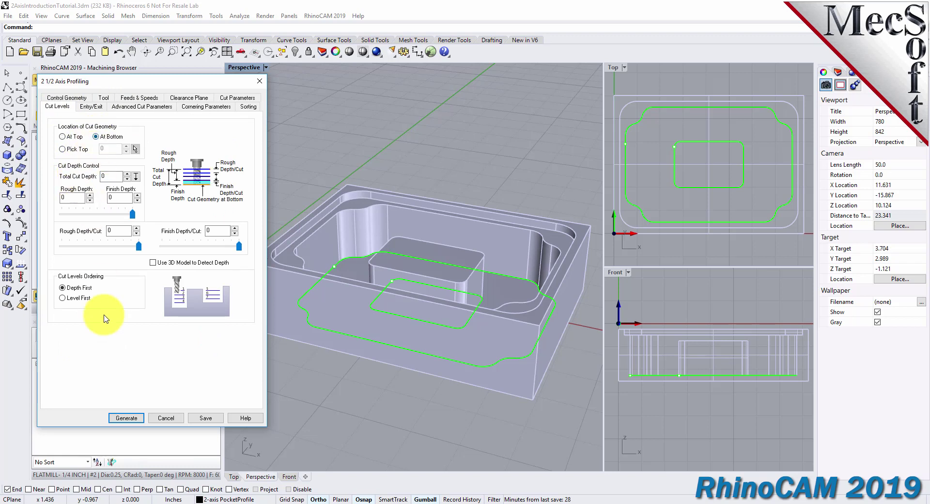
pyautogui.click(127, 418)
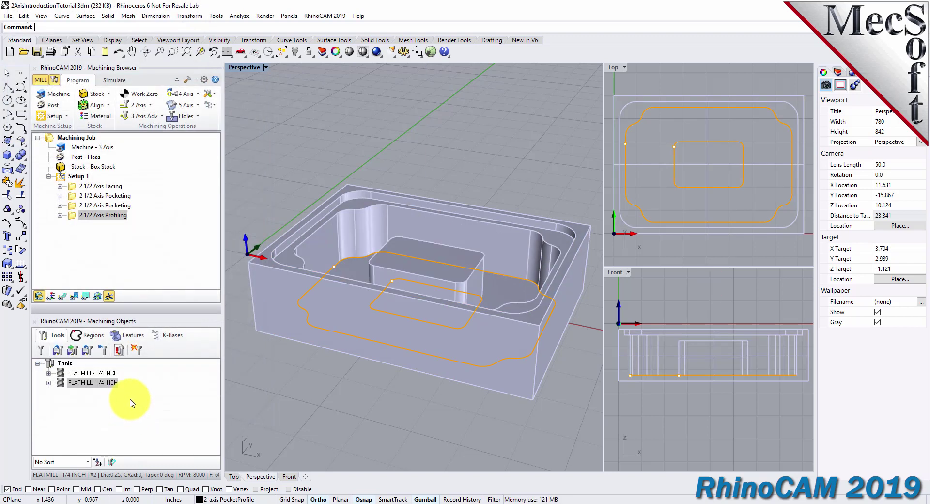
# Display the profiling toolpath in the viewports and orbit the Perspective view to inspect it.
pyautogui.click(62, 298)
pyautogui.click(63, 298)
pyautogui.click(62, 298)
pyautogui.moveTo(485, 216)
pyautogui.mouseDown(button='right')
pyautogui.moveTo(478, 326)
pyautogui.moveTo(486, 214)
pyautogui.mouseUp(button='right')
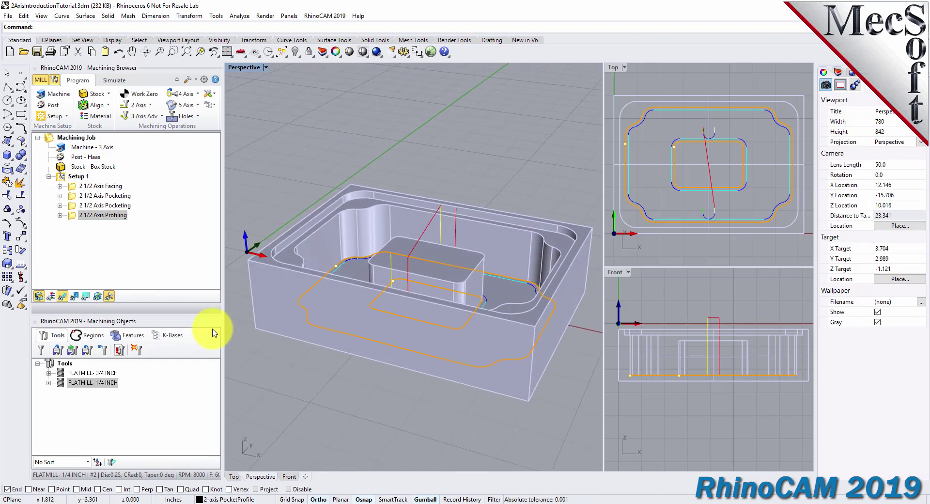
pyautogui.click(75, 299)
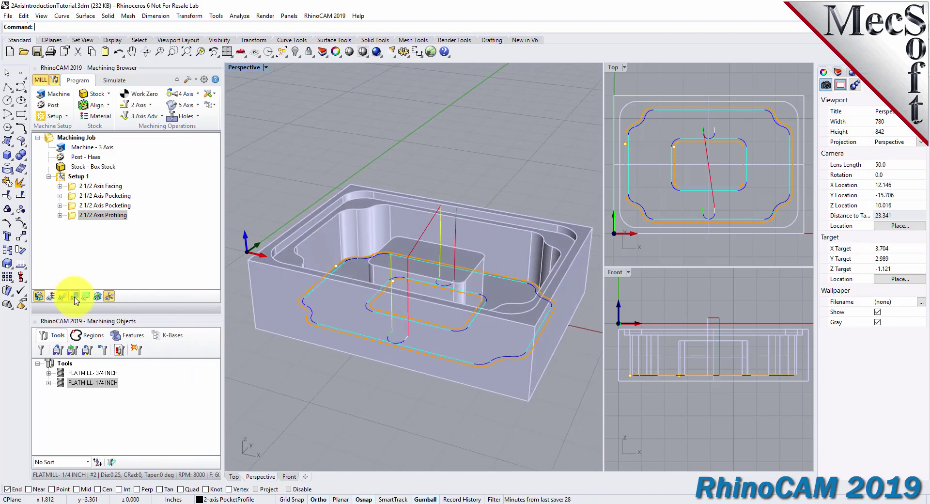
pyautogui.moveTo(482, 296); pyautogui.dragTo(485, 277, button='right')
pyautogui.click(114, 80)
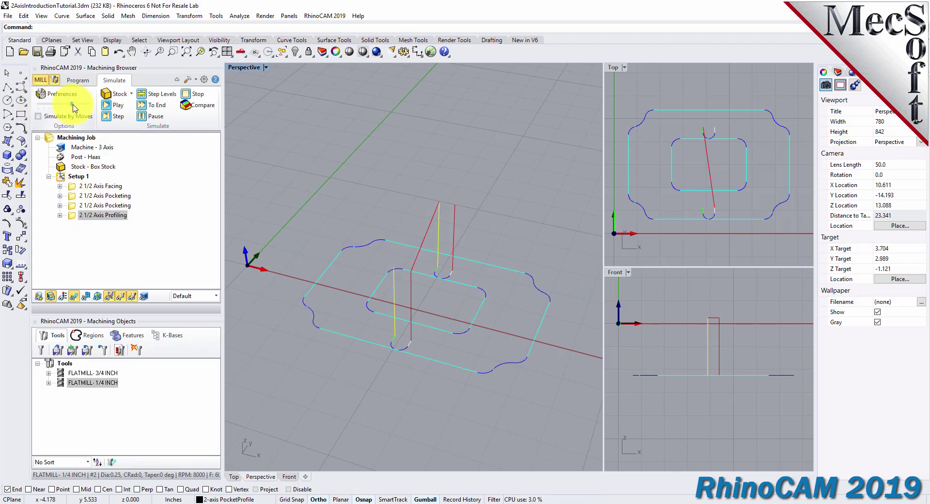
# Run the full machining simulation at slower speed, then reset the stock.
pyautogui.moveTo(73, 106); pyautogui.dragTo(44, 104)
pyautogui.click(116, 105)
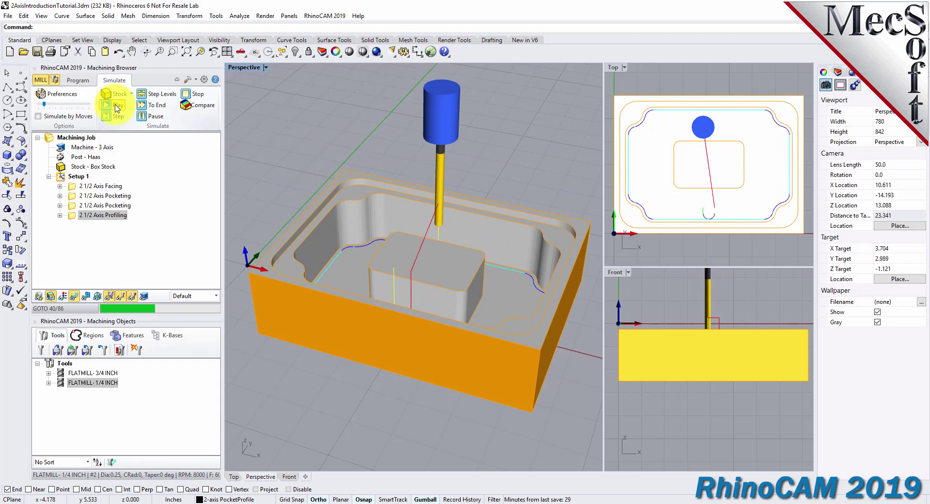
pyautogui.click(74, 176)
# Enable Simulate by Moves, rerun the simulation faster, and reset to an uncut box.
pyautogui.click(67, 104)
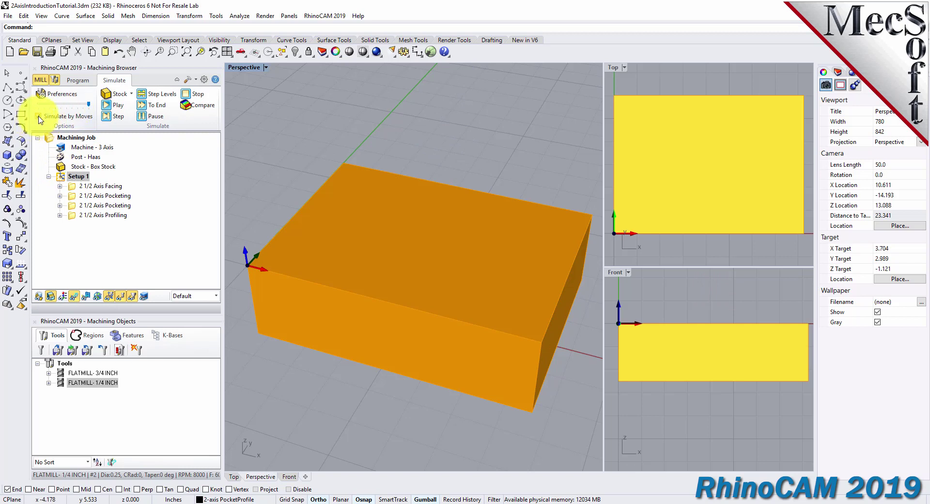
pyautogui.click(39, 116)
pyautogui.click(116, 105)
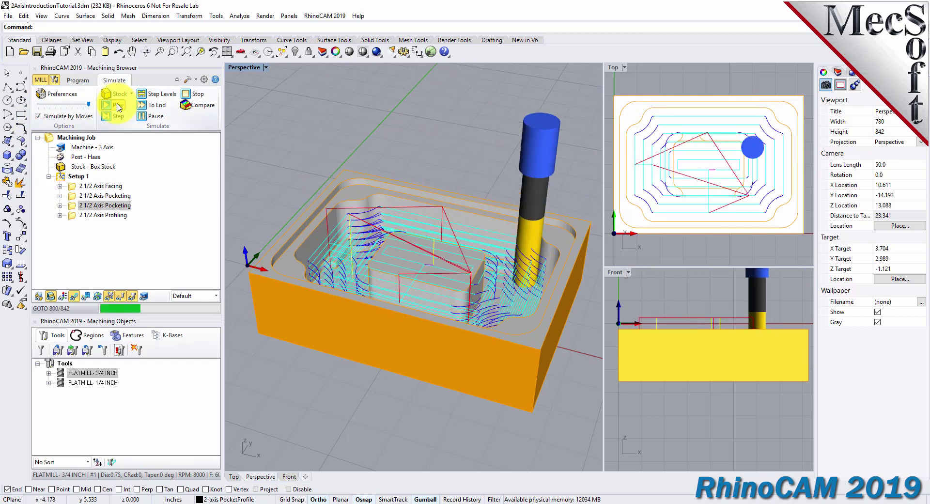
pyautogui.moveTo(460, 272); pyautogui.dragTo(479, 263, button='right')
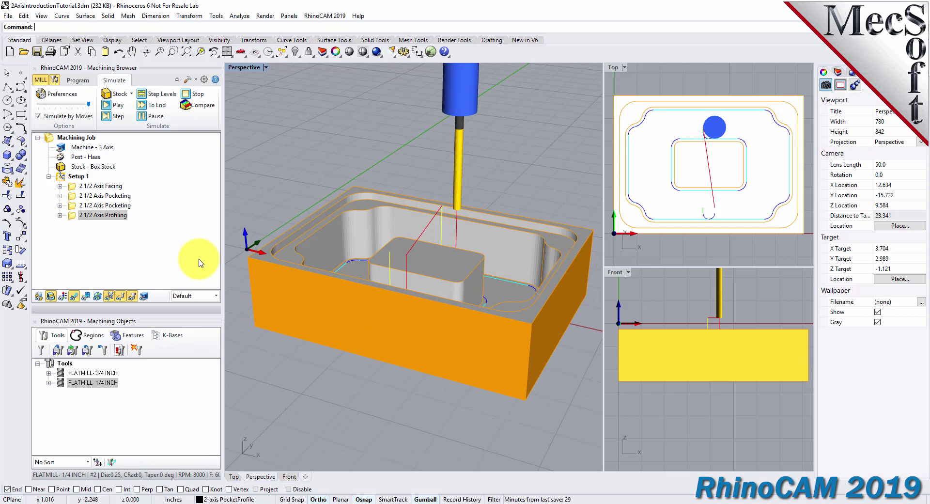
pyautogui.click(60, 177)
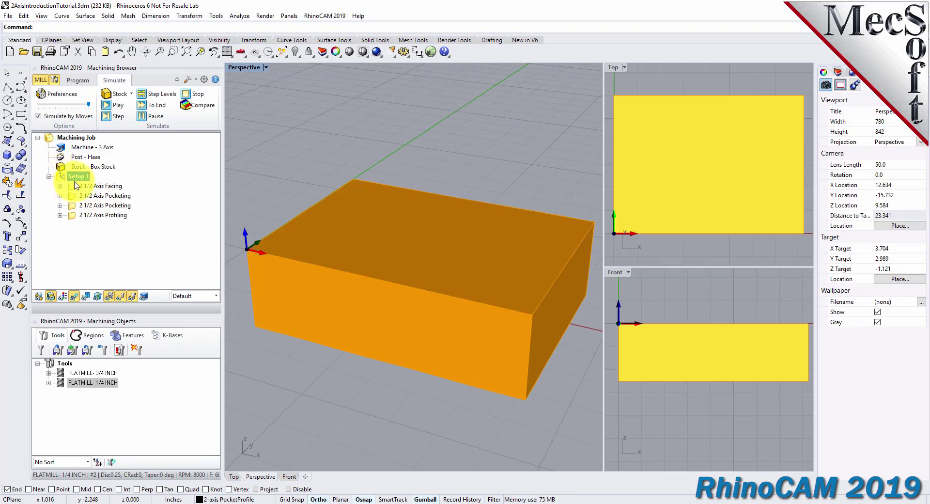
# Post Setup 1 with the Haas post to 2AxisIntroductionTutorial_Setup 1.nc.
pyautogui.rightClick(82, 179)
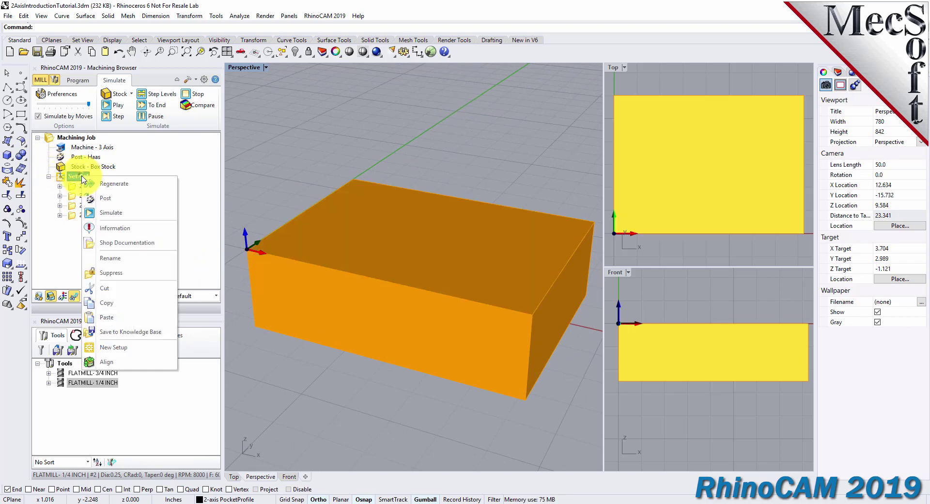
pyautogui.click(119, 198)
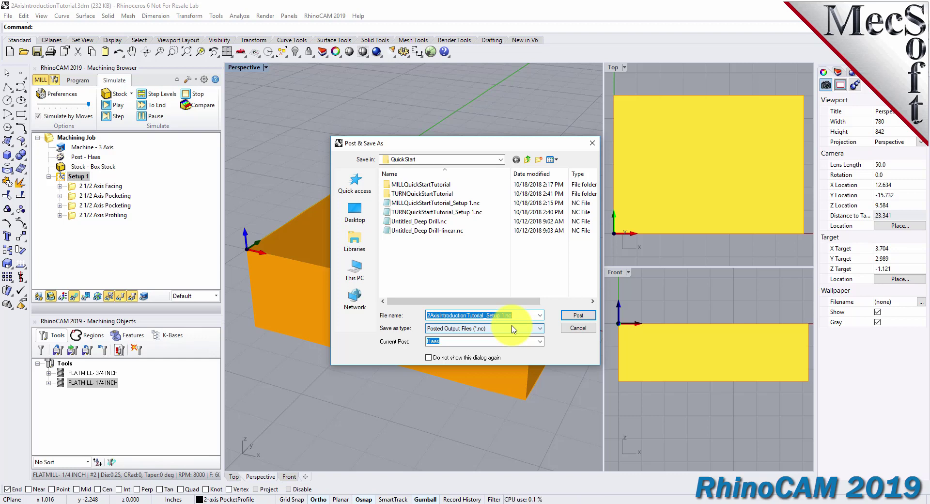
pyautogui.click(576, 314)
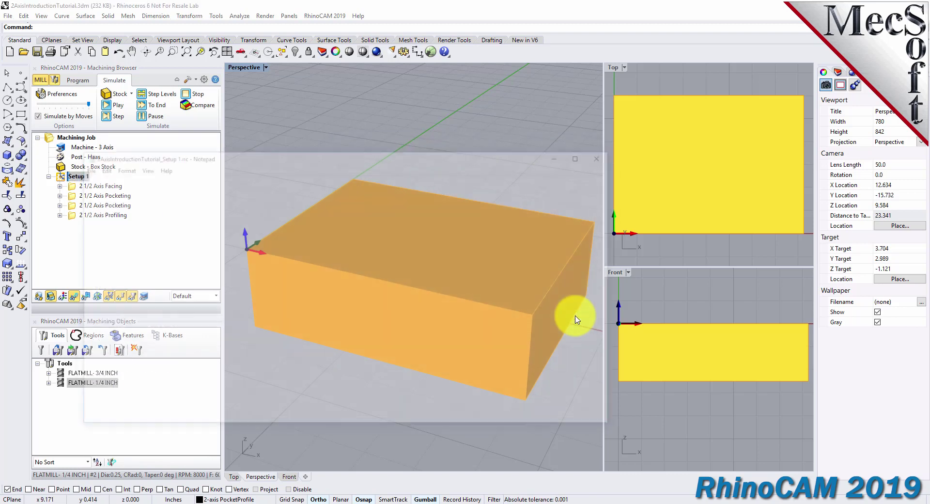
# Narrow the Notepad window and select the (2 1/2 Axis Facing) line in the G-code.
pyautogui.moveTo(74, 245); pyautogui.dragTo(365, 247)
pyautogui.moveTo(613, 187); pyautogui.dragTo(567, 208)
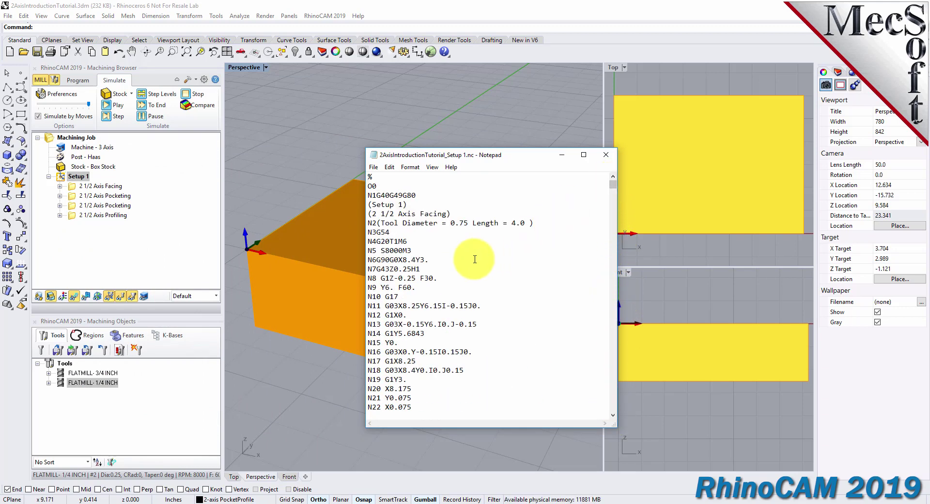
pyautogui.moveTo(451, 213); pyautogui.dragTo(368, 214)
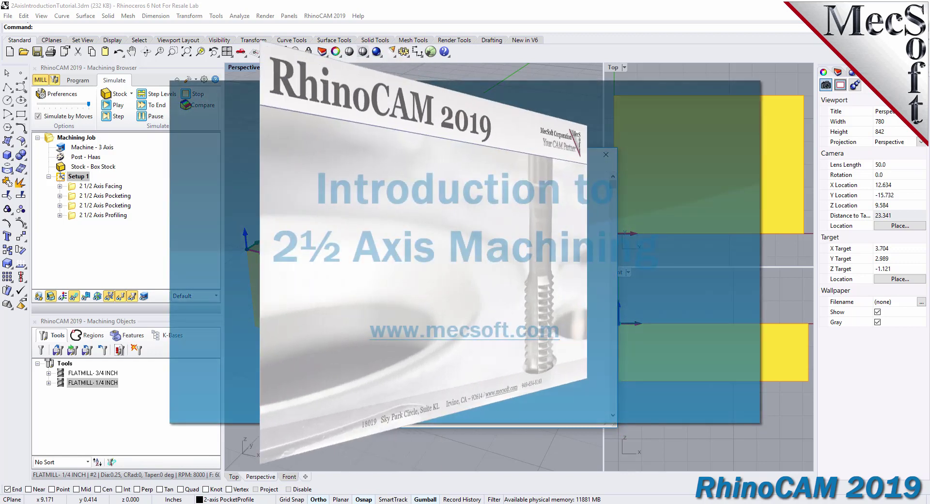